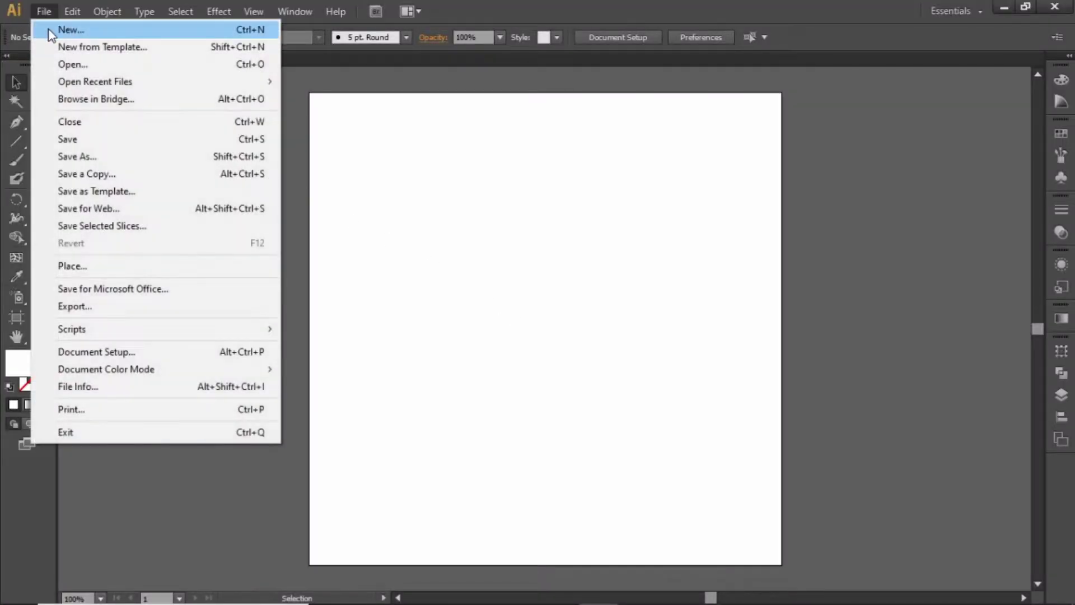
# Draw a rectangle covering the entire artboard.
pyautogui.click(72, 26)
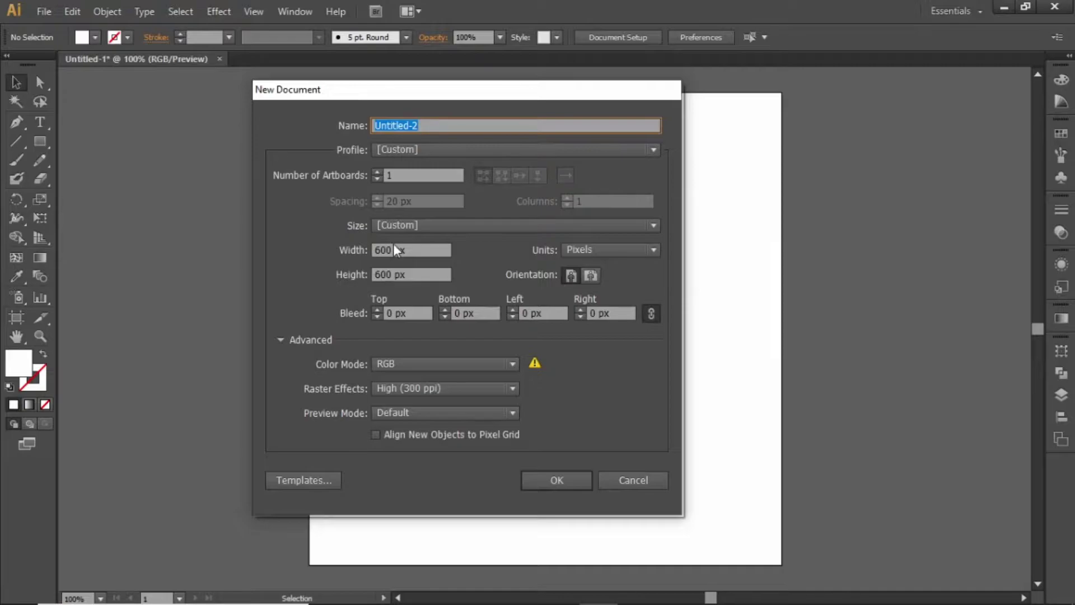
pyautogui.click(624, 482)
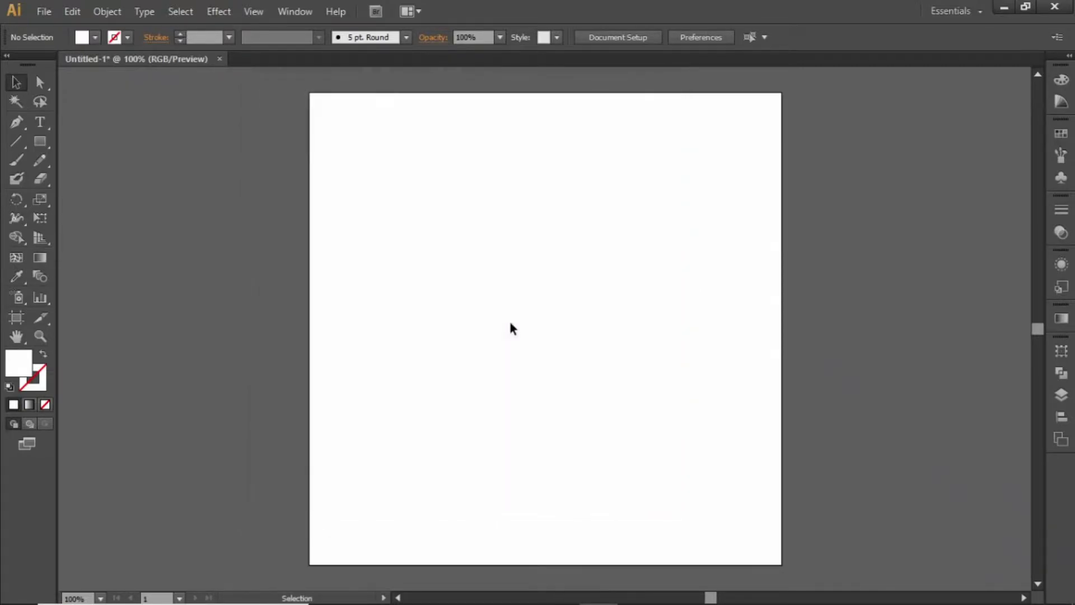
pyautogui.click(41, 141)
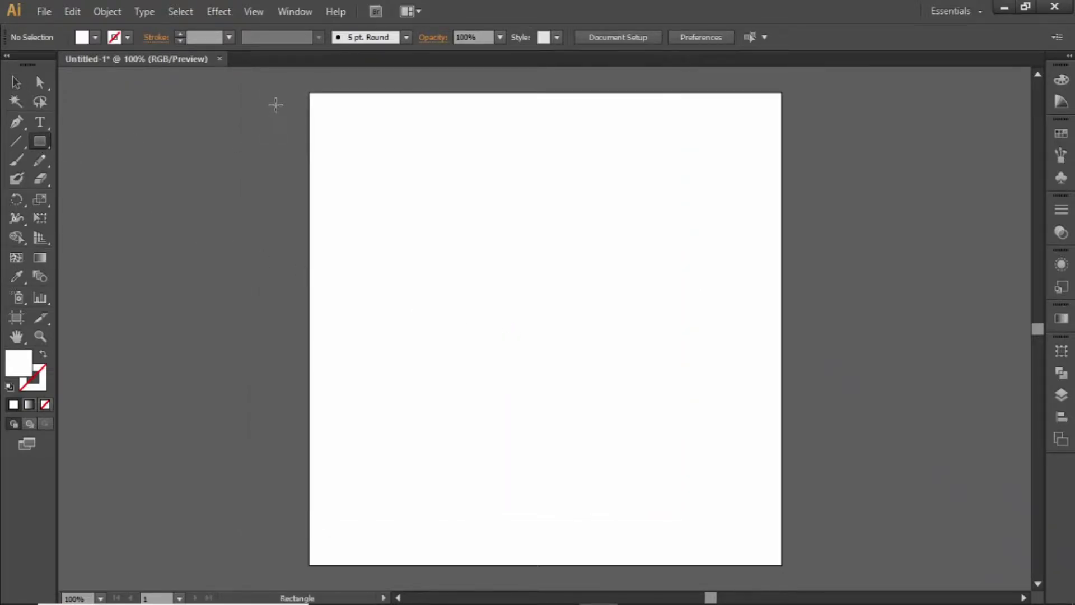
pyautogui.moveTo(307, 91); pyautogui.dragTo(784, 564)
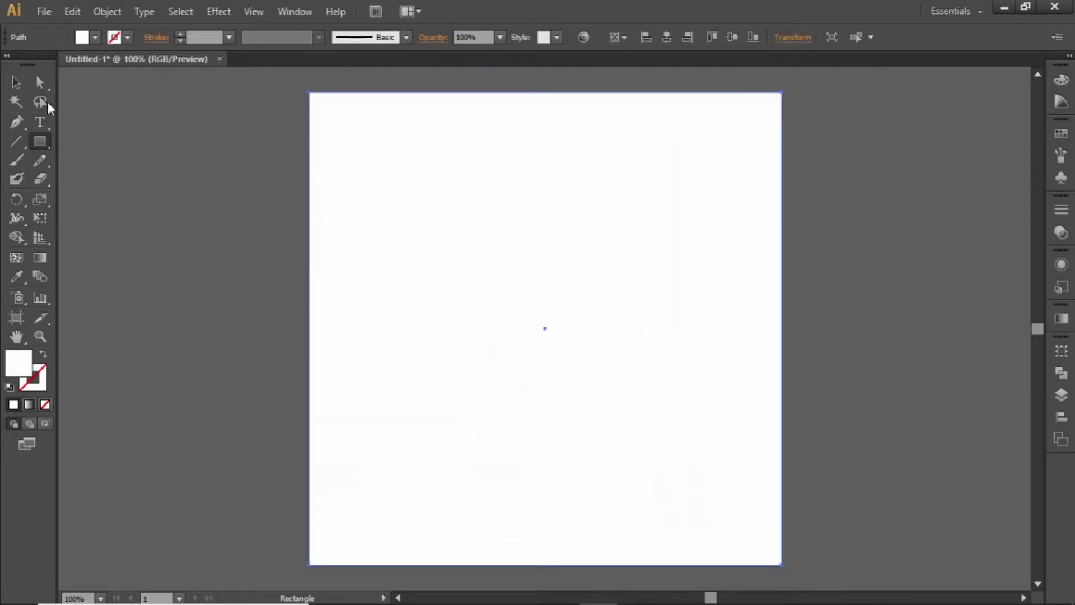
pyautogui.click(16, 82)
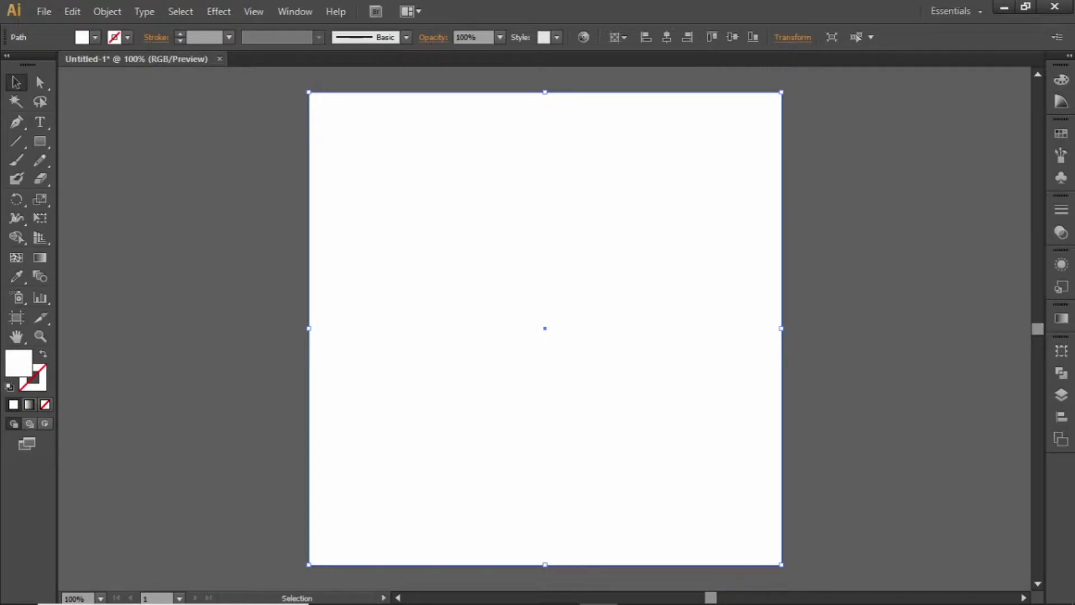
# Fill the rectangle with a reversed radial gradient.
pyautogui.click(1061, 318)
pyautogui.click(882, 332)
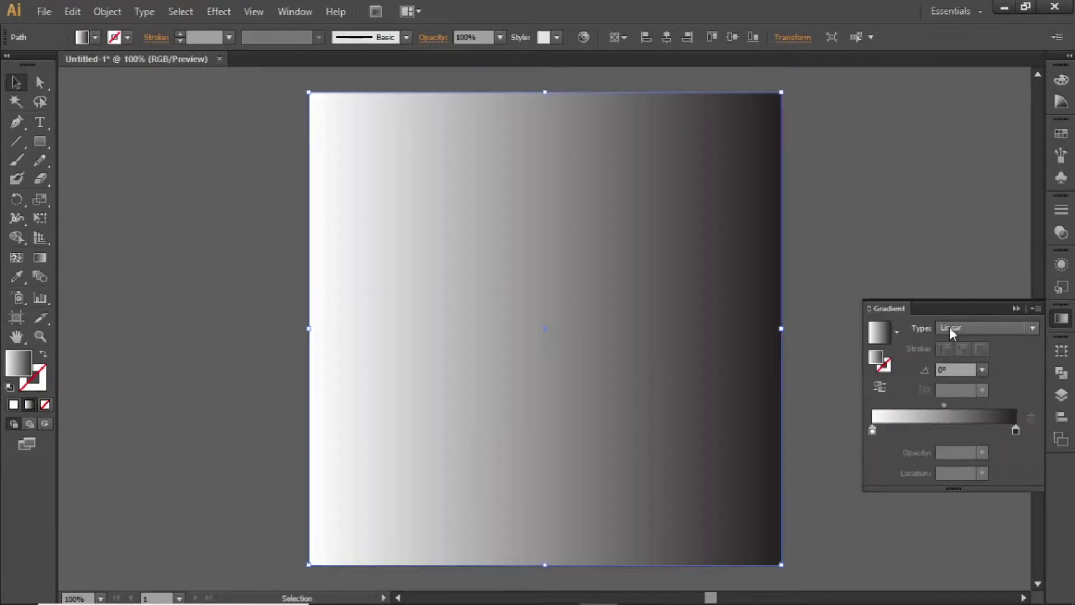
pyautogui.click(952, 327)
pyautogui.click(946, 362)
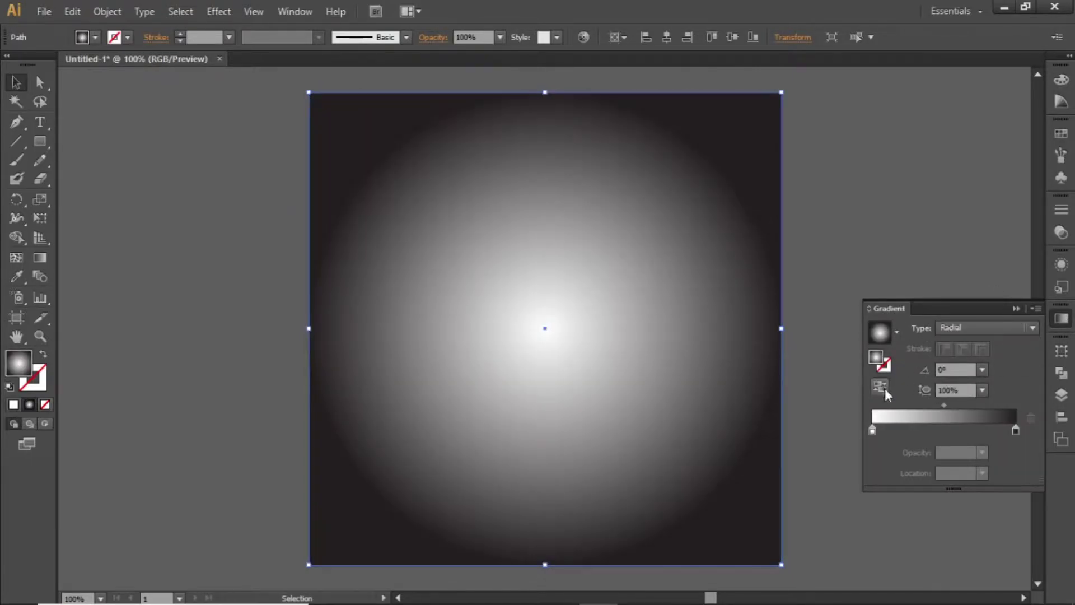
pyautogui.click(881, 386)
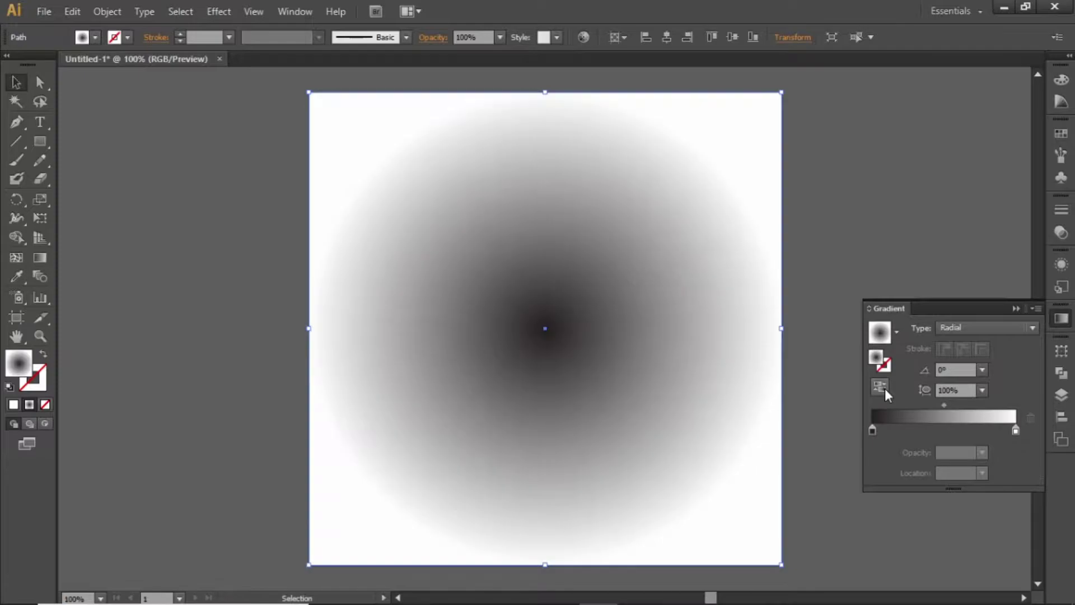
# Set the gradient stops to dark grey at the centre and black at the edges.
pyautogui.doubleClick(873, 430)
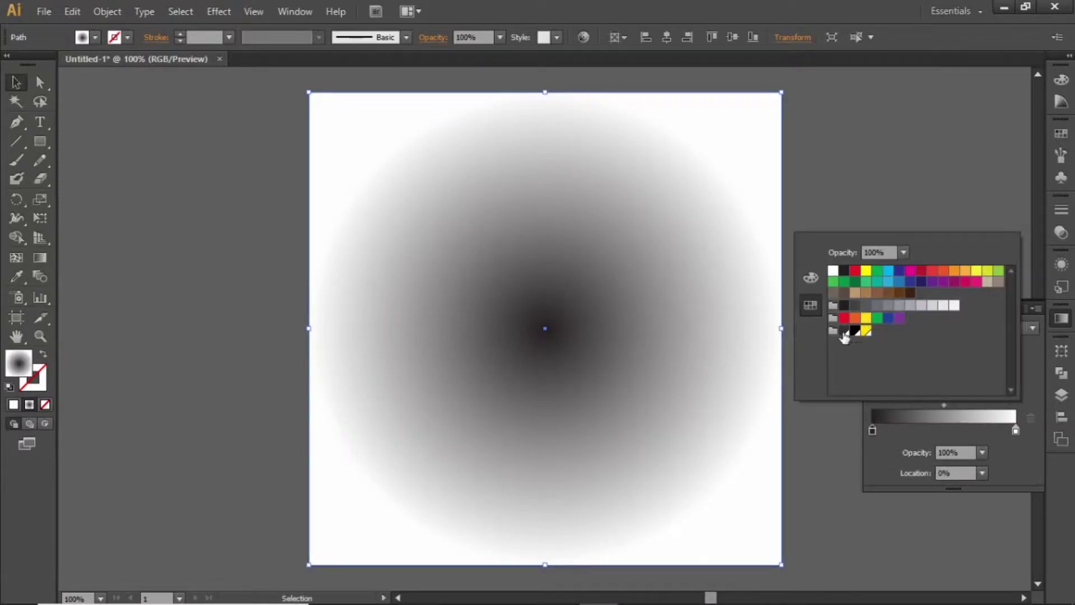
pyautogui.click(844, 333)
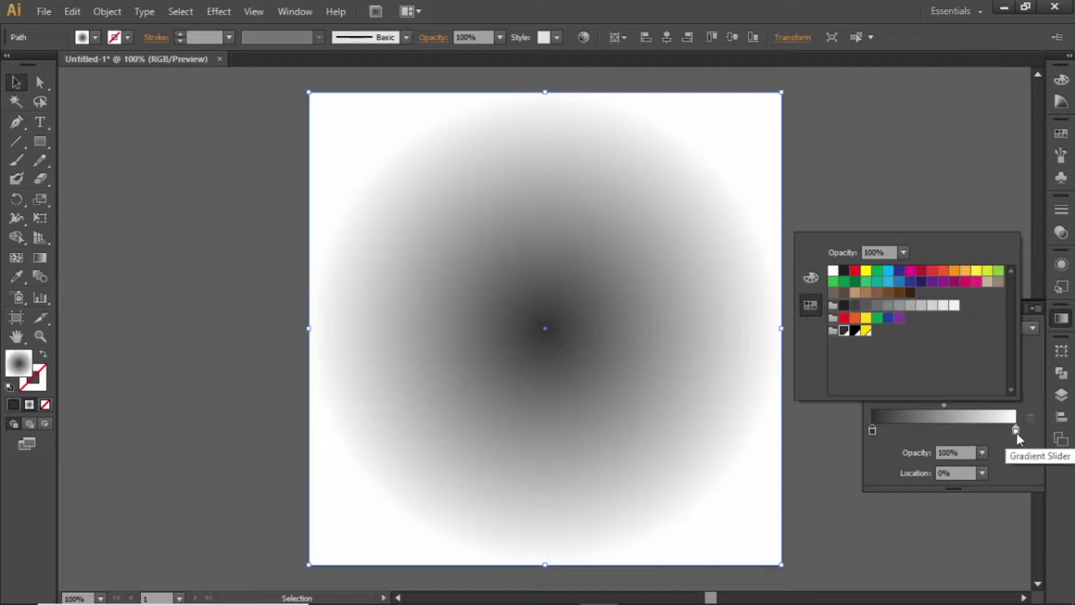
pyautogui.click(1016, 431)
pyautogui.doubleClick(1015, 431)
pyautogui.click(857, 332)
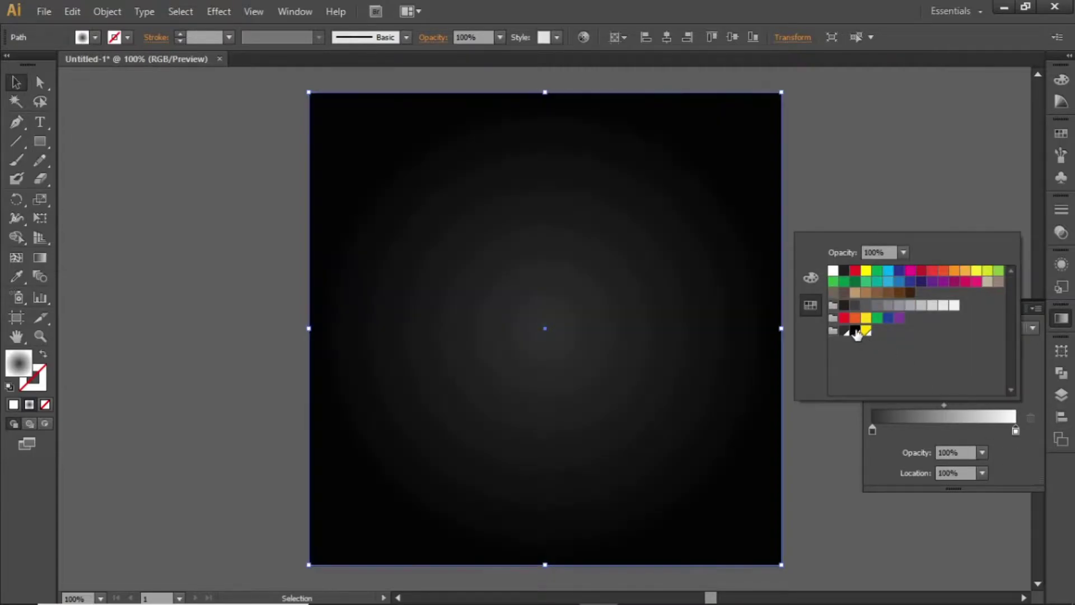
pyautogui.click(962, 226)
pyautogui.click(1014, 308)
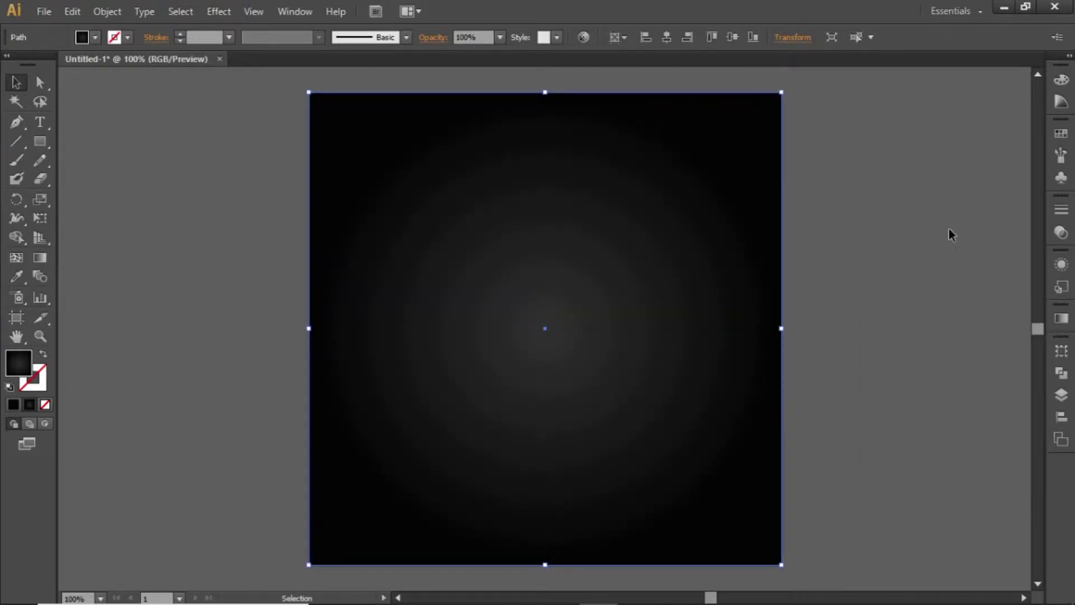
# Confirm the dark grey and near-black (R=3 G=3 B=3) swatch options in the Swatches panel.
pyautogui.click(949, 228)
pyautogui.click(1060, 135)
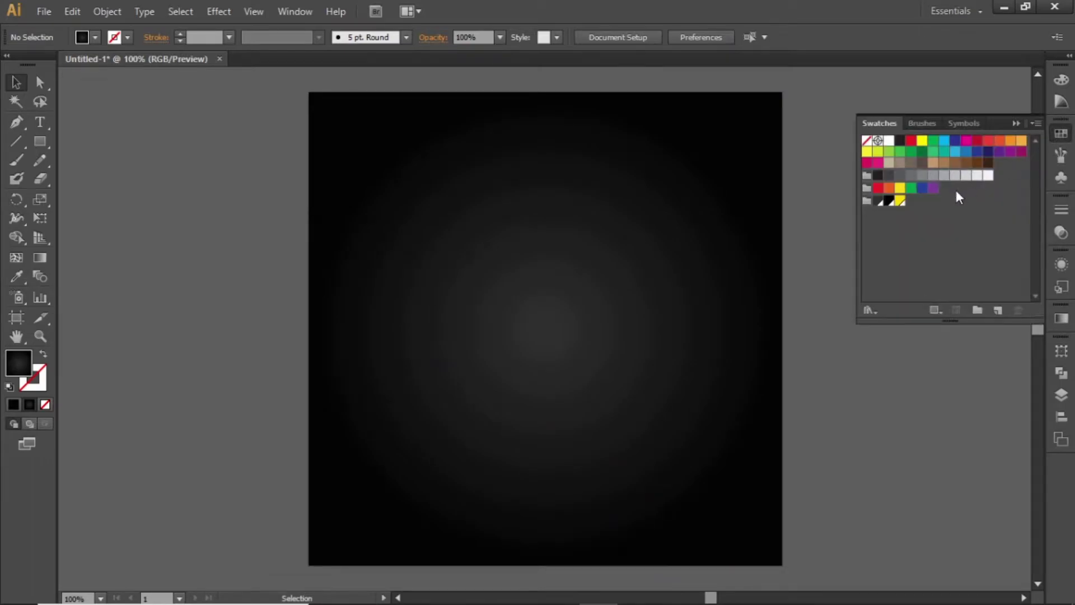
pyautogui.doubleClick(887, 202)
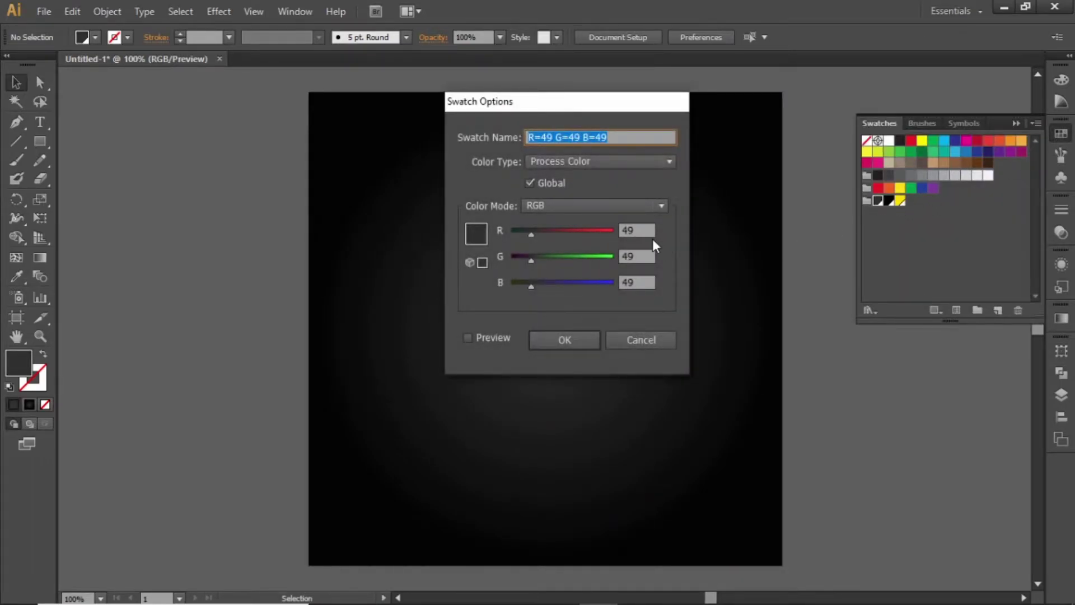
pyautogui.click(579, 340)
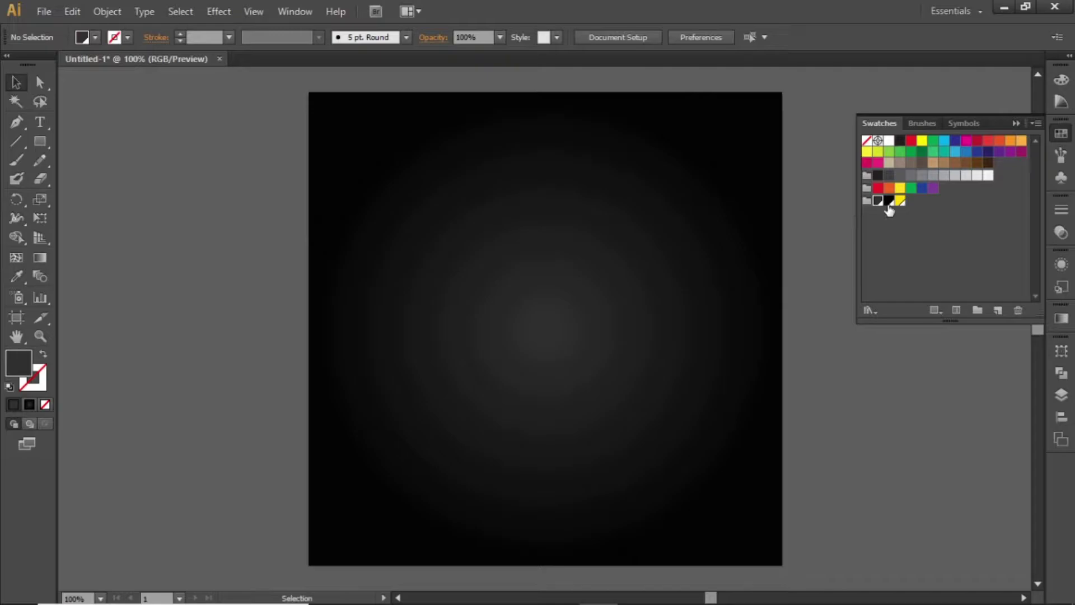
pyautogui.doubleClick(888, 202)
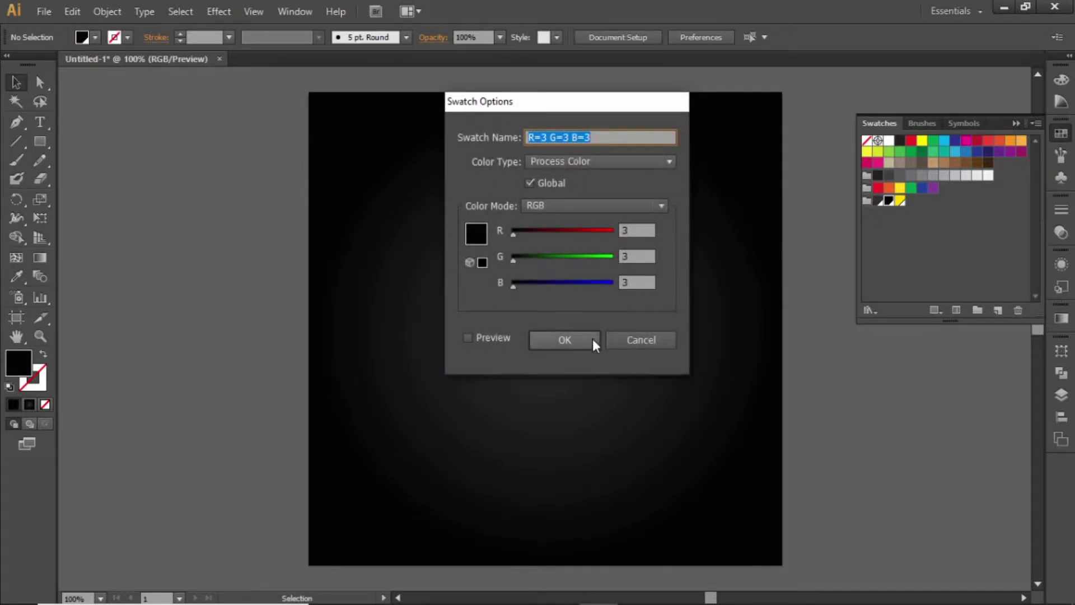
pyautogui.click(593, 338)
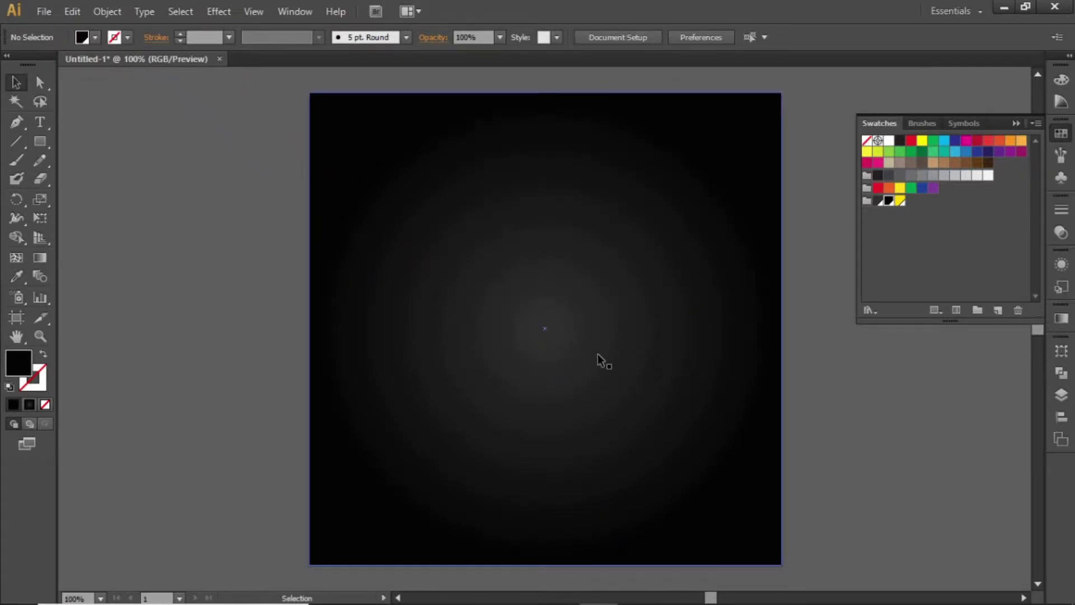
pyautogui.moveTo(597, 354); pyautogui.dragTo(560, 259)
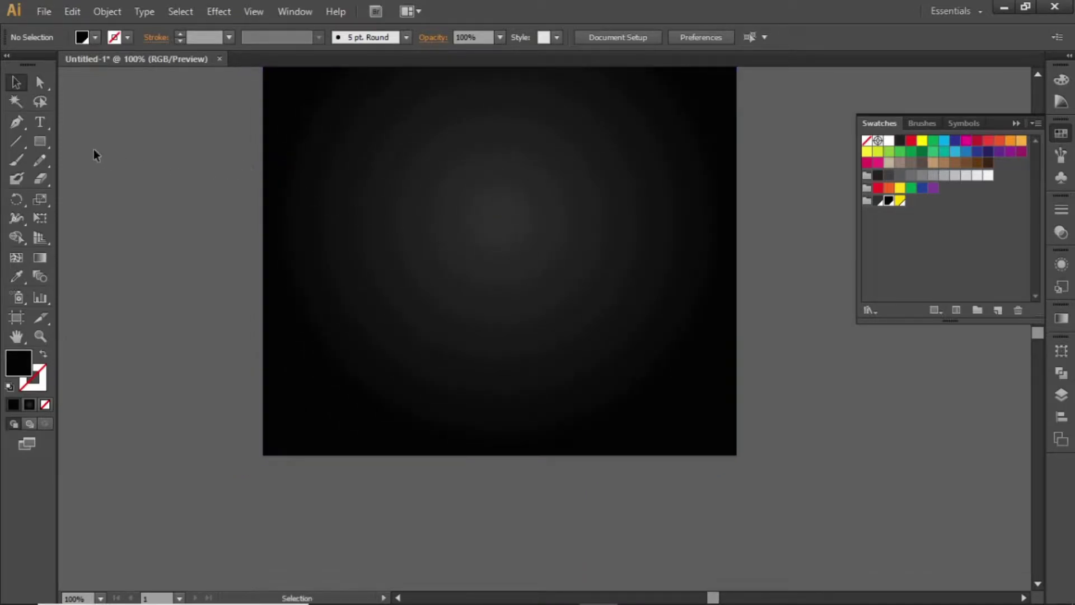
pyautogui.click(44, 142)
# Draw a wide white rectangle overhanging the artboard's lower half.
pyautogui.moveTo(212, 285); pyautogui.dragTo(814, 542)
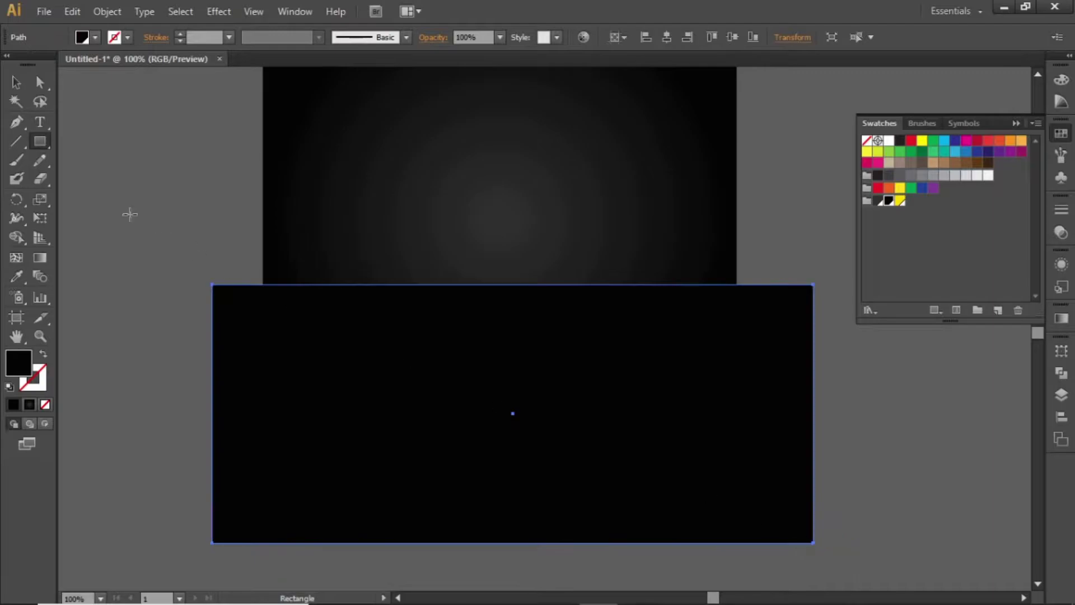
pyautogui.click(16, 83)
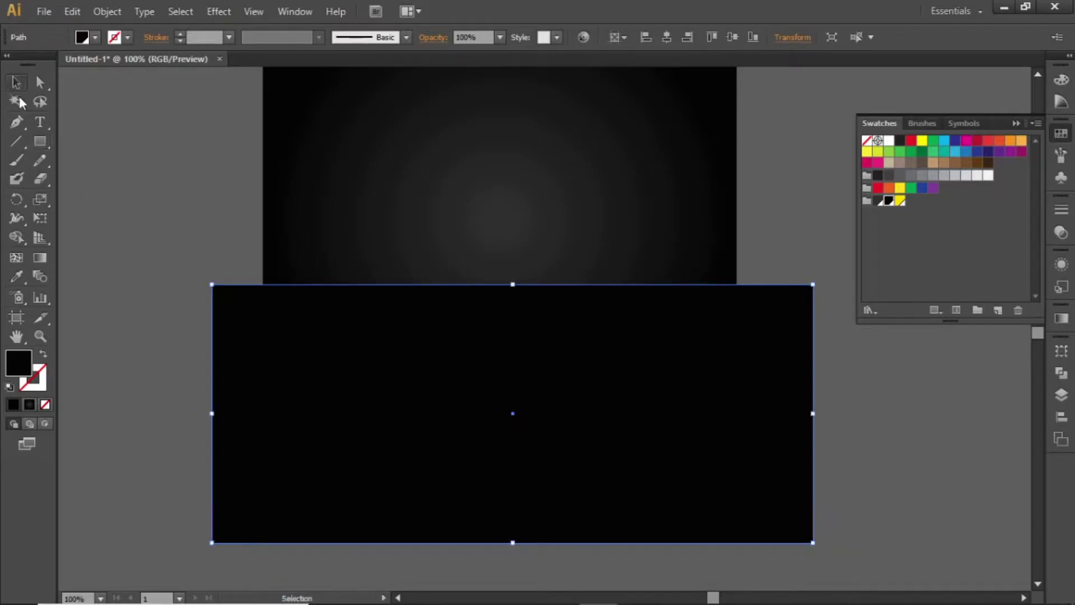
pyautogui.click(889, 140)
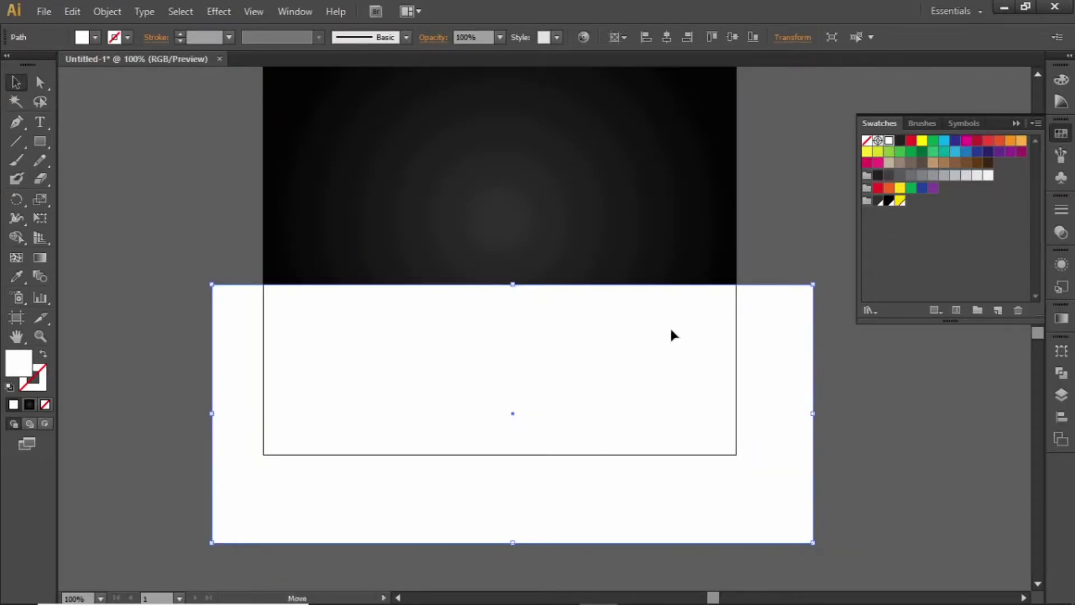
pyautogui.moveTo(674, 335); pyautogui.dragTo(663, 335)
# Apply a smooth Zig Zag effect of 30 px size with 3 ridges per segment.
pyautogui.click(222, 13)
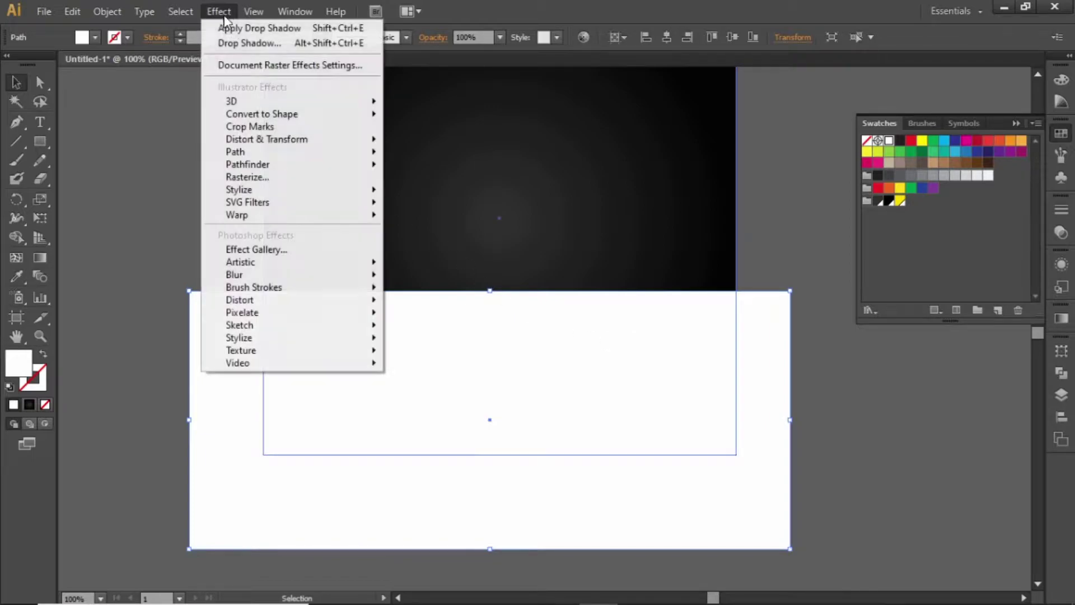
pyautogui.moveTo(323, 139)
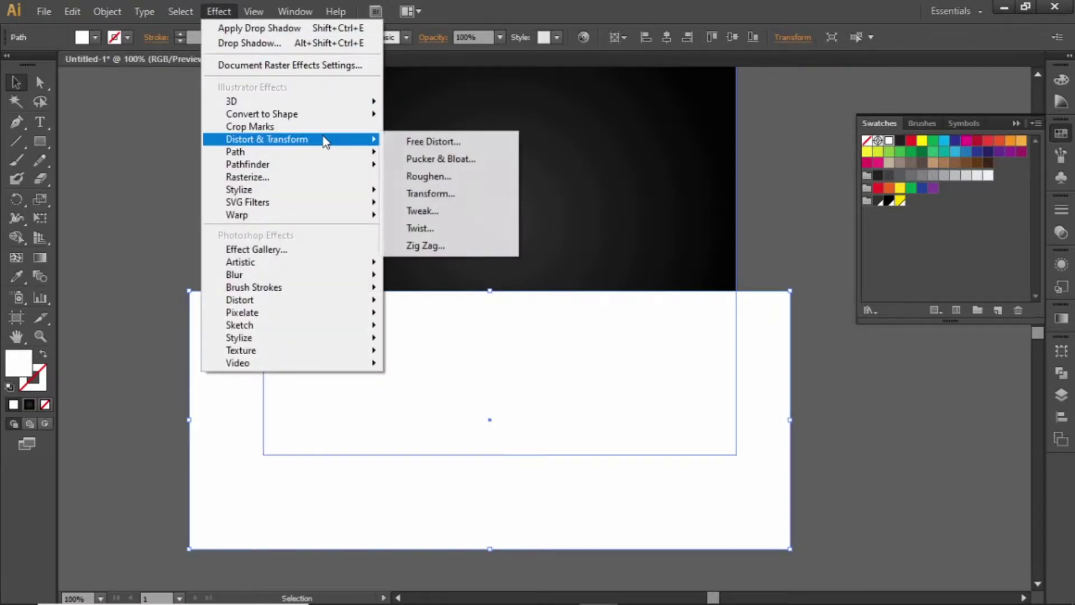
pyautogui.click(430, 247)
pyautogui.moveTo(296, 93); pyautogui.dragTo(290, 75)
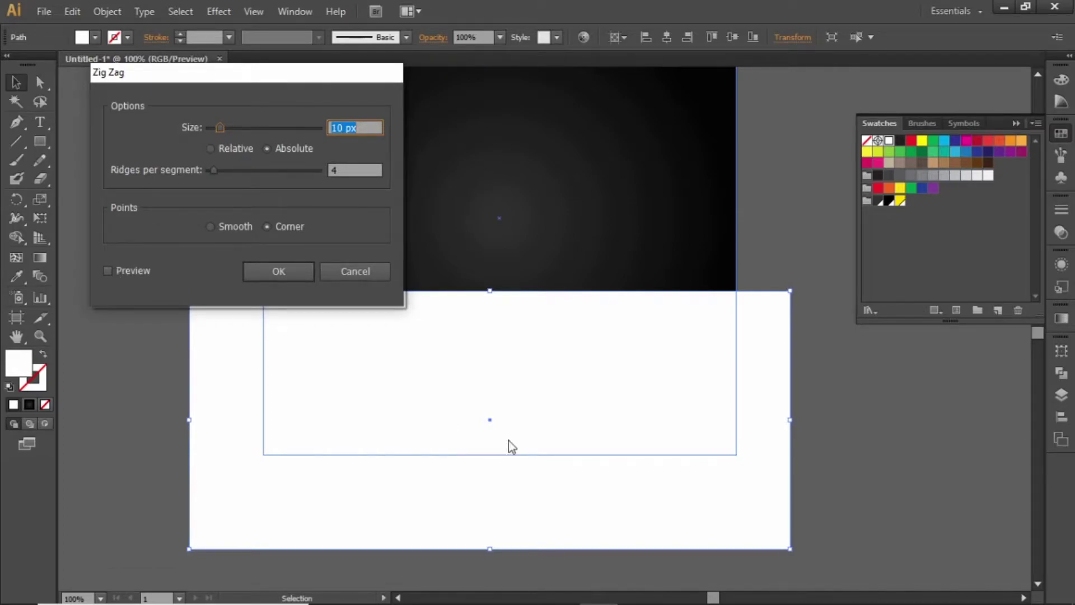
pyautogui.click(144, 271)
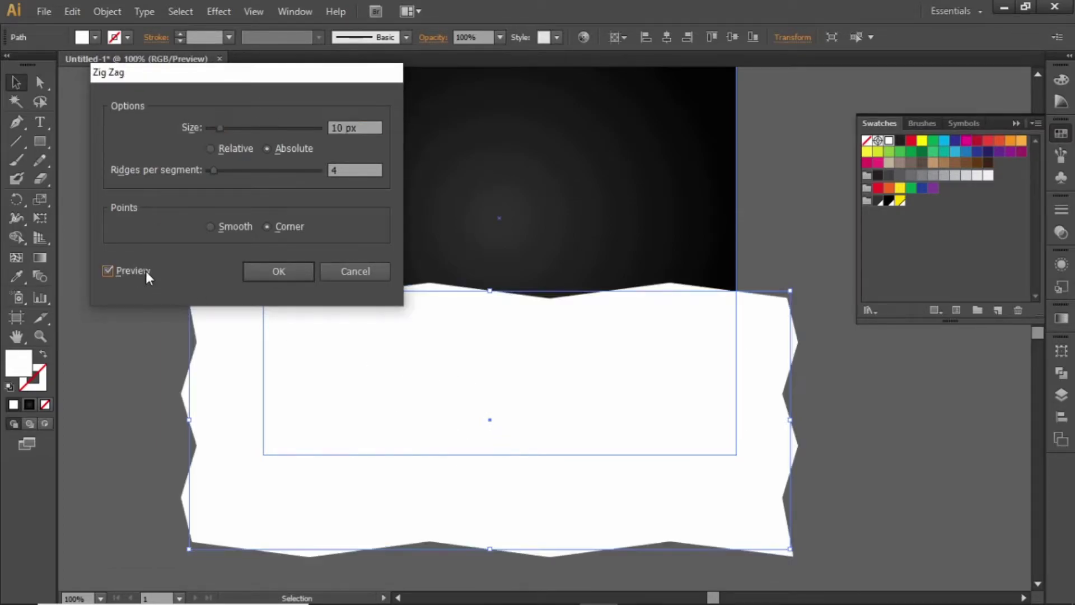
pyautogui.moveTo(333, 82); pyautogui.dragTo(301, 191)
pyautogui.click(196, 319)
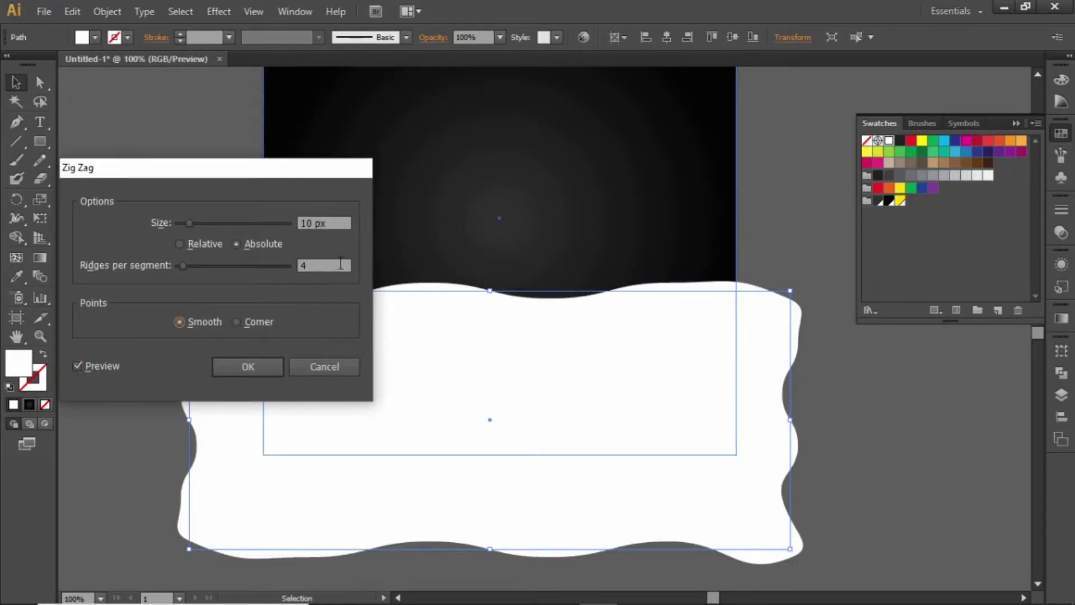
pyautogui.hotkey('shift', 'Up')
pyautogui.hotkey('shift', 'Up')
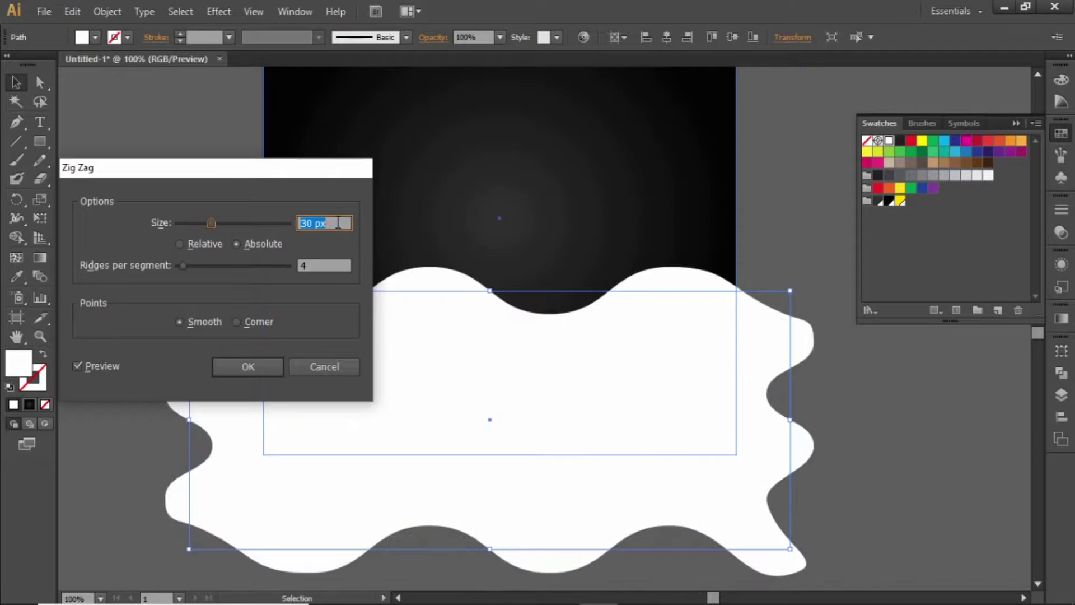
pyautogui.click(320, 266)
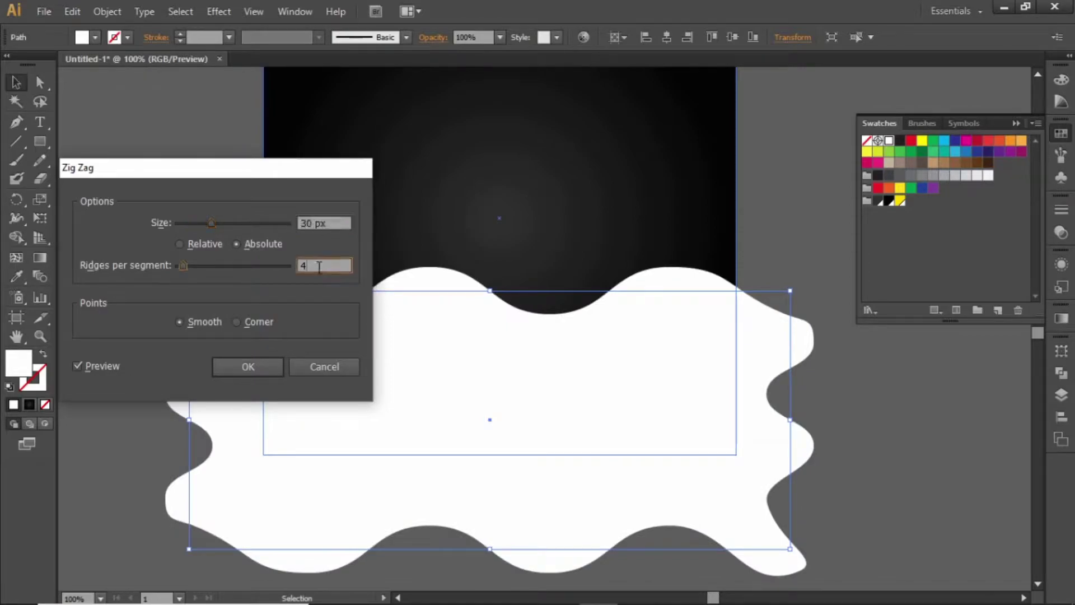
pyautogui.press('Down')
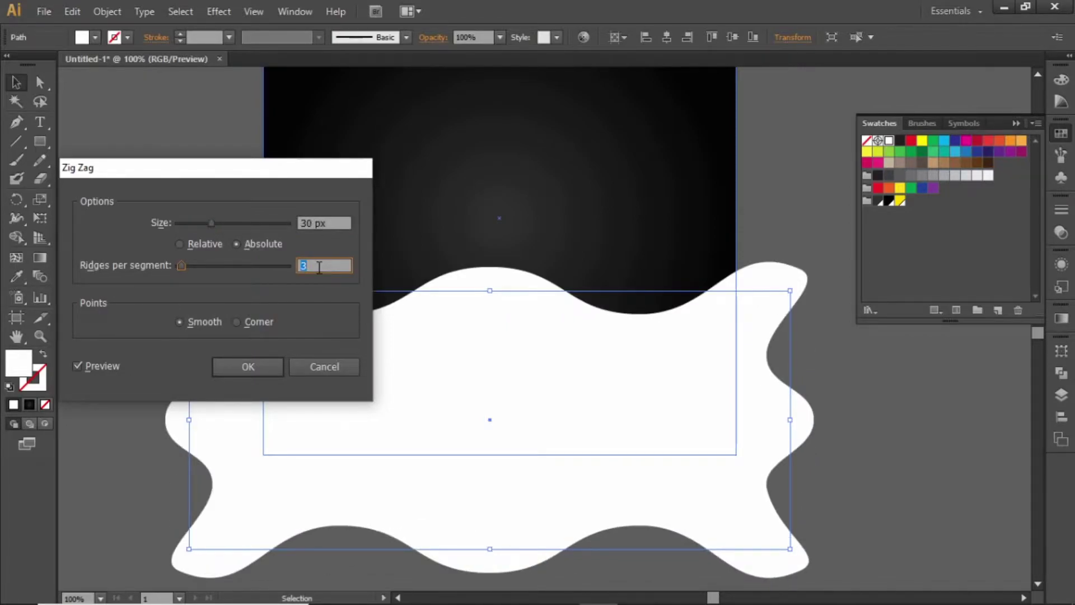
pyautogui.press('Return')
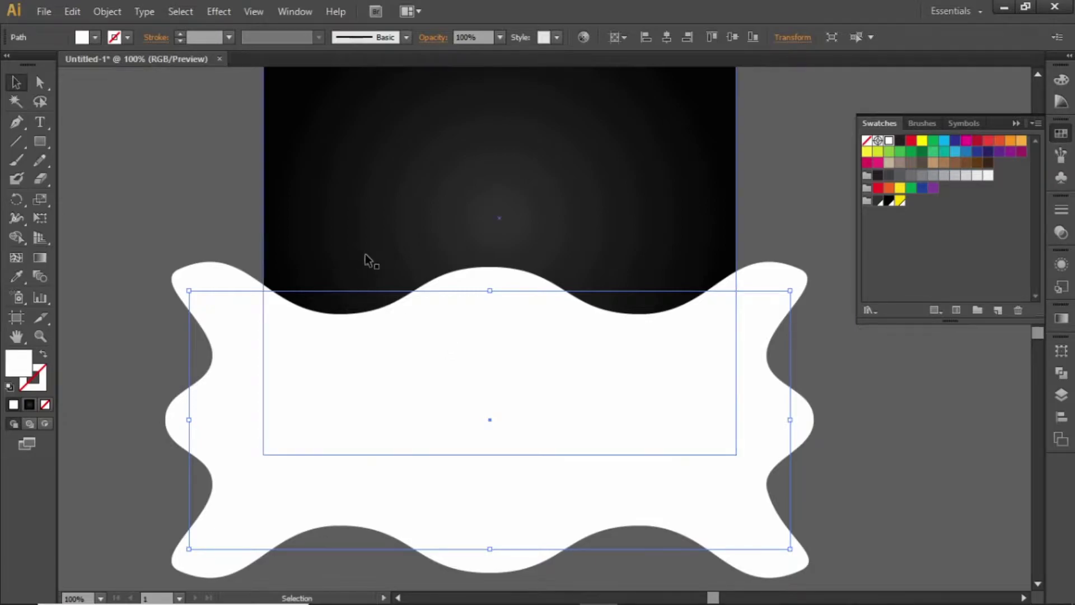
pyautogui.moveTo(367, 253); pyautogui.dragTo(395, 286)
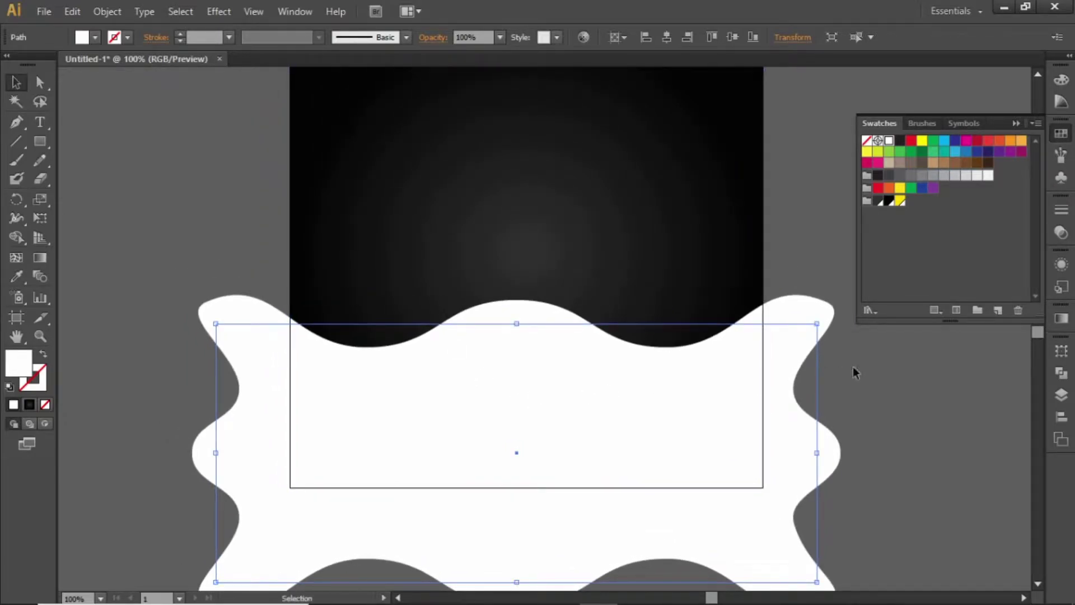
# Fill the wavy shape with a linear gradient angled diagonally across it.
pyautogui.click(1056, 320)
pyautogui.click(869, 335)
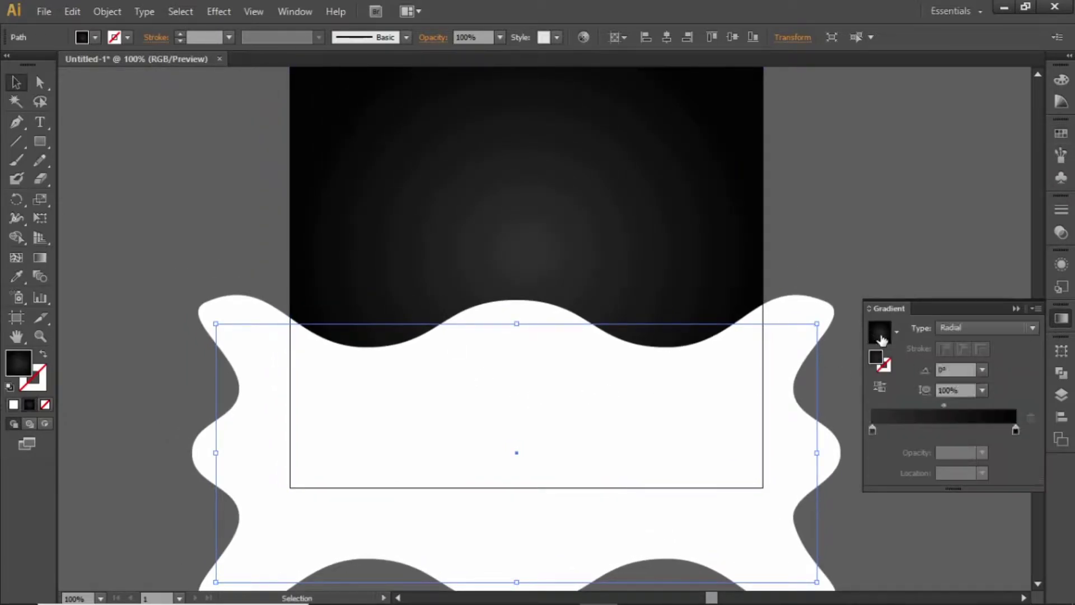
pyautogui.click(956, 330)
pyautogui.click(962, 344)
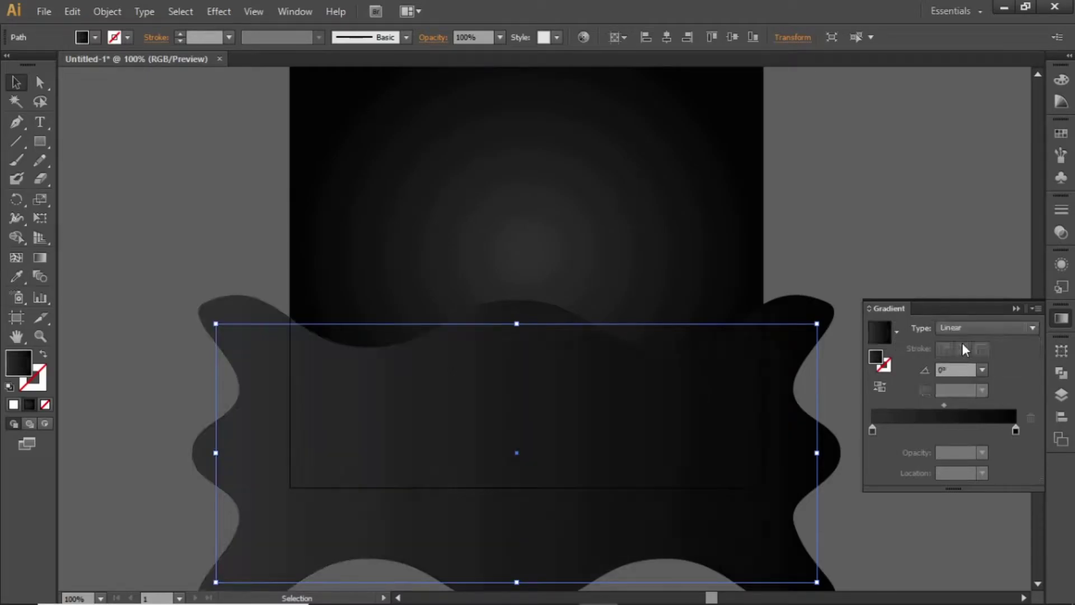
pyautogui.click(40, 258)
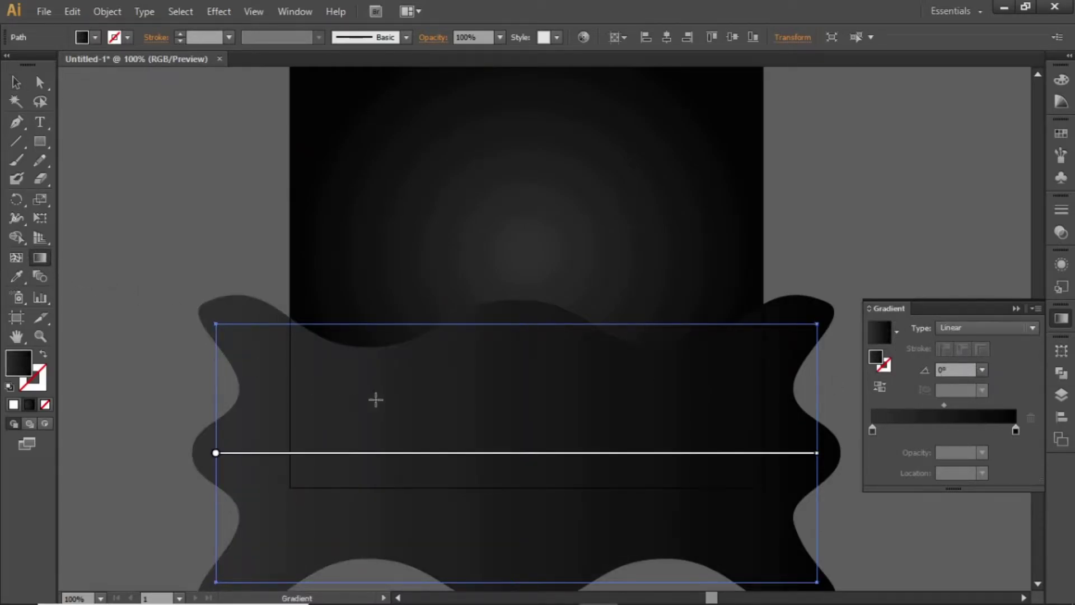
pyautogui.moveTo(384, 354); pyautogui.dragTo(703, 435)
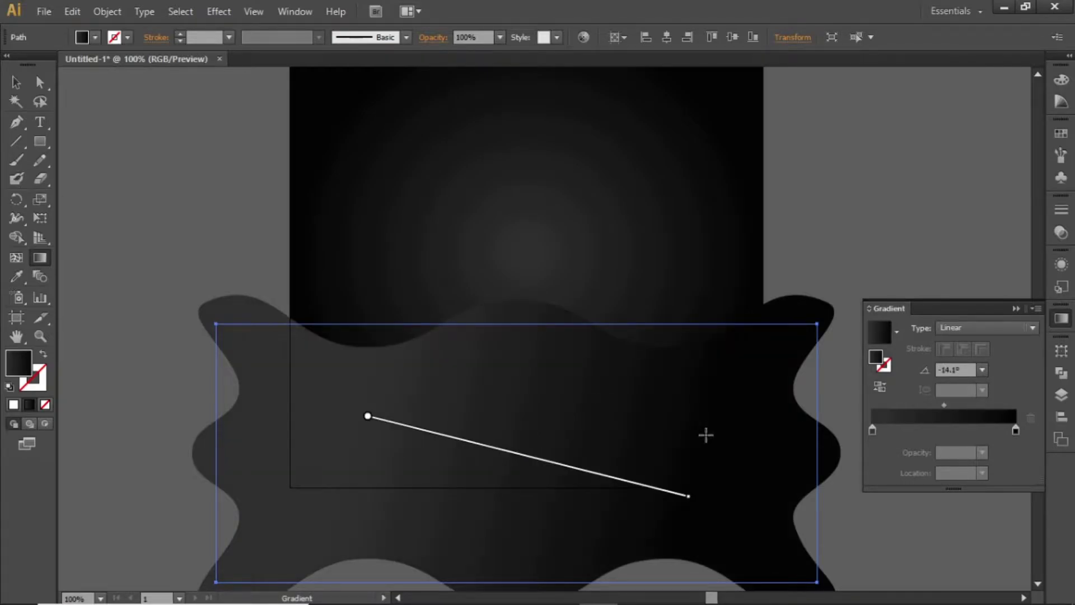
# Widen the wavy shape leftward, tilt it slightly counter-clockwise and reposition it.
pyautogui.click(16, 82)
pyautogui.click(177, 199)
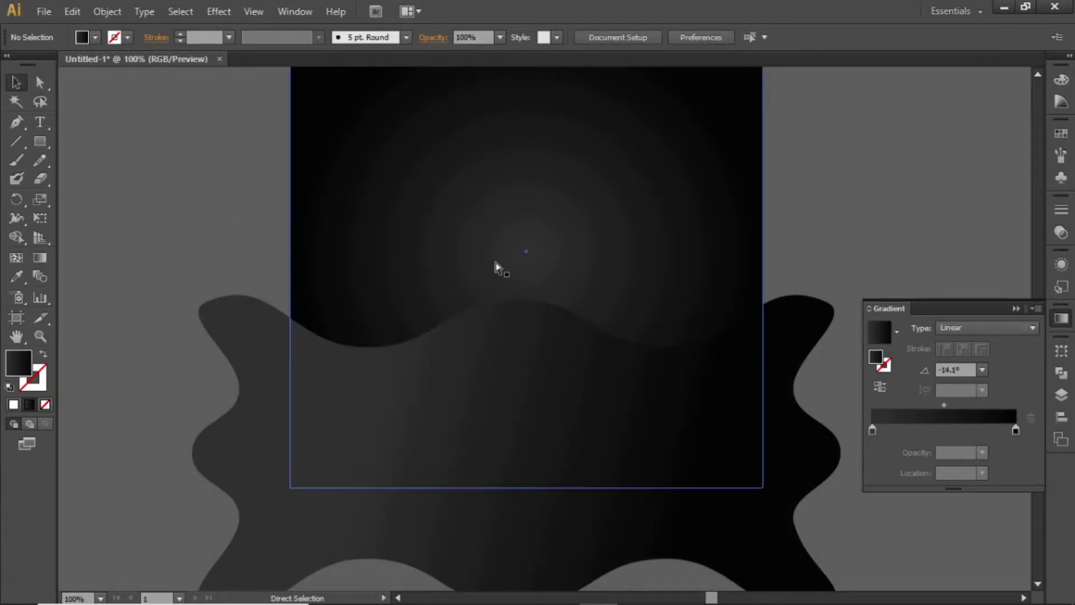
pyautogui.hotkey('ctrl', '0')
pyautogui.hotkey('ctrl', '1')
pyautogui.click(528, 446)
pyautogui.click(509, 434)
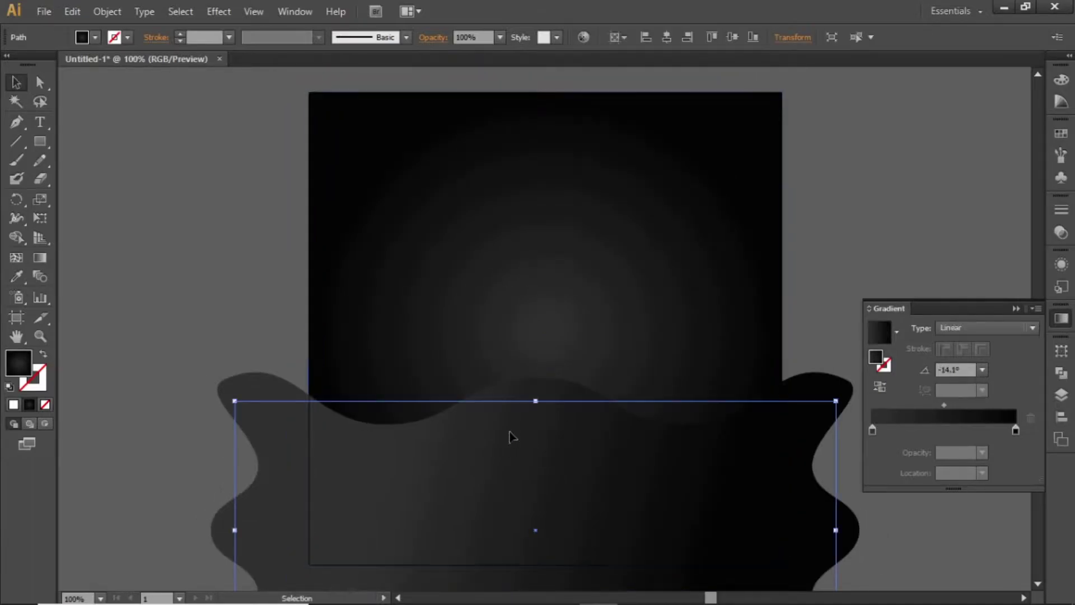
pyautogui.moveTo(519, 449); pyautogui.dragTo(521, 456)
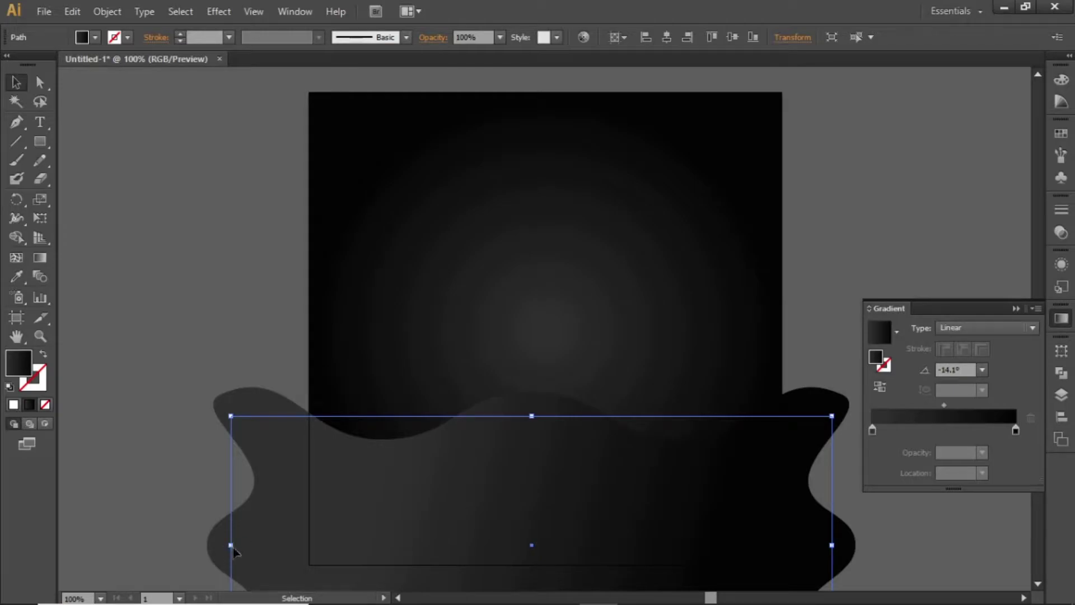
pyautogui.moveTo(230, 544); pyautogui.dragTo(129, 545)
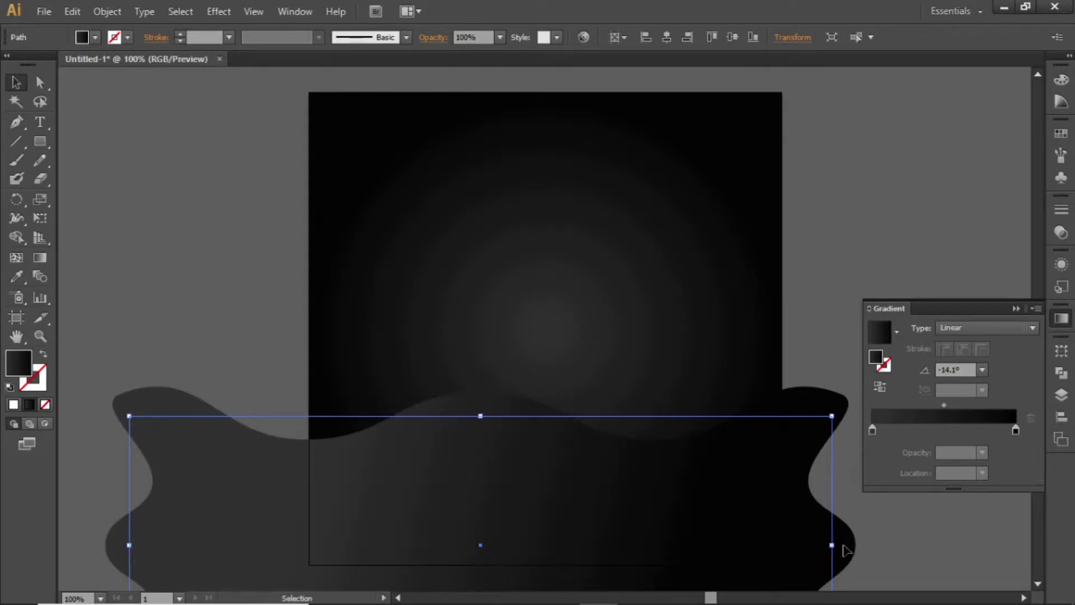
pyautogui.moveTo(841, 544); pyautogui.dragTo(847, 522)
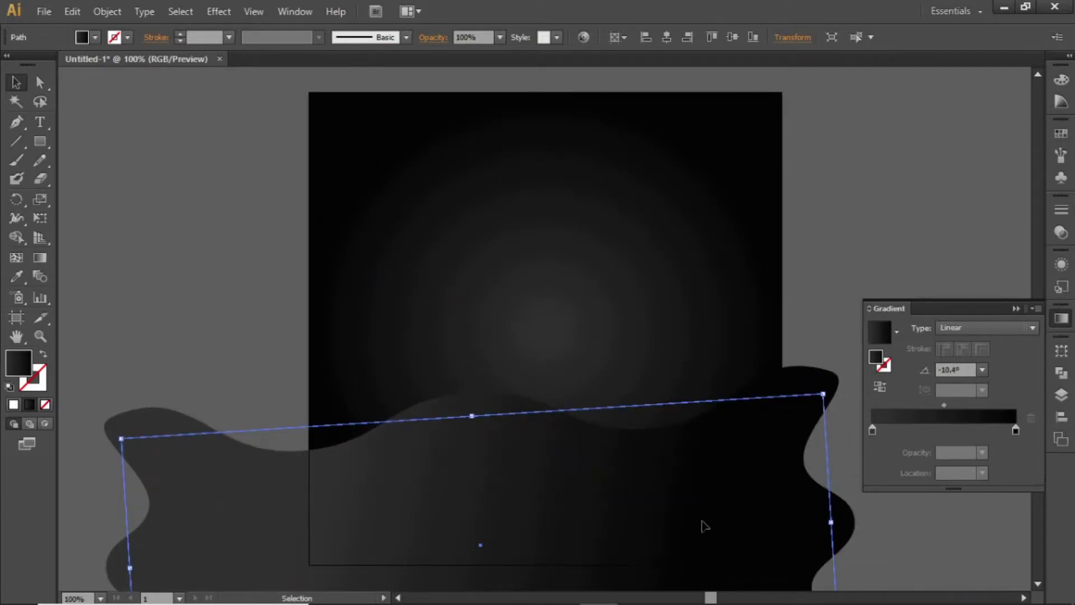
pyautogui.moveTo(710, 522)
pyautogui.mouseDown()
pyautogui.moveTo(738, 511)
pyautogui.moveTo(693, 511)
pyautogui.mouseUp()
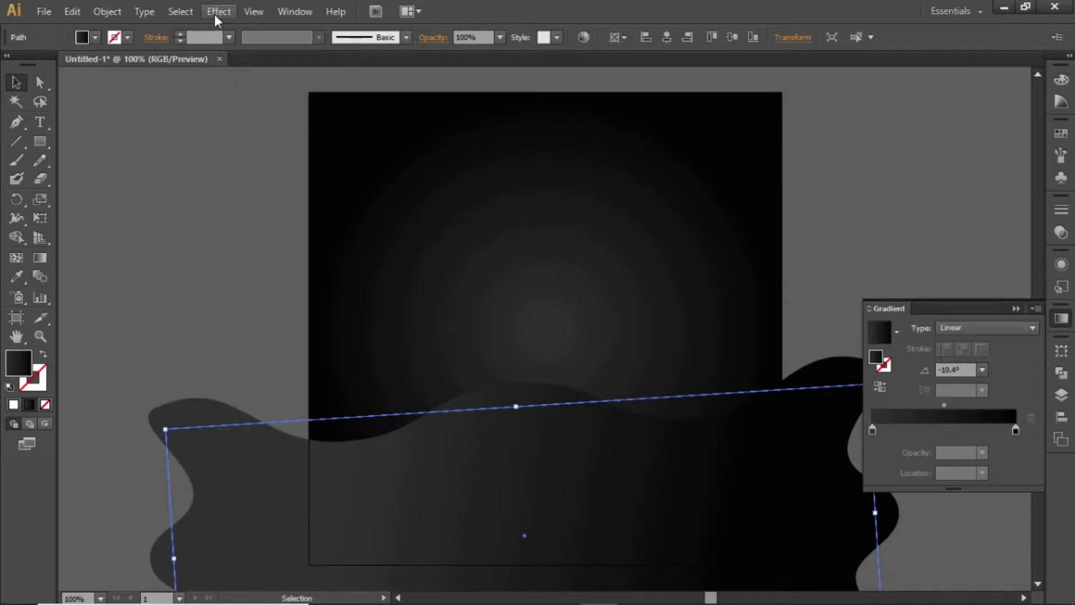
# Add a Multiply drop shadow at 55% opacity, -10 px offsets, 10 px blur.
pyautogui.click(216, 18)
pyautogui.moveTo(364, 190)
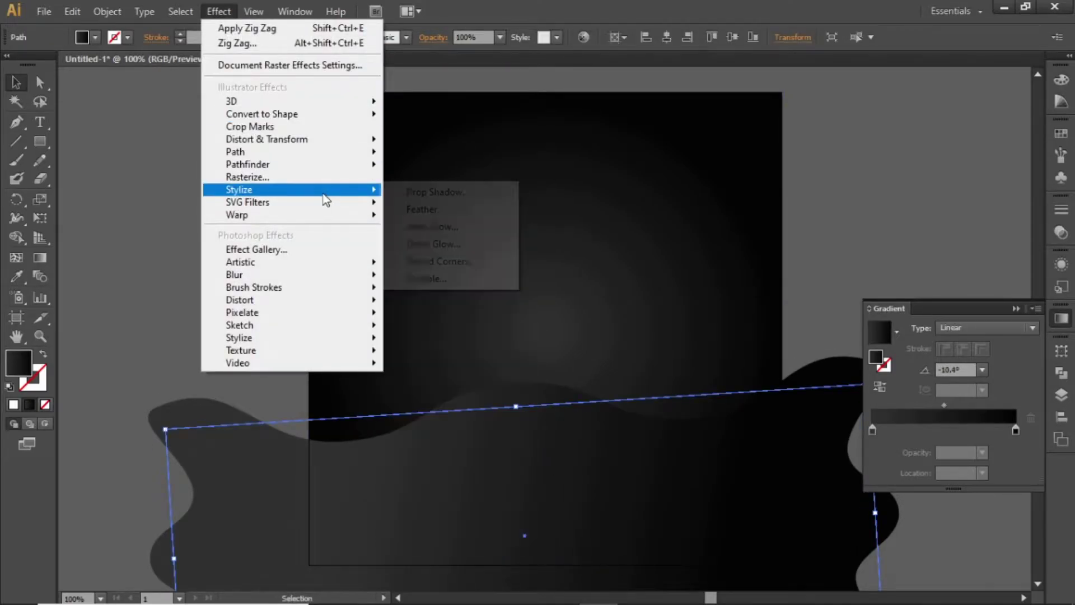
pyautogui.click(423, 194)
pyautogui.moveTo(220, 101); pyautogui.dragTo(245, 100)
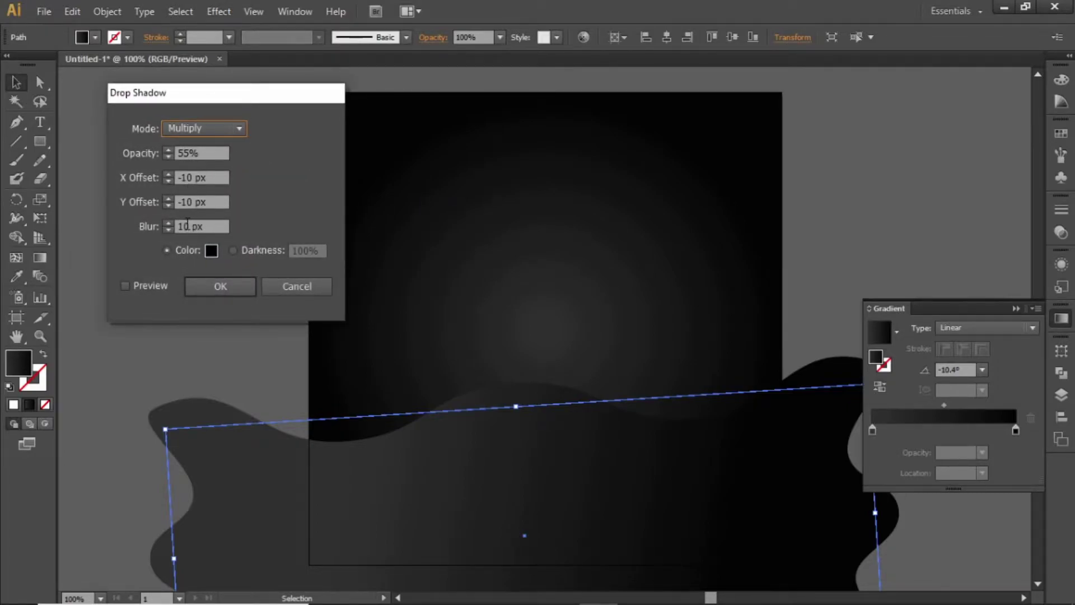
pyautogui.click(207, 286)
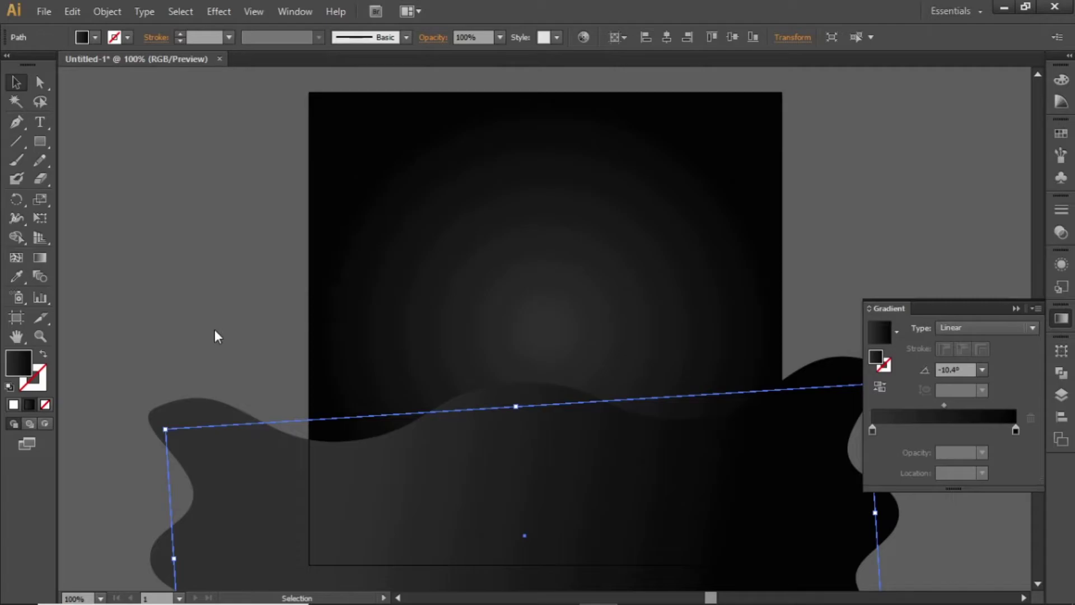
pyautogui.click(205, 288)
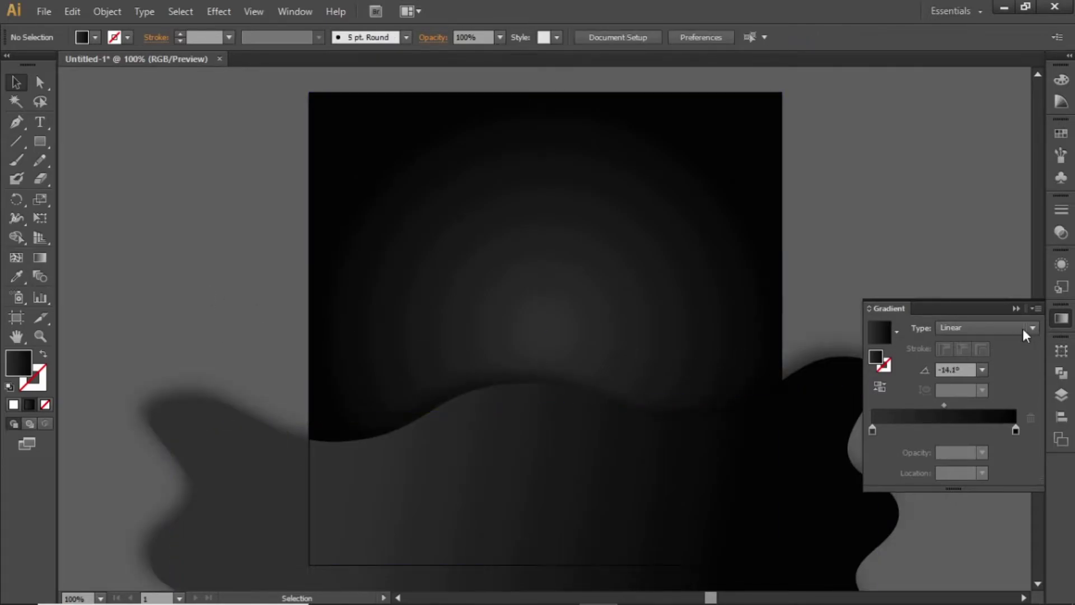
# Drag Food Dish.png onto the canvas, shrink it and move it to the upper right.
pyautogui.click(967, 283)
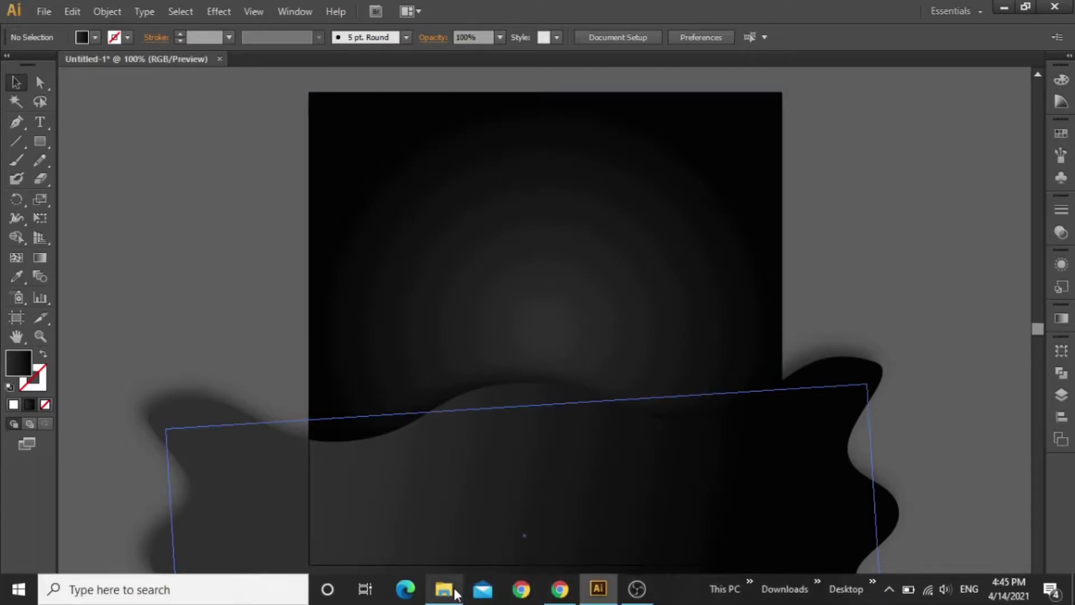
pyautogui.click(444, 595)
pyautogui.moveTo(184, 119); pyautogui.dragTo(619, 335)
pyautogui.hotkey('ctrl', '-')
pyautogui.hotkey('ctrl', '-')
pyautogui.hotkey('ctrl', '-')
pyautogui.hotkey('ctrl', '-')
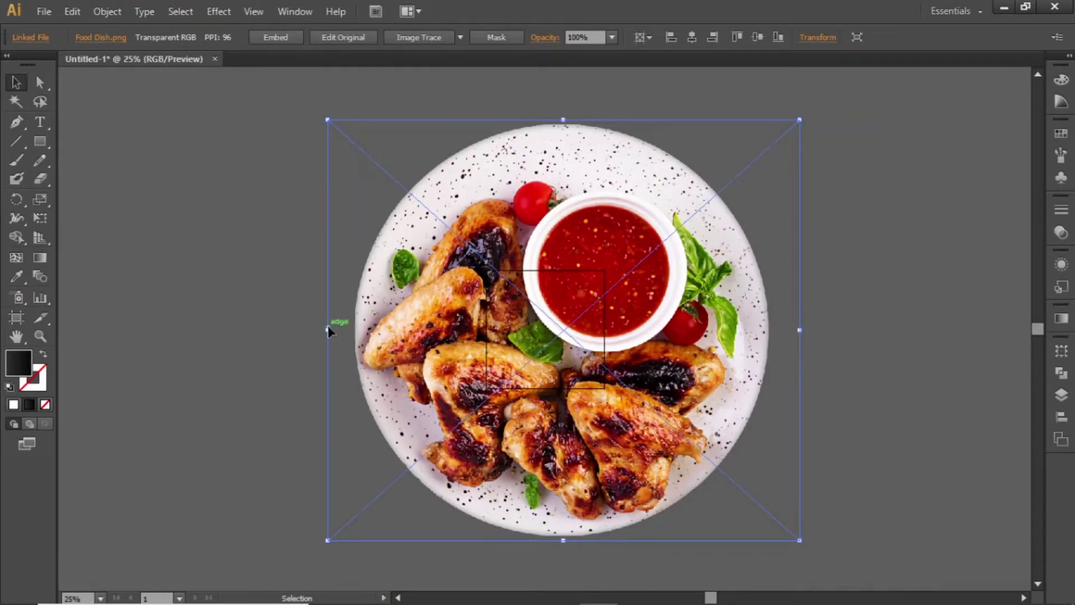
pyautogui.moveTo(329, 329); pyautogui.dragTo(521, 339)
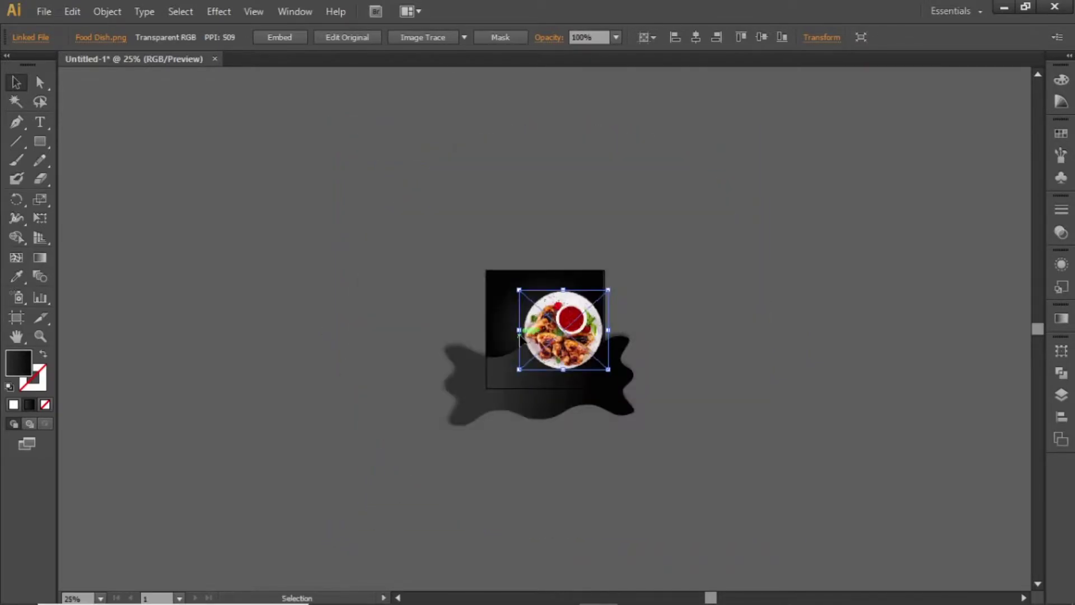
pyautogui.hotkey('ctrl', '0')
pyautogui.moveTo(634, 337); pyautogui.dragTo(688, 291)
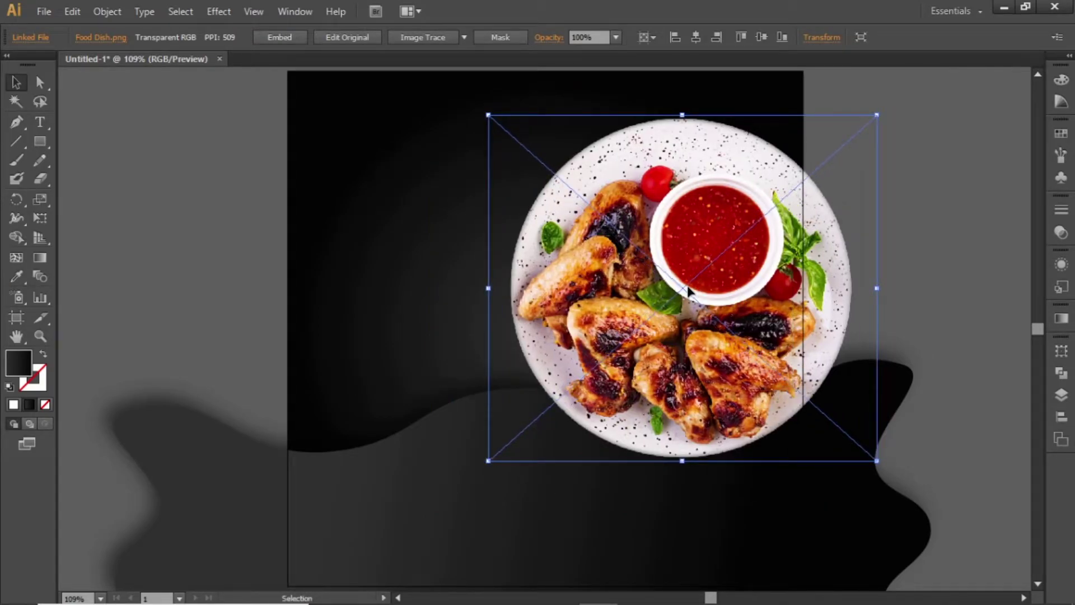
pyautogui.moveTo(689, 290); pyautogui.dragTo(696, 290)
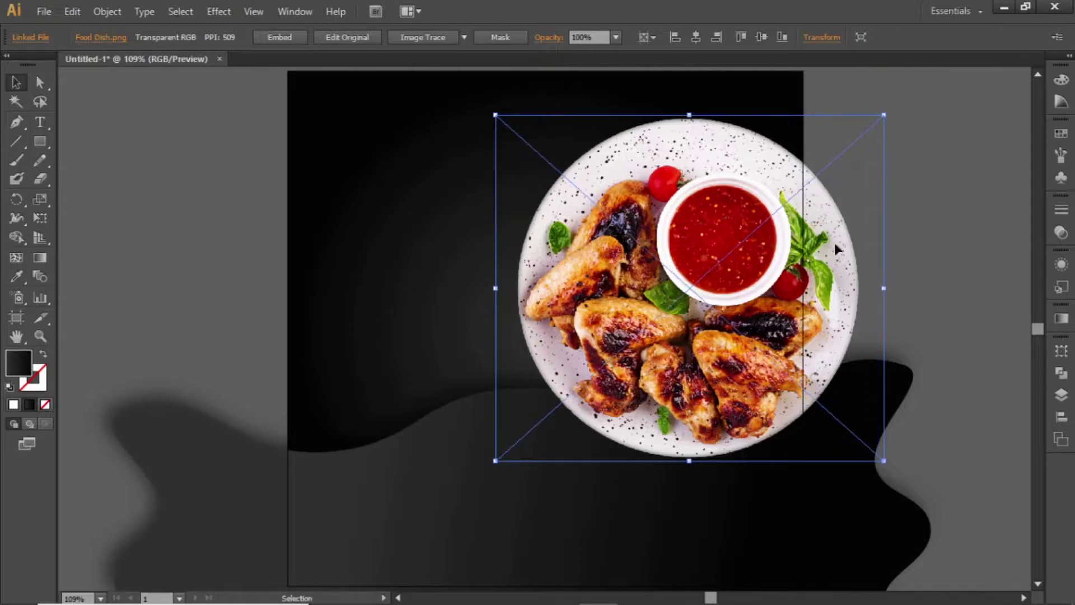
pyautogui.click(919, 219)
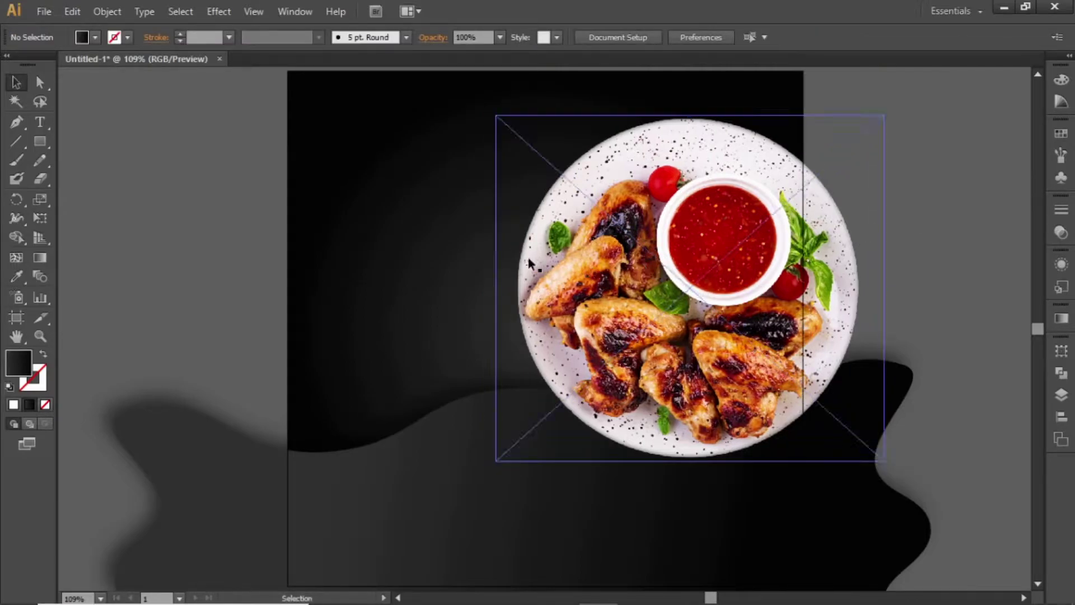
pyautogui.moveTo(521, 252); pyautogui.dragTo(566, 296)
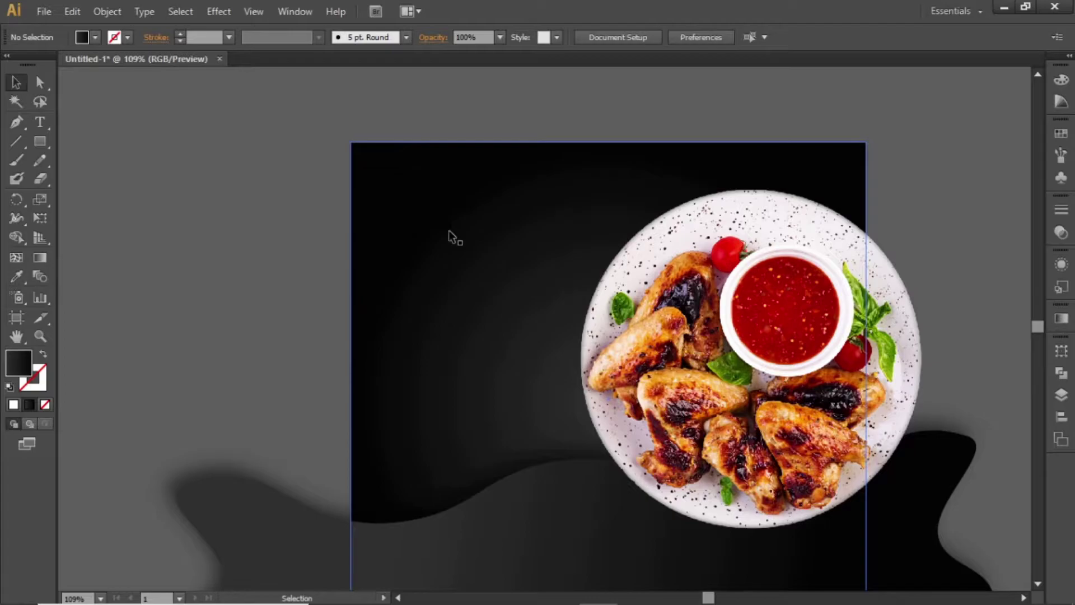
# Type SUPER left of the artboard and duplicate it below as DELICIOUS.
pyautogui.click(39, 122)
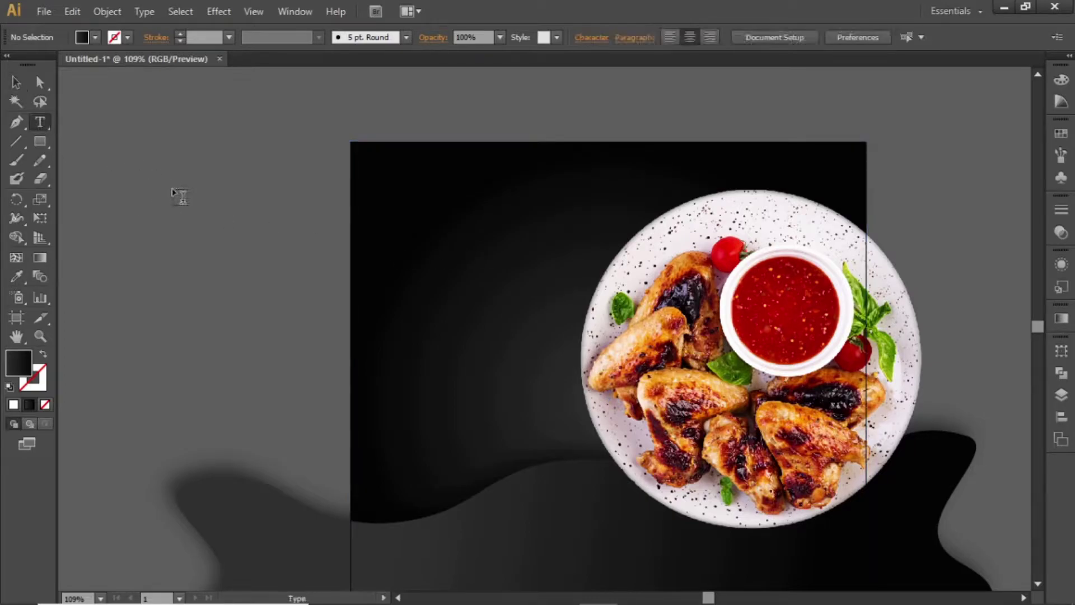
pyautogui.click(167, 203)
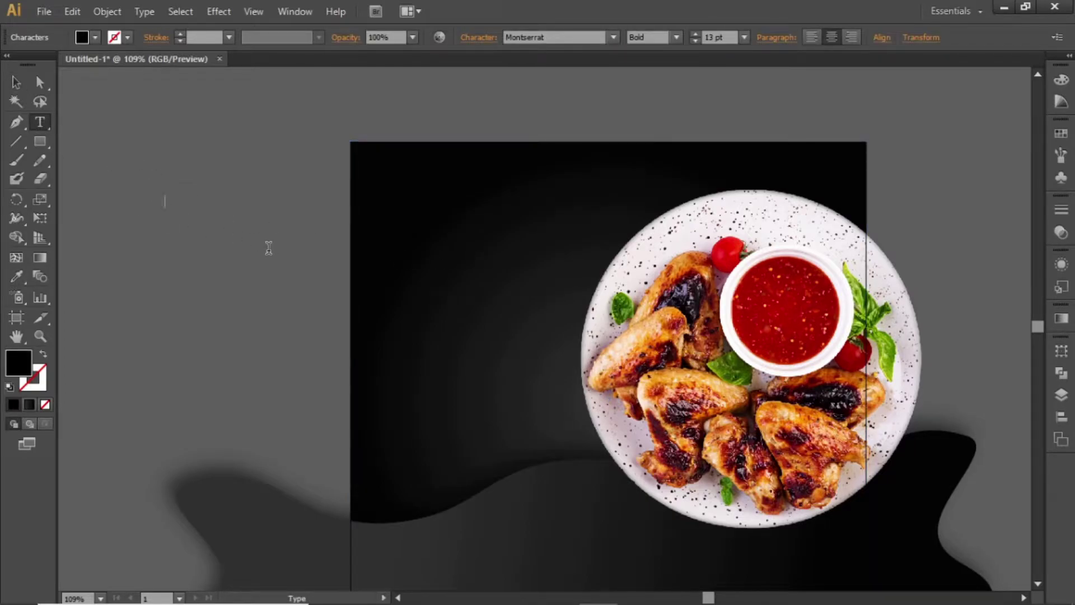
pyautogui.write('SUPER')
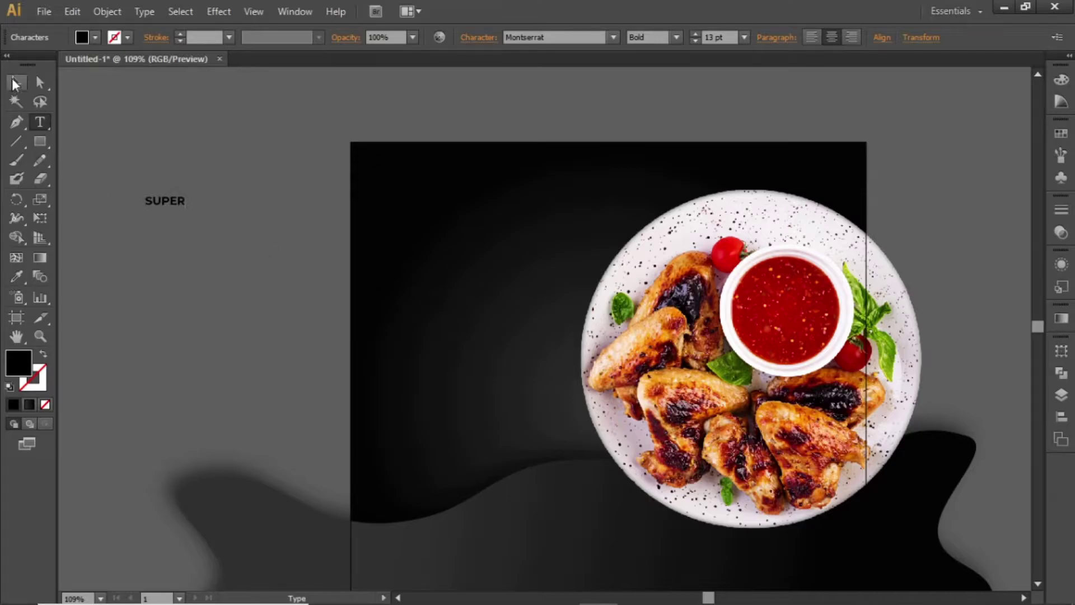
pyautogui.click(15, 83)
pyautogui.moveTo(160, 207); pyautogui.dragTo(168, 245)
pyautogui.press('t')
pyautogui.doubleClick(163, 240)
pyautogui.write('DELICIOUS')
pyautogui.click(16, 82)
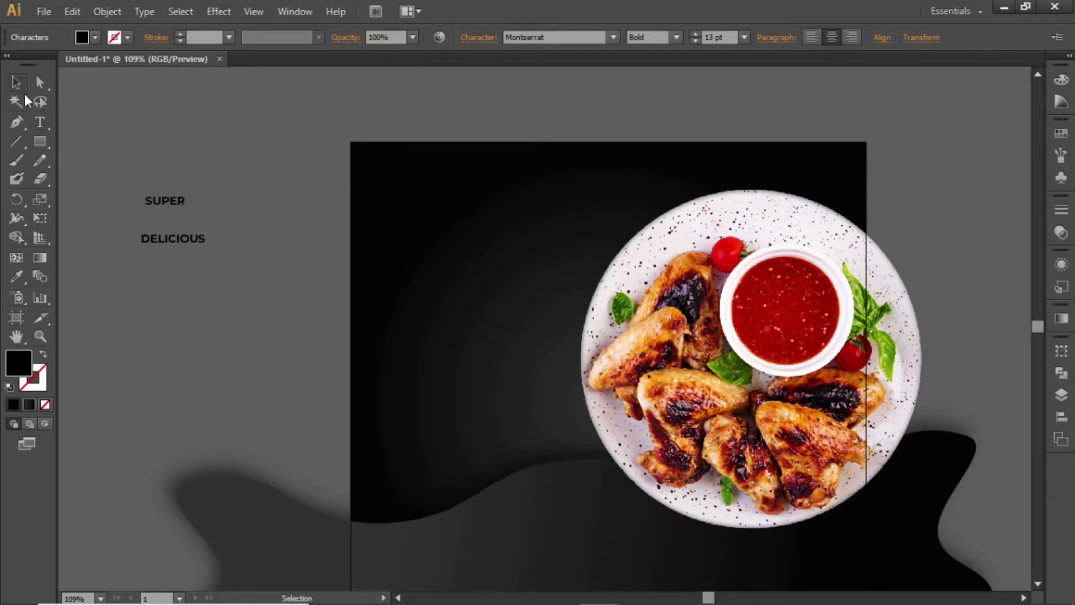
# Add a FOOD MENU copy below, set all three lines to 30 pt and move them up-right.
pyautogui.moveTo(156, 242); pyautogui.dragTo(157, 275)
pyautogui.press('t')
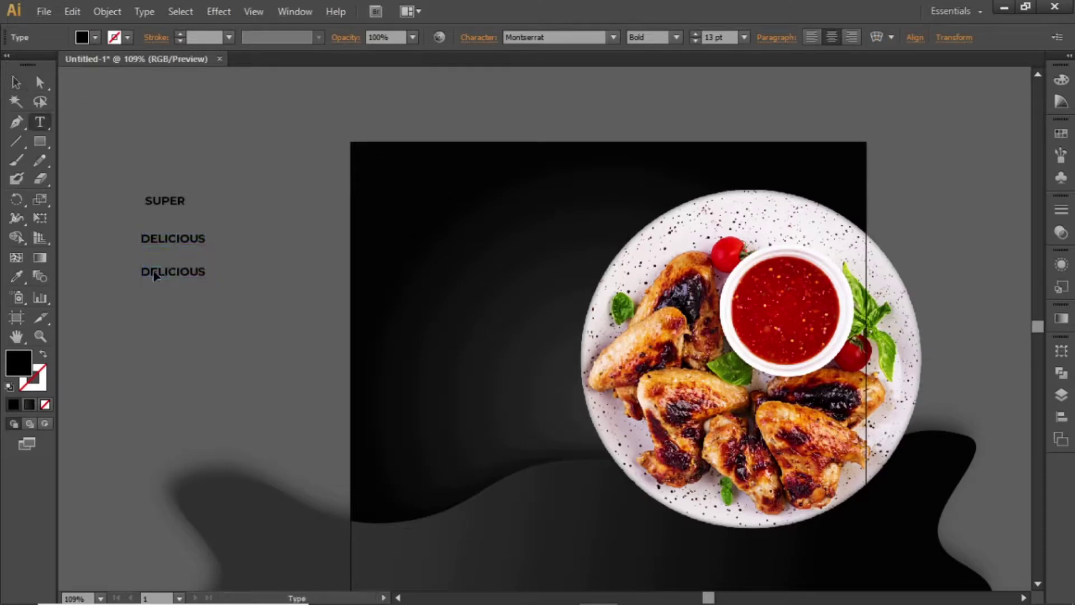
pyautogui.doubleClick(152, 271)
pyautogui.write('FOOD MENU')
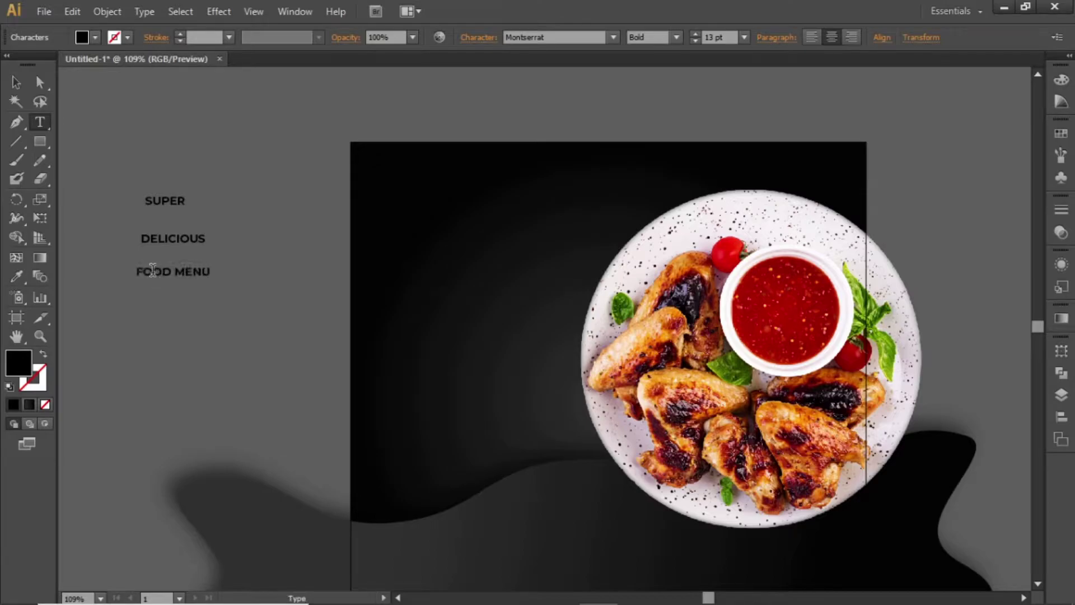
pyautogui.click(15, 82)
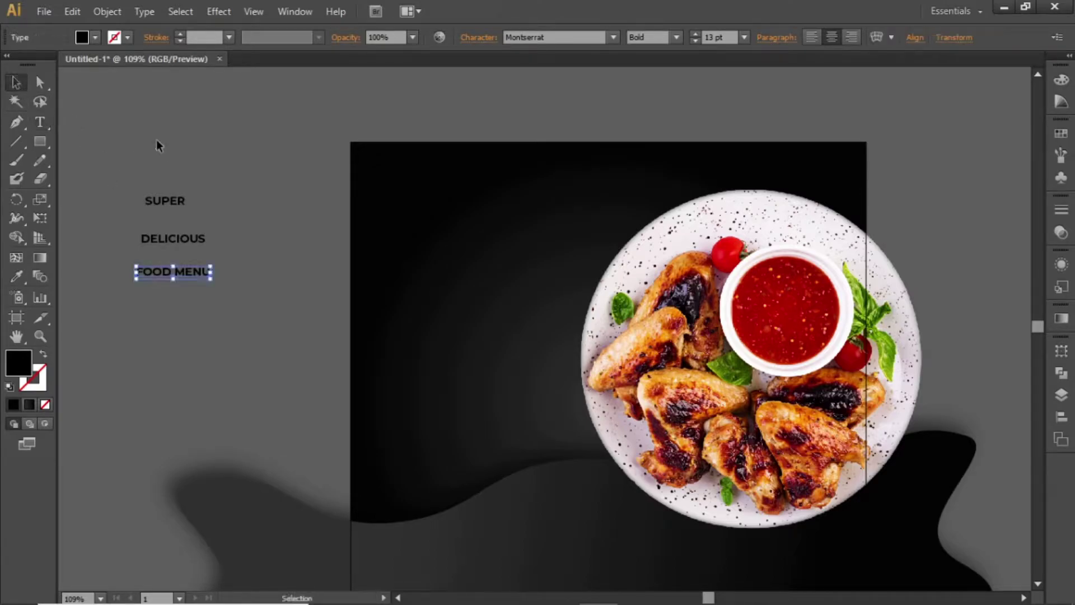
pyautogui.moveTo(156, 161); pyautogui.dragTo(235, 286)
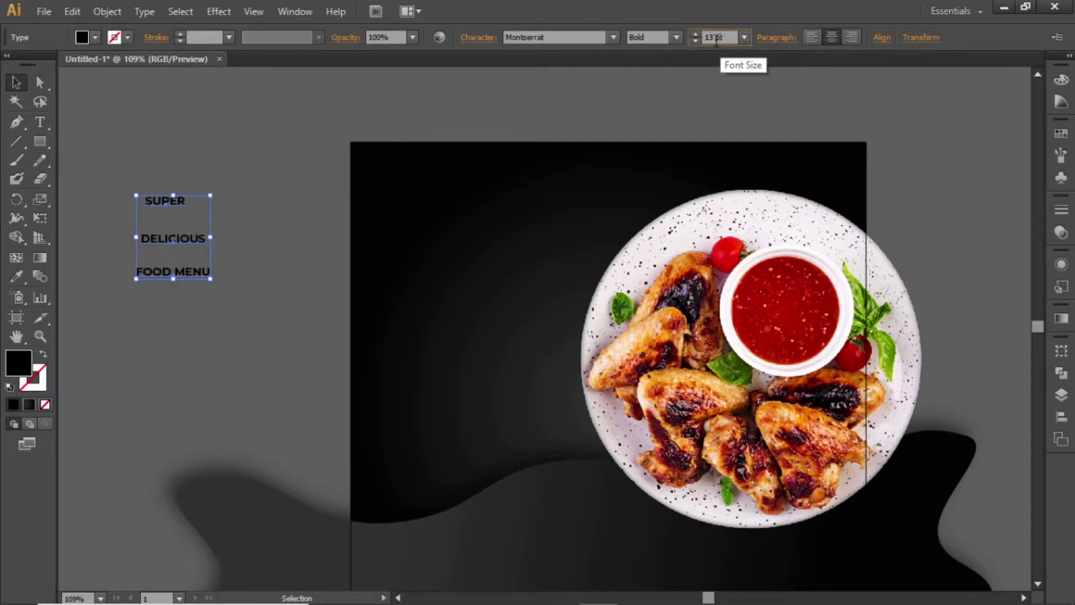
pyautogui.scroll(17, 716, 41)
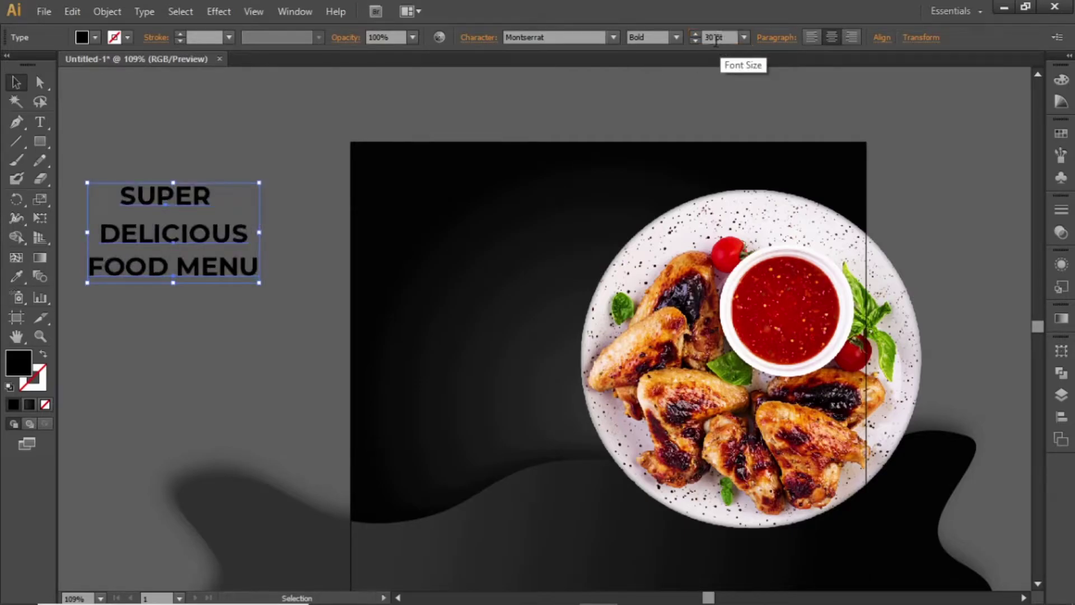
pyautogui.moveTo(216, 240); pyautogui.dragTo(252, 205)
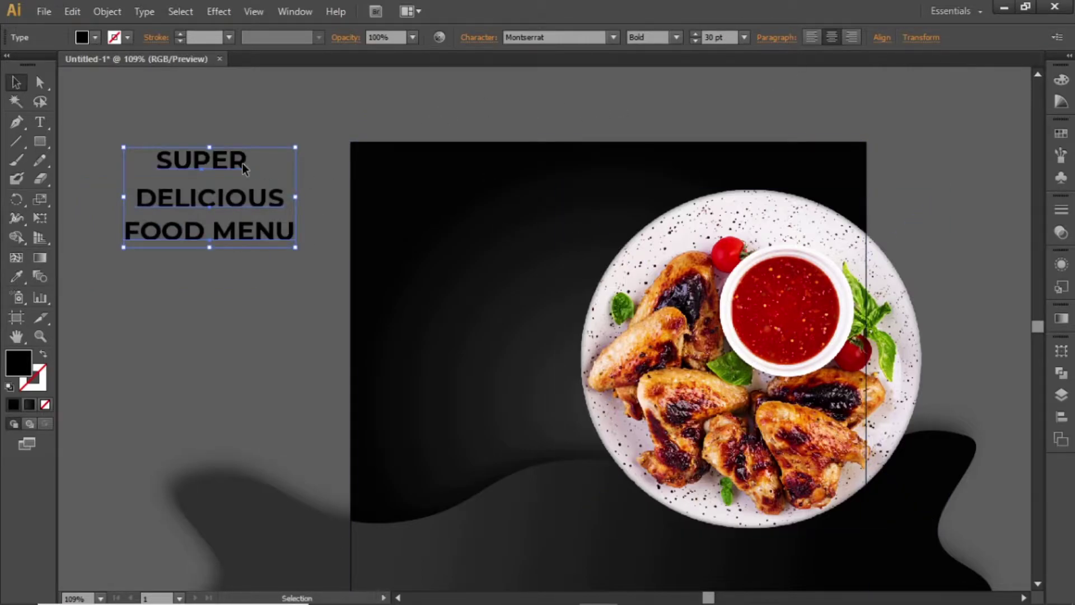
# Centre the three lines horizontally and set SUPER in the Fontjek font.
pyautogui.click(1061, 418)
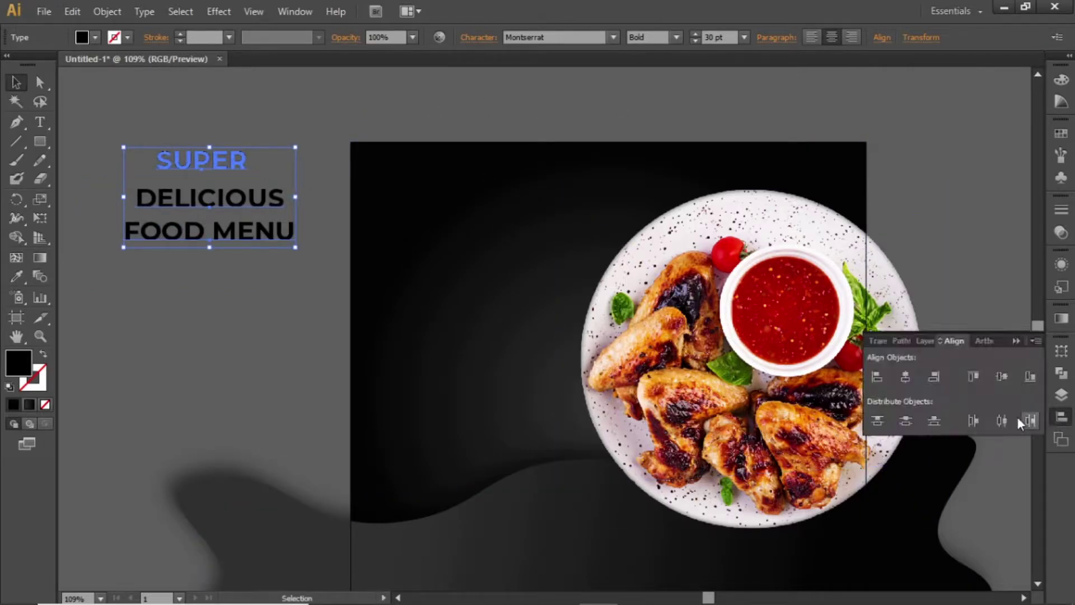
pyautogui.click(906, 378)
pyautogui.click(294, 121)
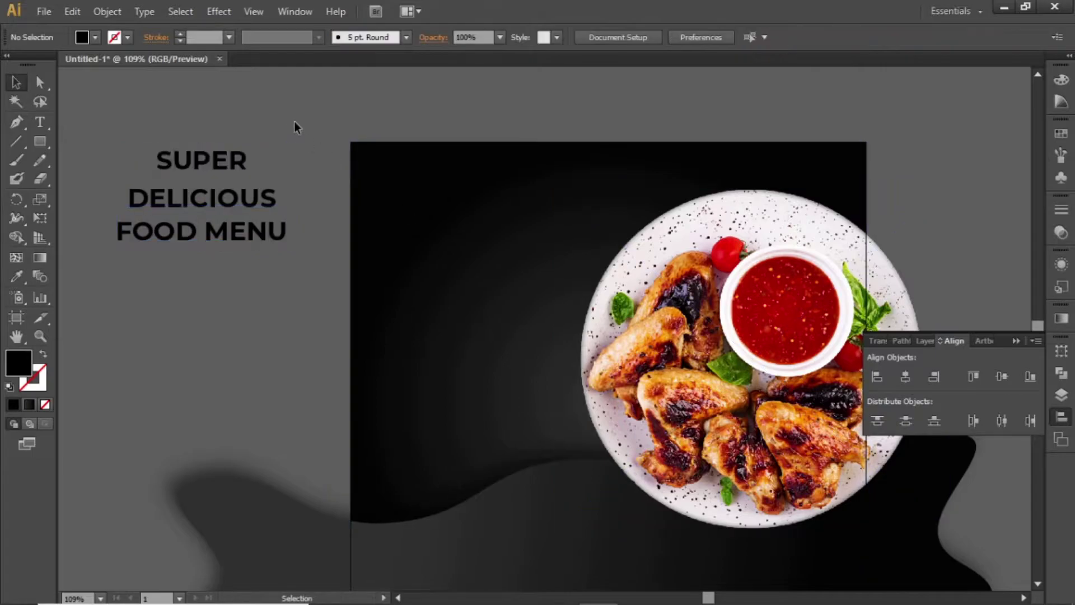
pyautogui.click(201, 161)
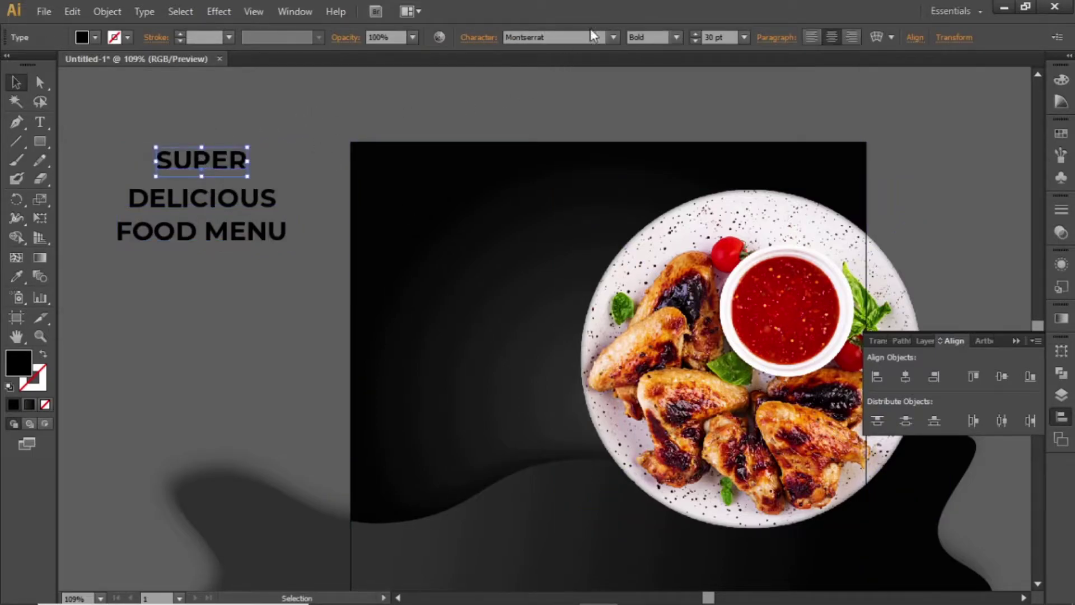
pyautogui.click(591, 37)
pyautogui.write('Fontjek')
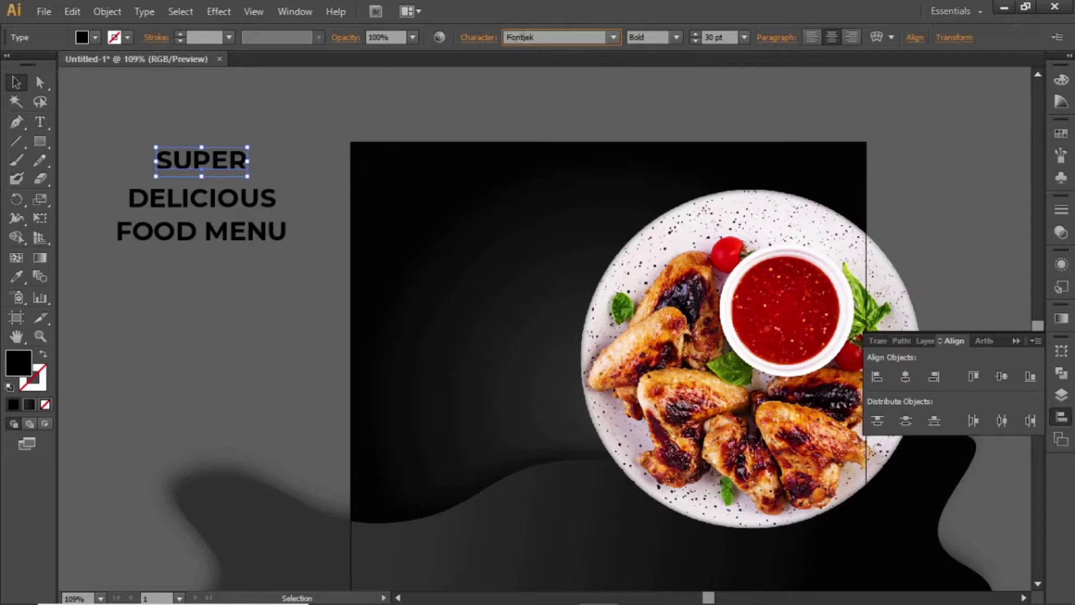
pyautogui.press('Return')
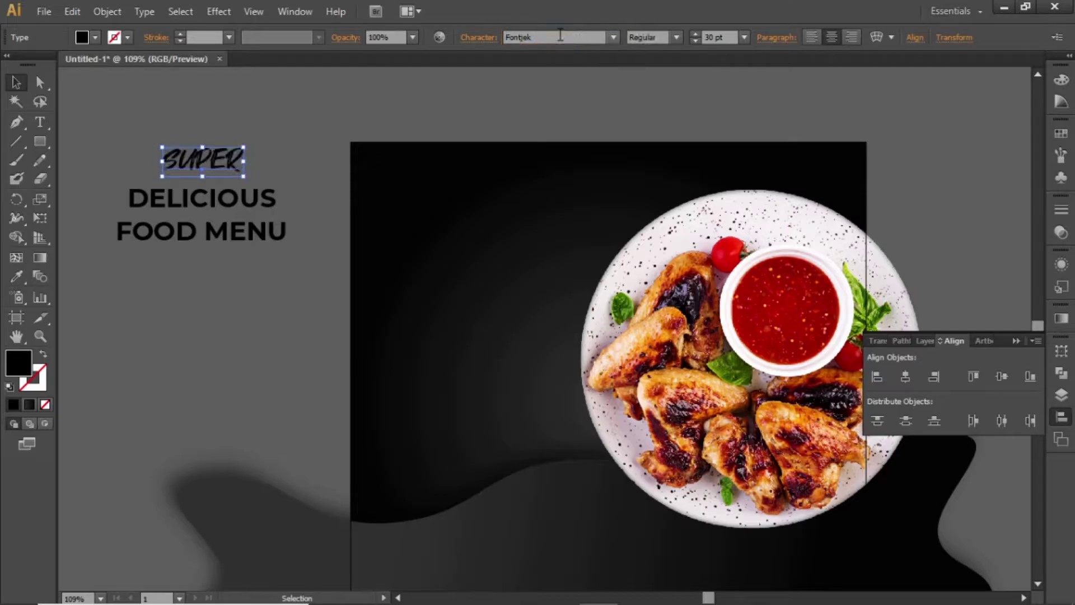
# Set DELICIOUS and FOOD MENU in the Capture it font.
pyautogui.click(203, 202)
pyautogui.click(550, 36)
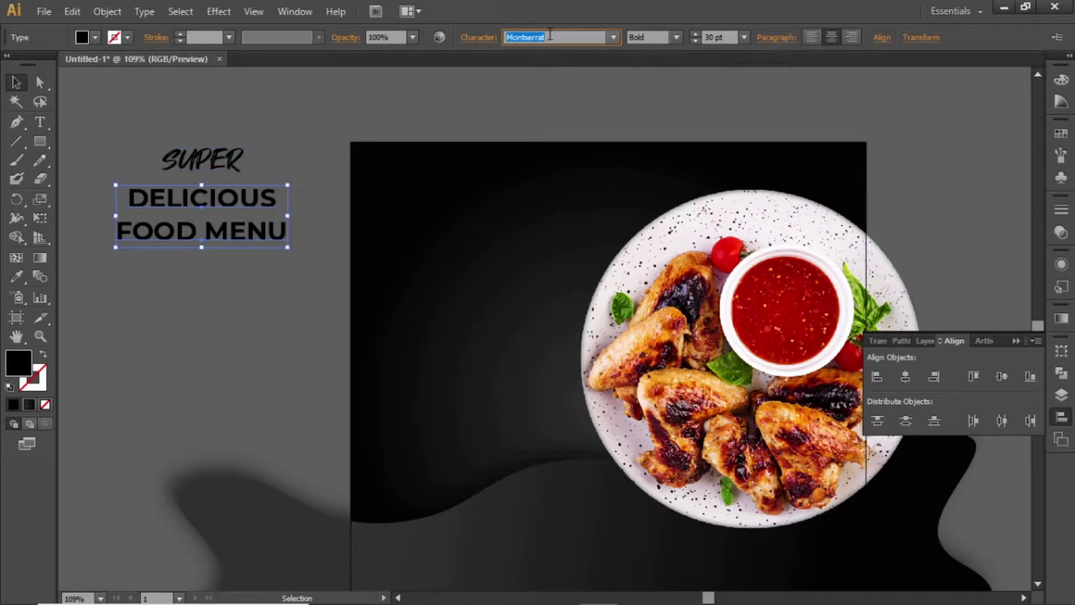
pyautogui.write('Capture it')
pyautogui.press('Return')
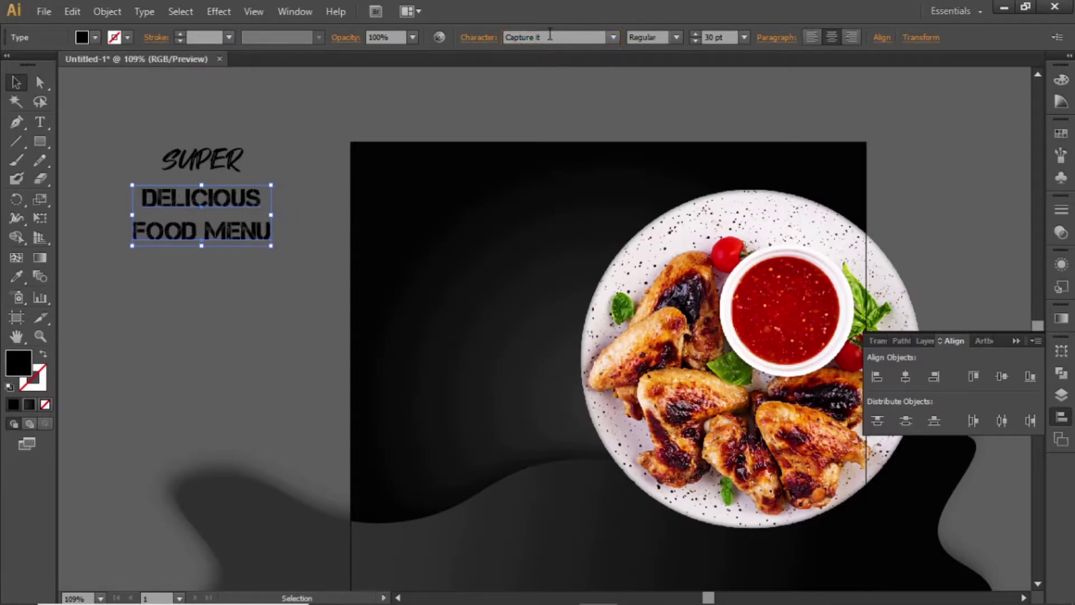
pyautogui.click(318, 116)
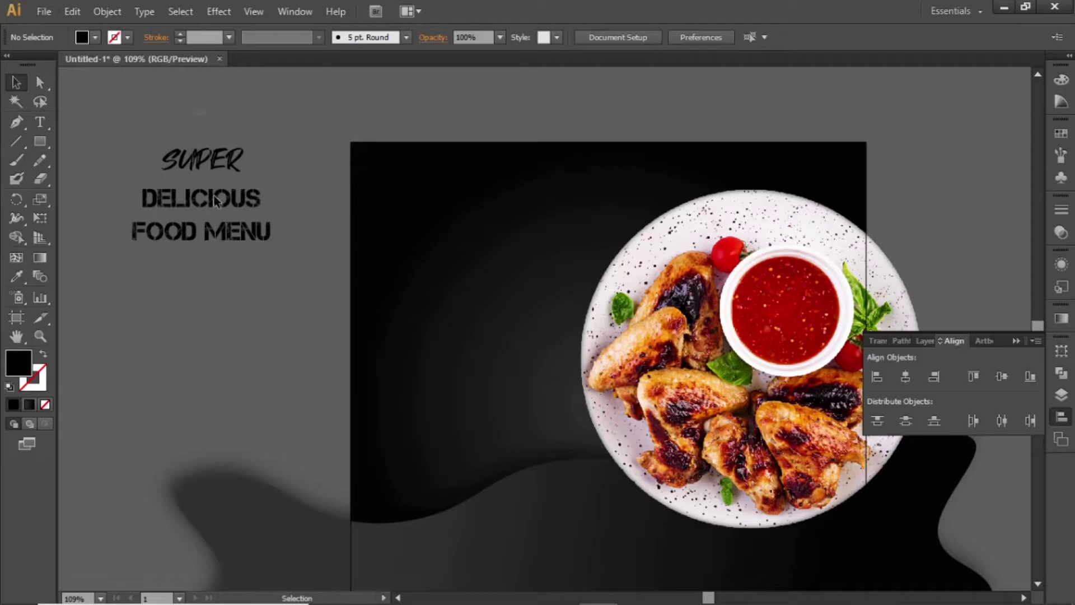
pyautogui.click(226, 157)
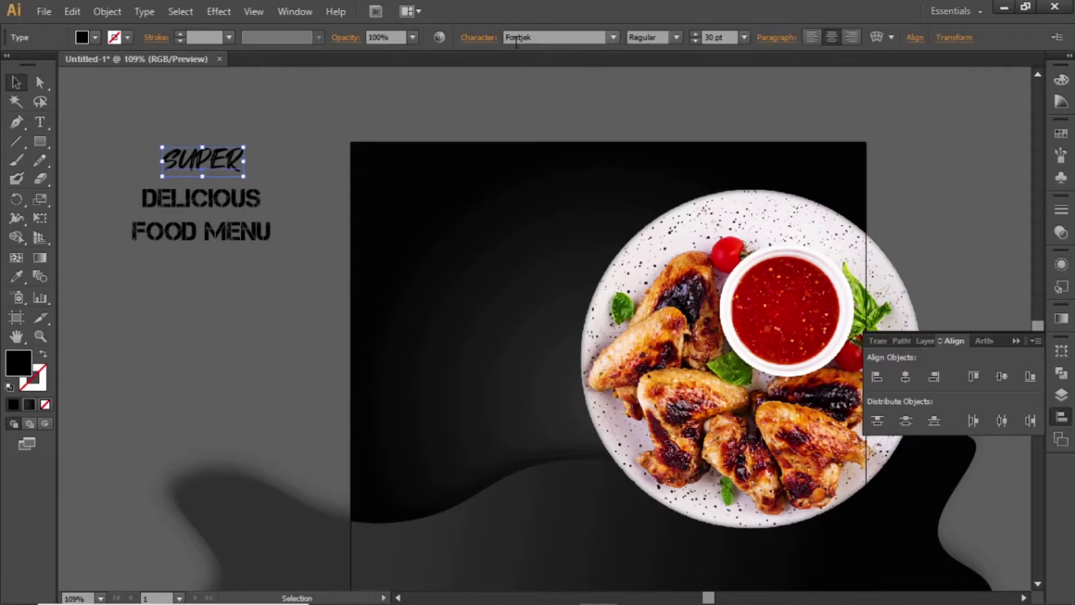
pyautogui.click(248, 203)
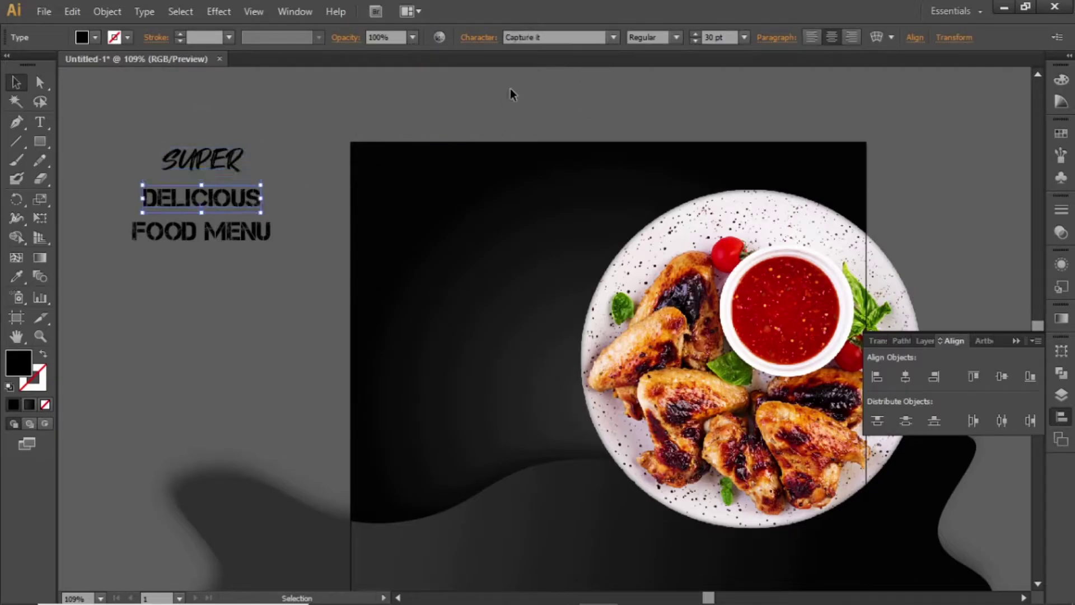
pyautogui.click(348, 106)
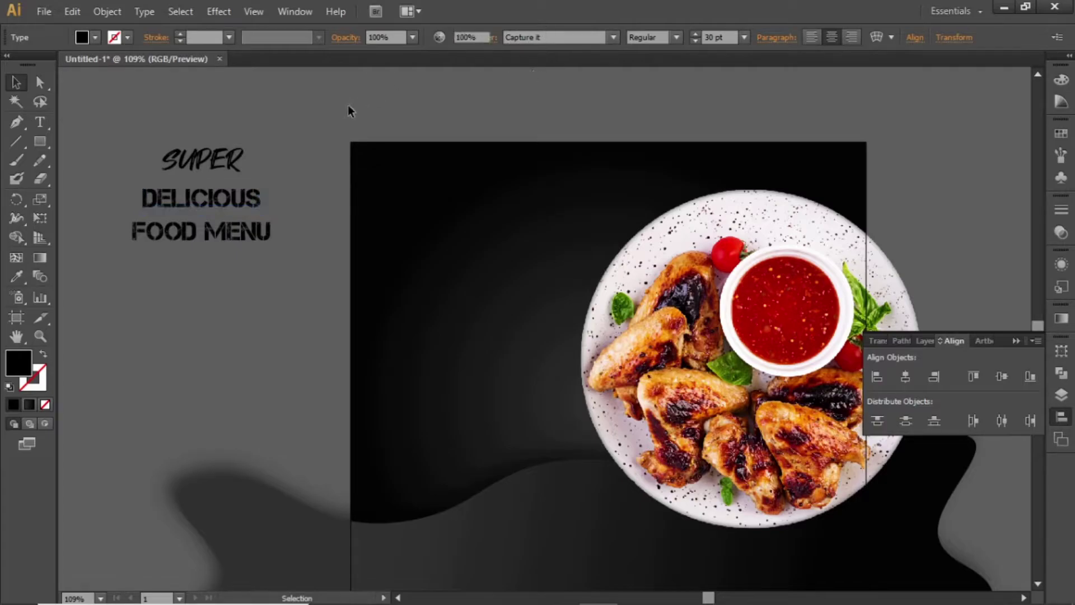
pyautogui.click(229, 163)
# Colour SUPER and FOOD MENU with the yellow R=254 G=220 B=0 swatch.
pyautogui.keyDown('shift'); pyautogui.click(222, 241); pyautogui.keyUp('shift')
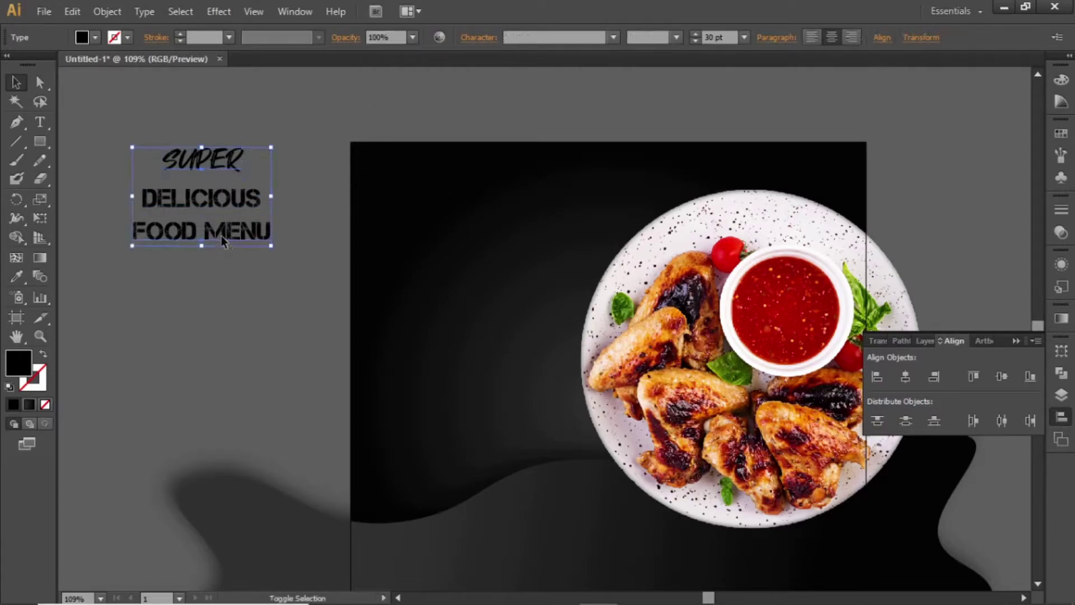
pyautogui.click(1061, 133)
pyautogui.click(901, 202)
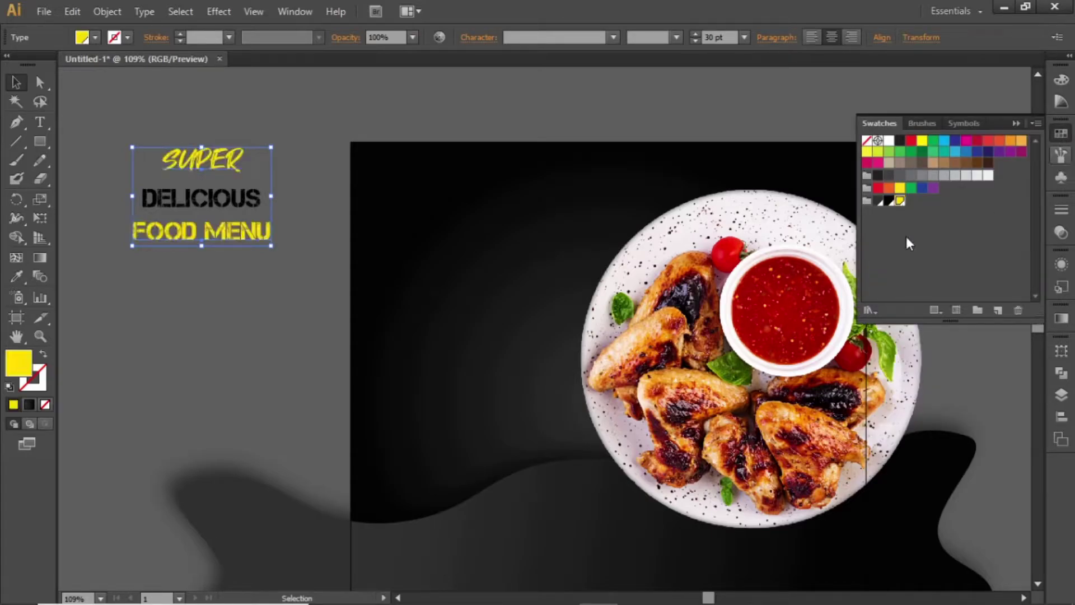
pyautogui.click(668, 137)
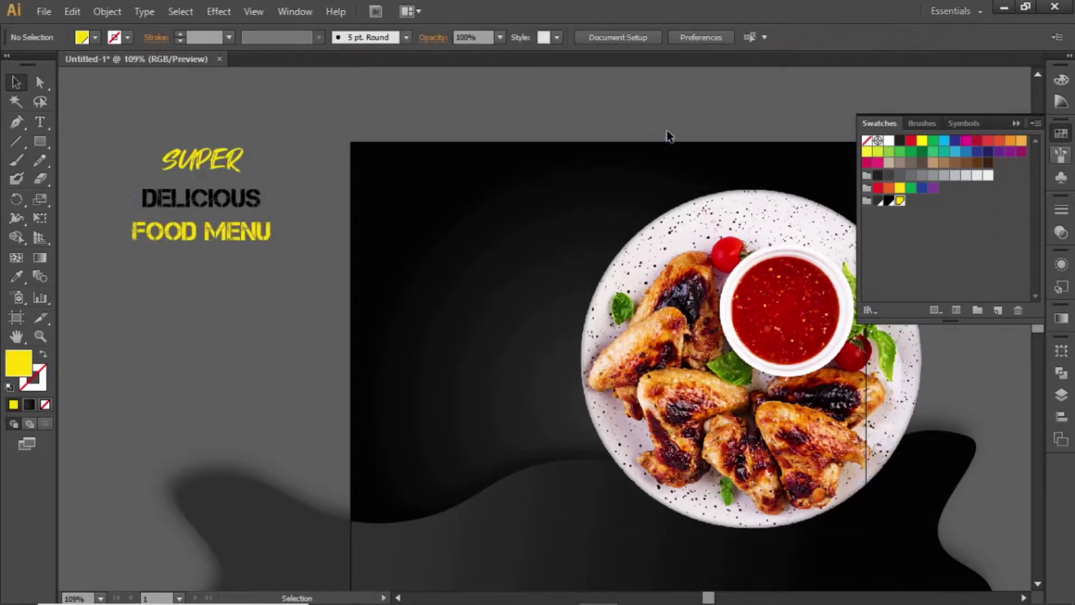
pyautogui.doubleClick(901, 203)
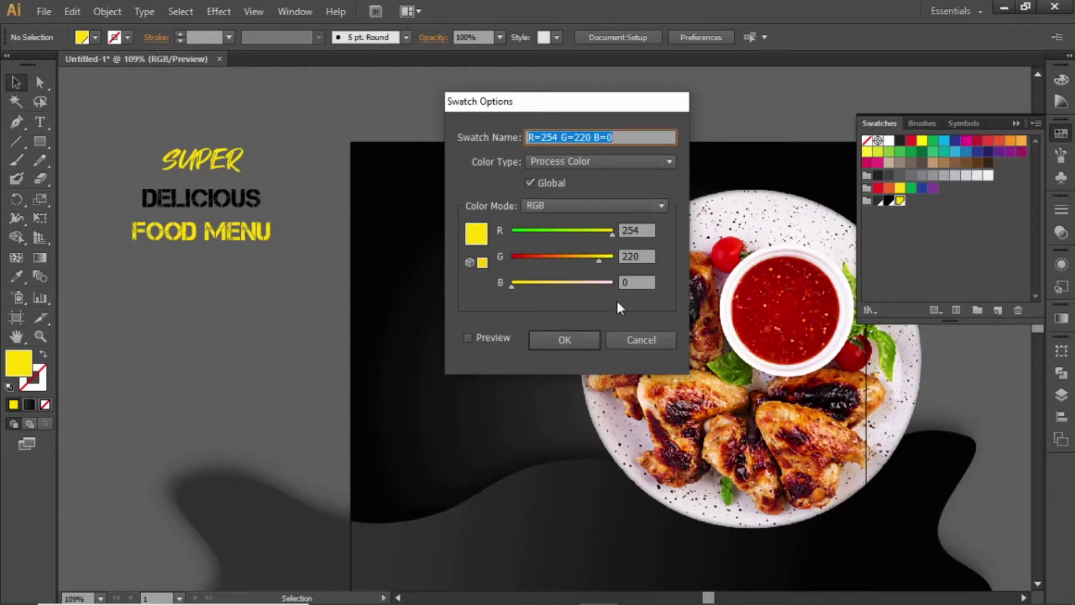
pyautogui.click(566, 340)
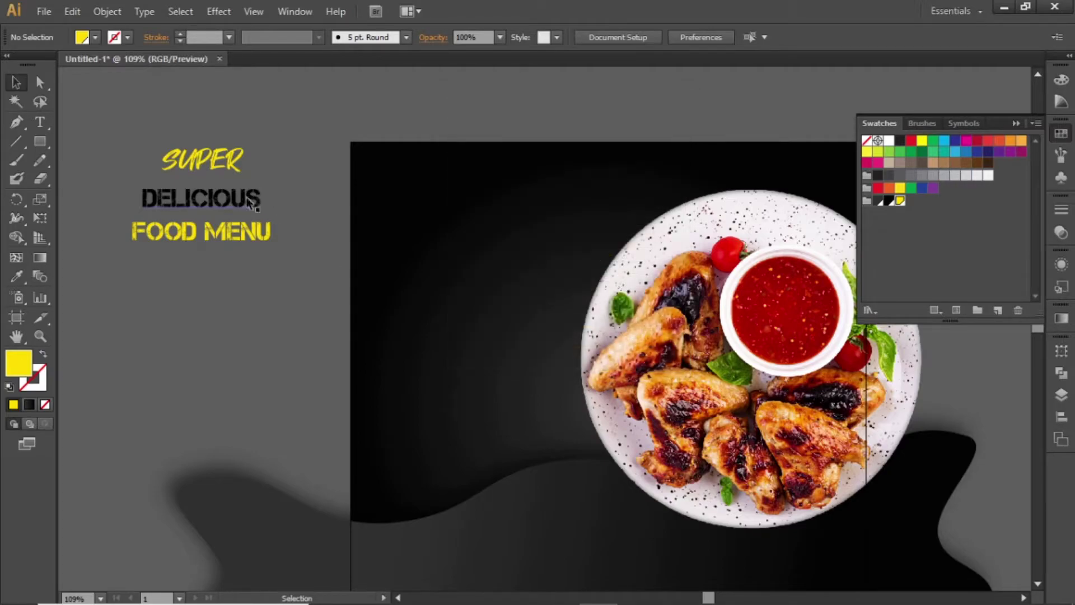
# Make DELICIOUS white.
pyautogui.click(251, 203)
pyautogui.click(890, 141)
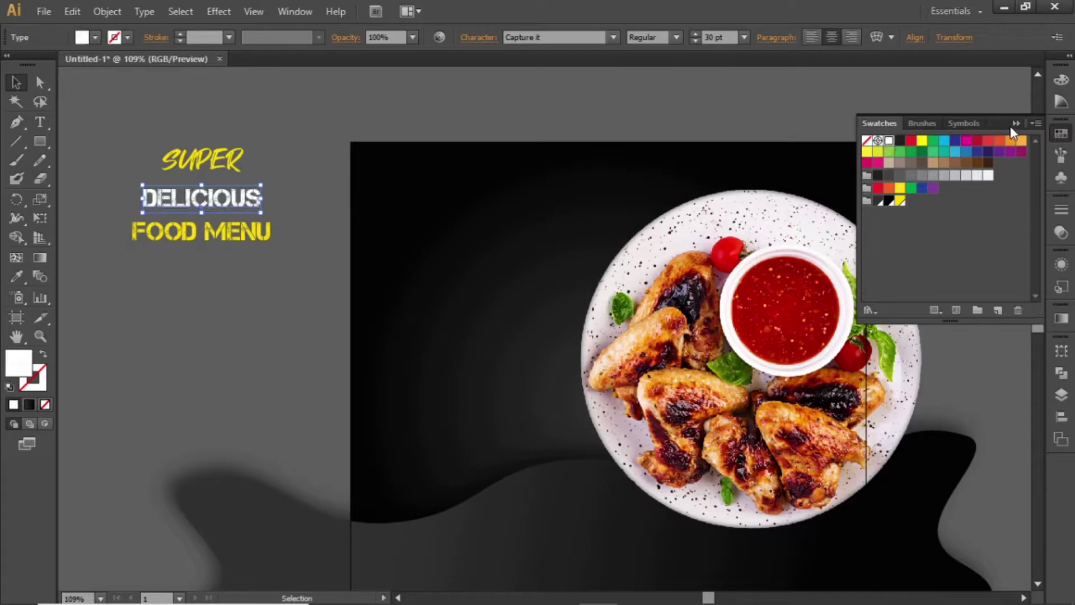
pyautogui.click(793, 99)
pyautogui.click(207, 159)
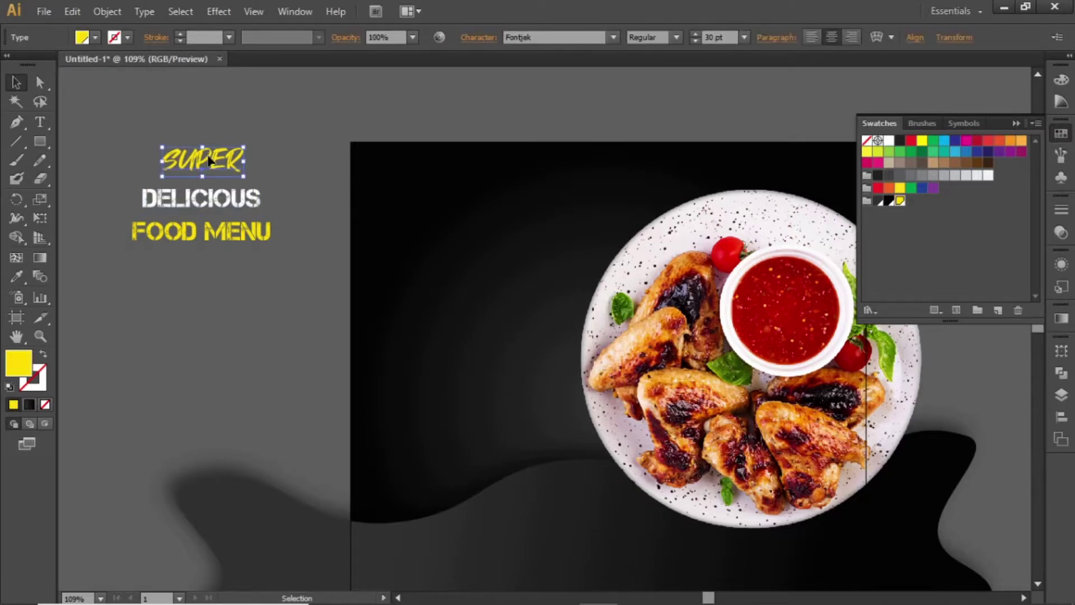
pyautogui.keyDown('shift'); pyautogui.click(210, 163); pyautogui.keyUp('shift')
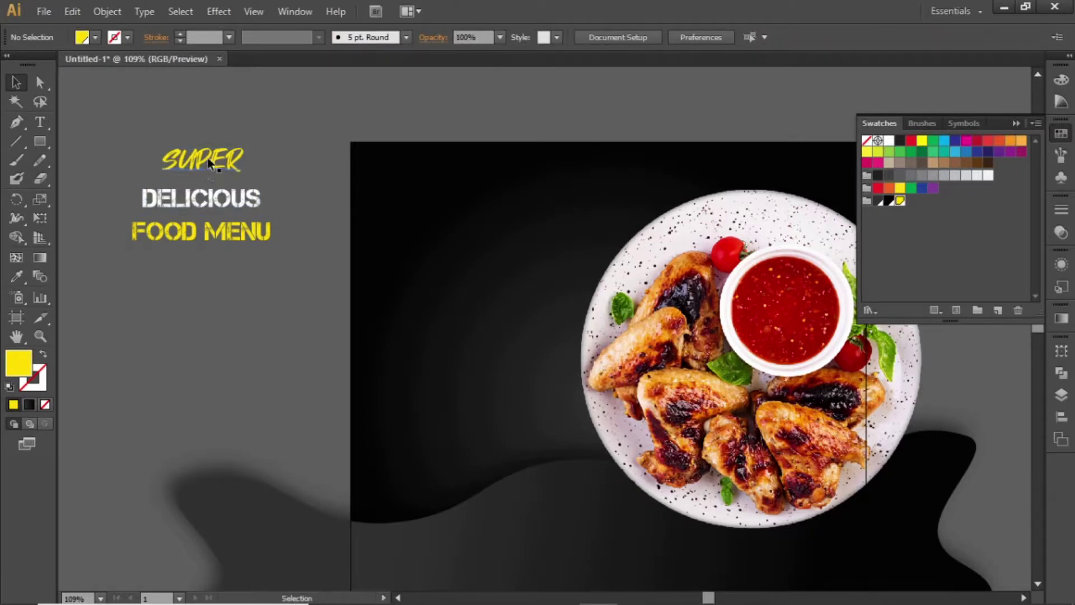
pyautogui.click(210, 162)
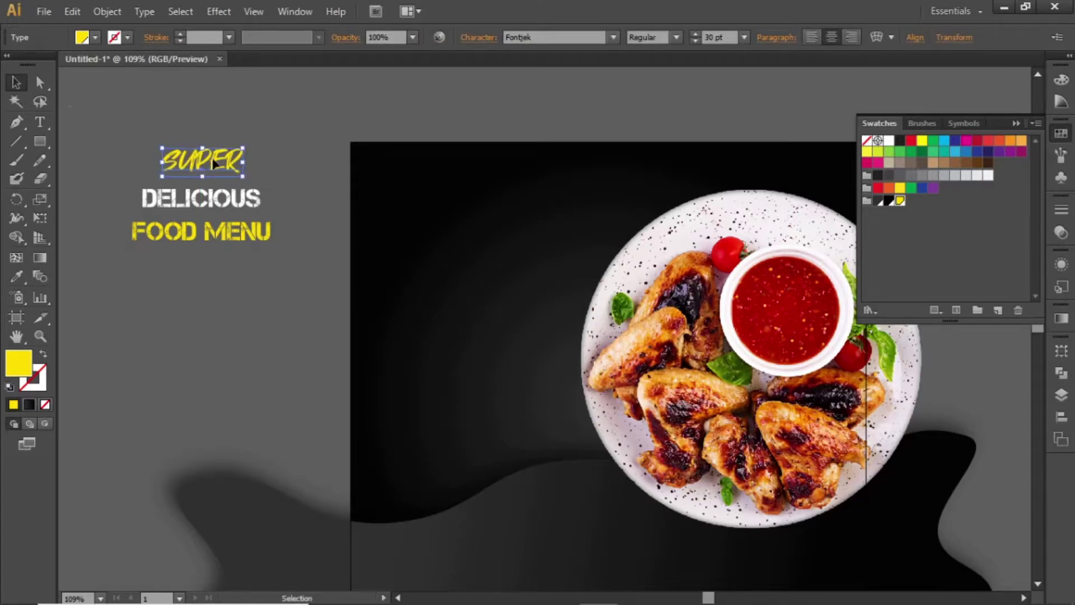
# Shrink FOOD MENU and nudge SUPER and FOOD MENU closer to DELICIOUS.
pyautogui.moveTo(215, 158); pyautogui.dragTo(215, 167)
pyautogui.click(228, 232)
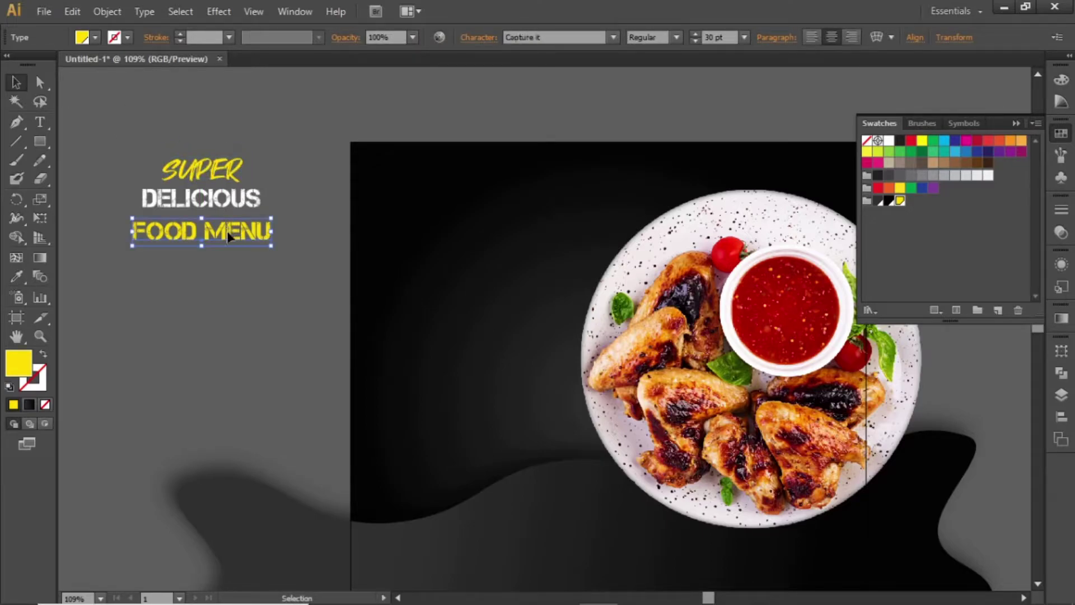
pyautogui.click(707, 37)
pyautogui.press('Down')
pyautogui.press('Down')
pyautogui.press('Down')
pyautogui.press('Down')
pyautogui.press('Down')
pyautogui.press('Down')
pyautogui.press('Down')
pyautogui.press('Down')
pyautogui.press('Down')
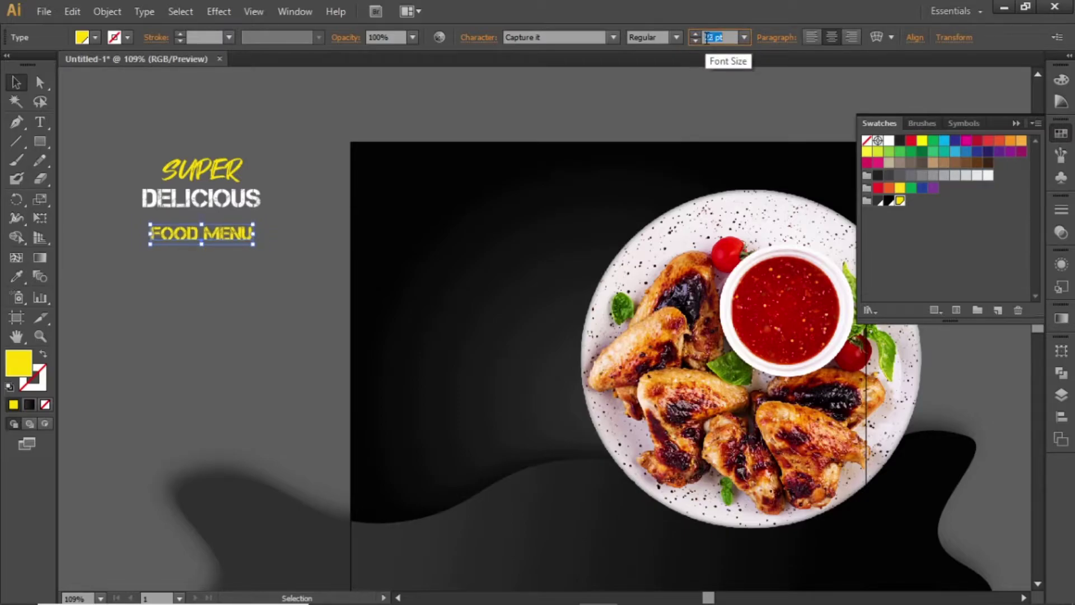
pyautogui.hotkey('shift', 'Up')
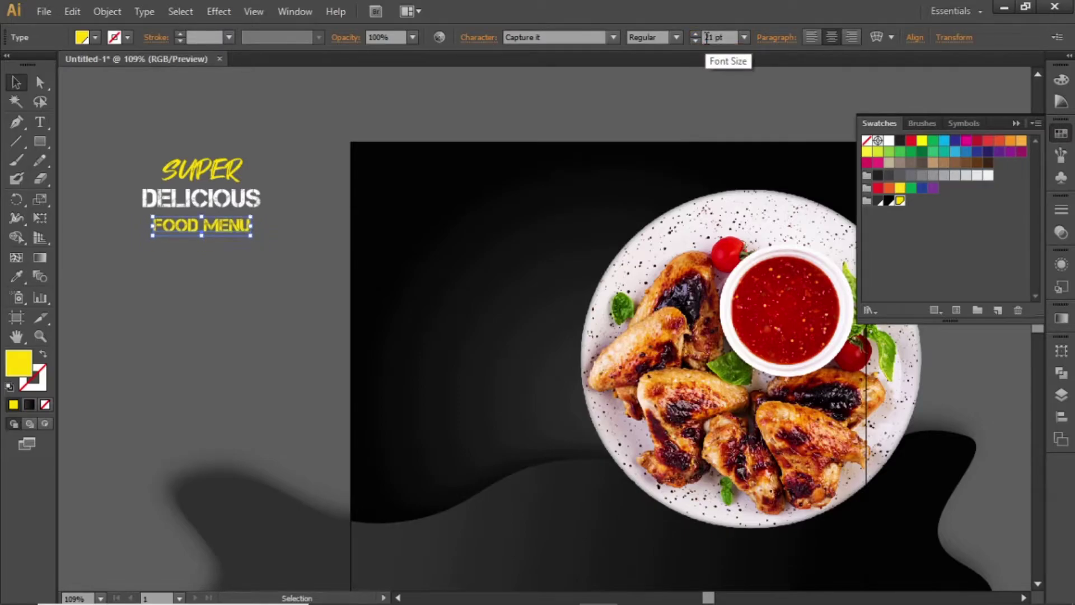
pyautogui.press('Up')
pyautogui.press('Up')
pyautogui.press('Up')
pyautogui.press('Up')
pyautogui.press('Up')
pyautogui.press('Up')
pyautogui.press('Up')
pyautogui.press('Up')
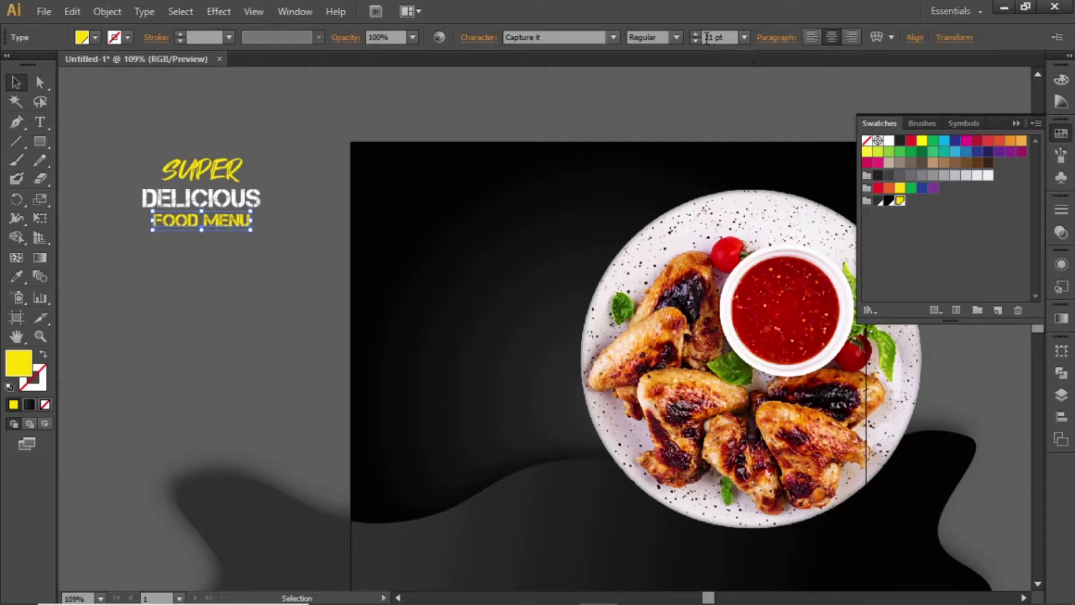
pyautogui.click(218, 171)
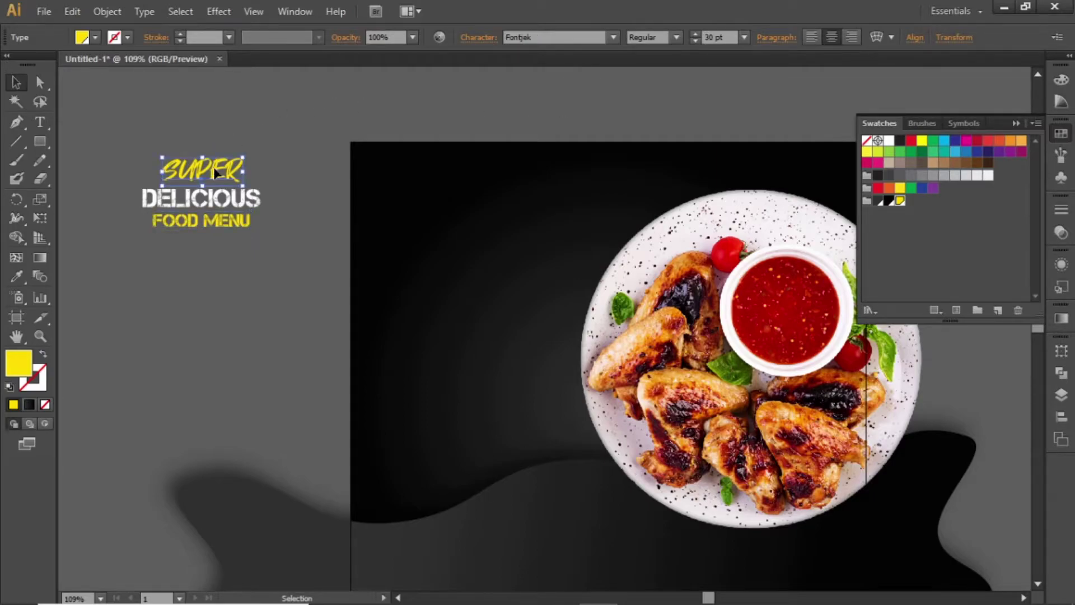
pyautogui.press('Down')
pyautogui.press('Down')
pyautogui.press('Down')
pyautogui.press('Down')
# Move the three-line title onto the artboard's upper left and enlarge it proportionally.
pyautogui.moveTo(239, 270); pyautogui.dragTo(238, 271)
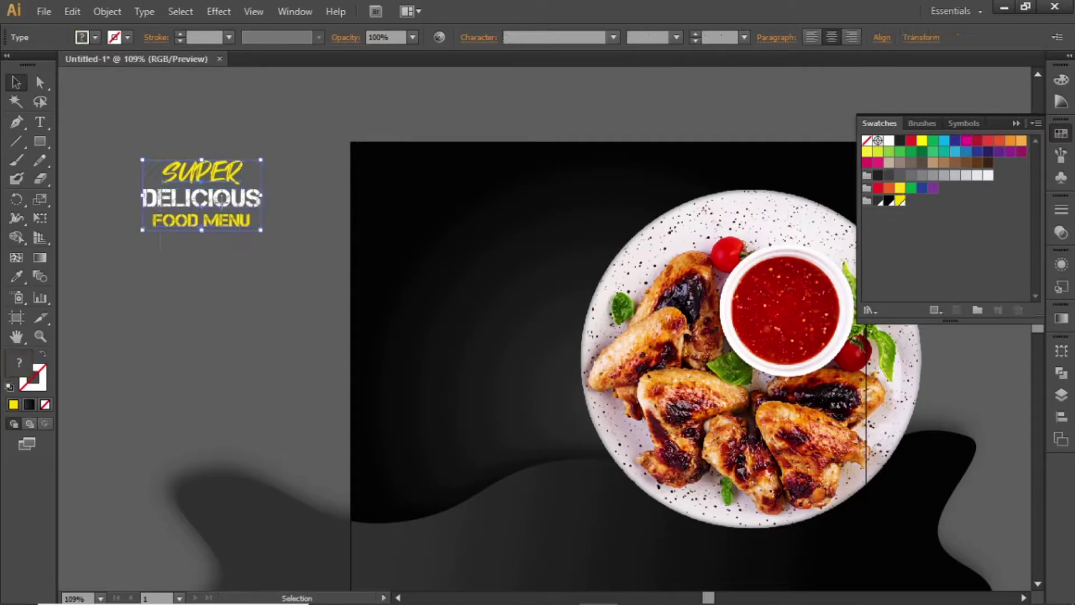
pyautogui.moveTo(221, 205); pyautogui.dragTo(466, 227)
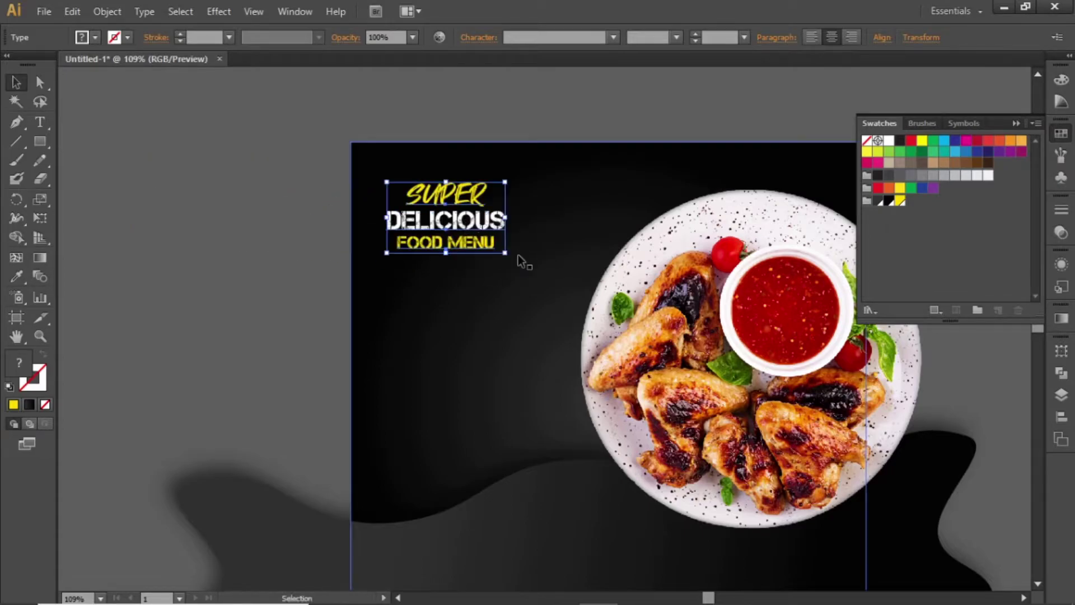
pyautogui.moveTo(508, 263); pyautogui.dragTo(524, 239)
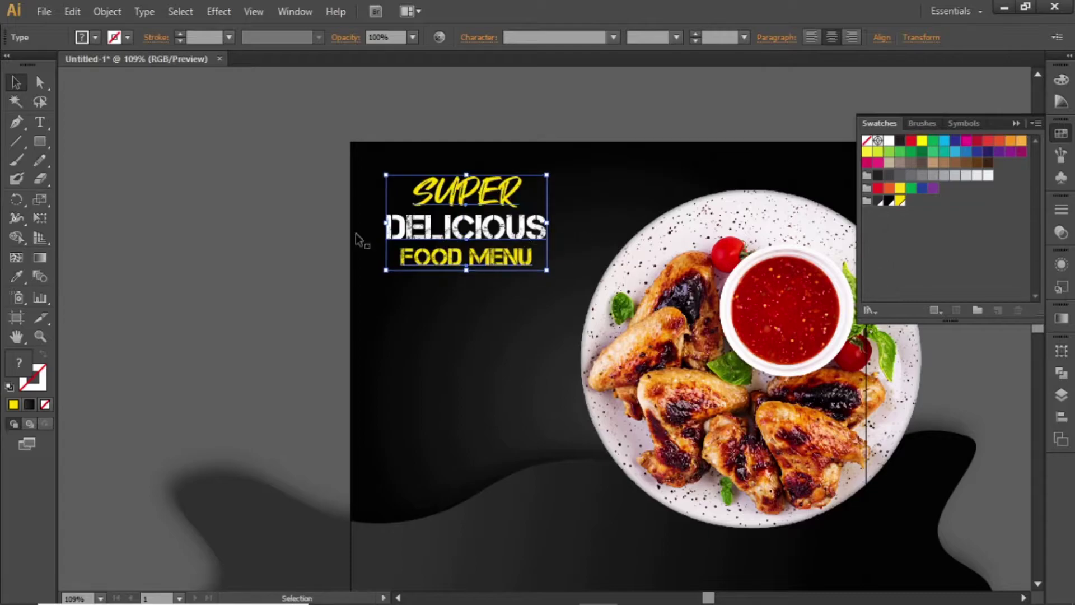
# Shear SUPER, DELICIOUS and FOOD MENU with Free Transform so the title rises to the right.
pyautogui.click(257, 230)
pyautogui.click(455, 205)
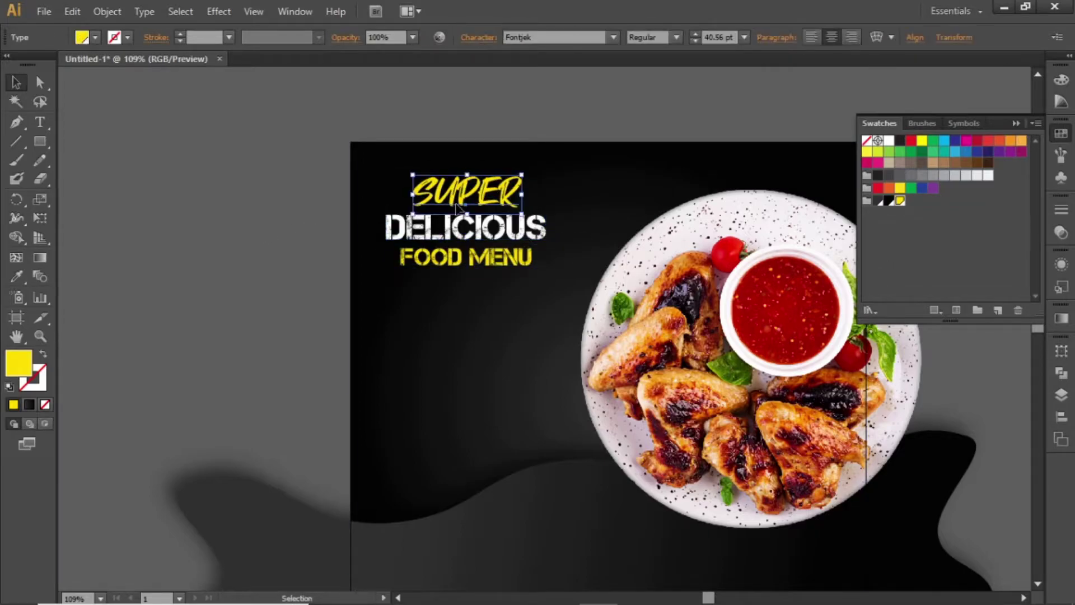
pyautogui.keyDown('shift'); pyautogui.click(465, 229); pyautogui.keyUp('shift')
pyautogui.keyDown('shift'); pyautogui.click(476, 263); pyautogui.keyUp('shift')
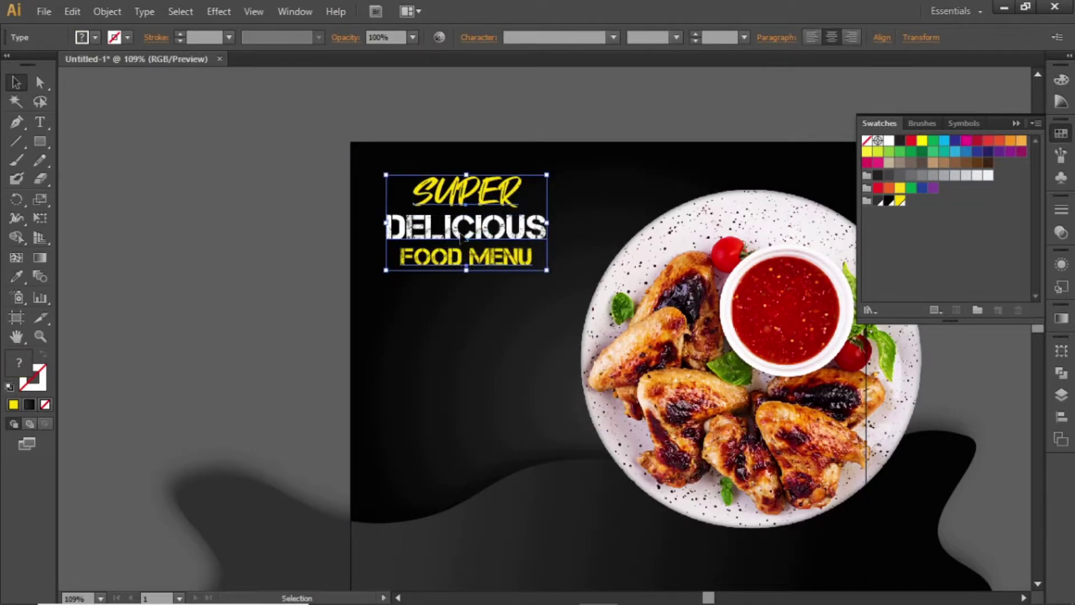
pyautogui.click(45, 215)
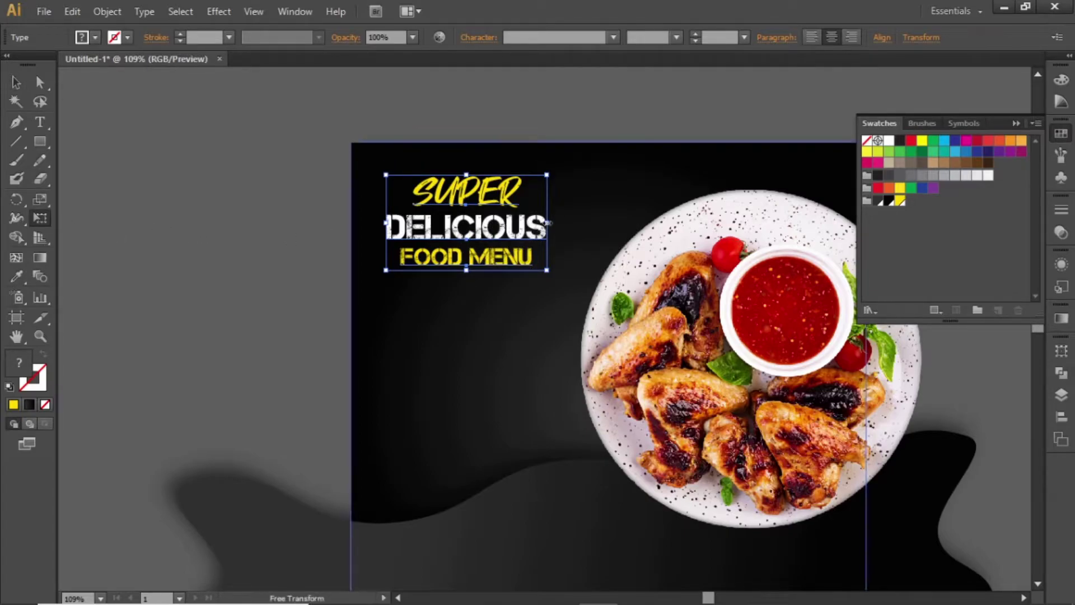
pyautogui.moveTo(549, 223); pyautogui.dragTo(550, 211)
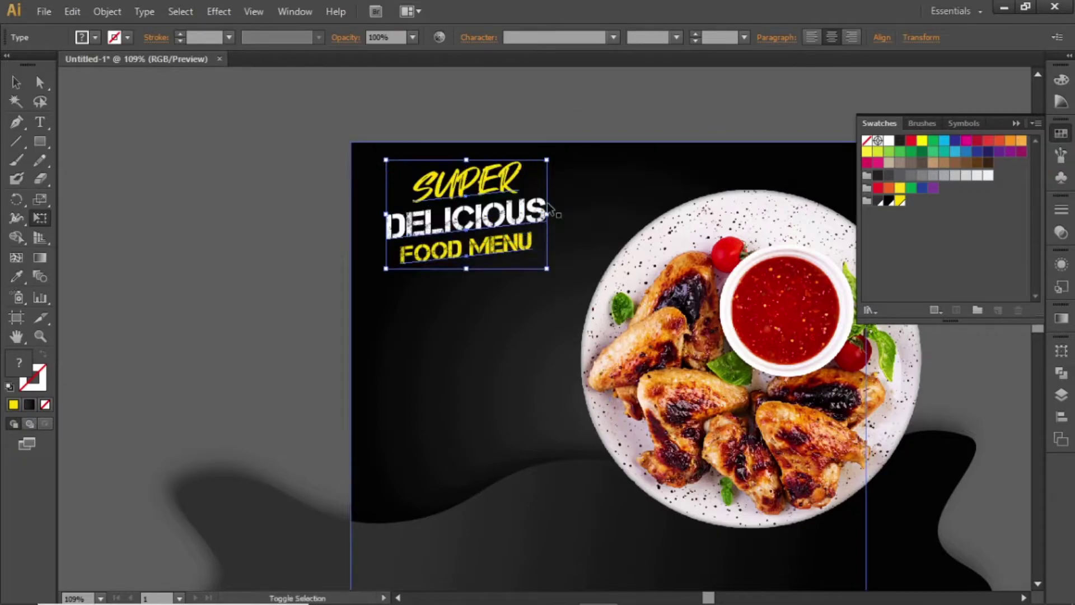
# Place a copy of the yellow SUPER word below FOOD MENU.
pyautogui.click(17, 83)
pyautogui.click(182, 168)
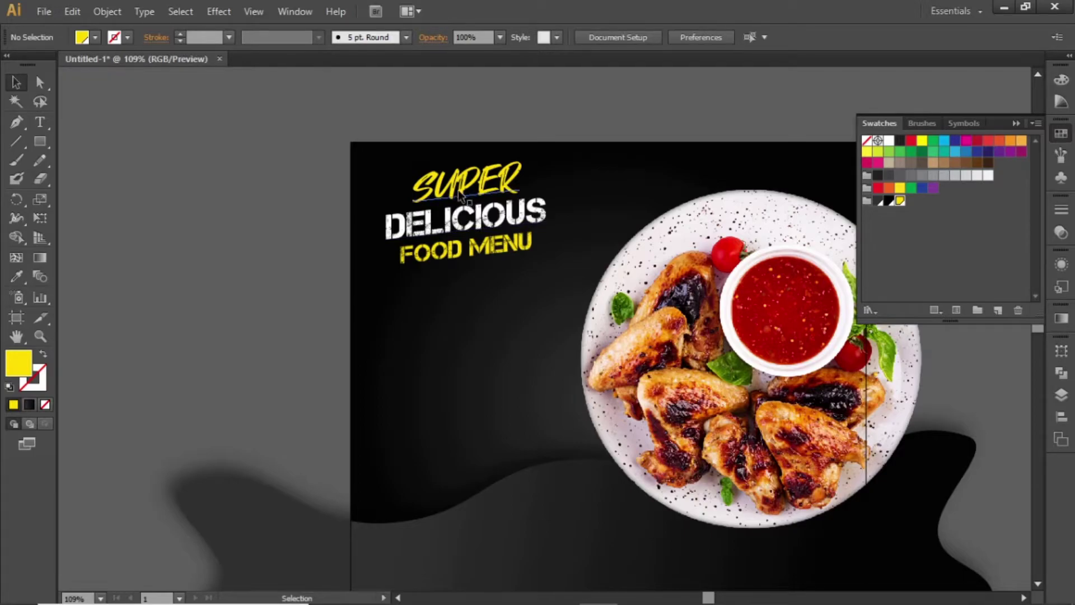
pyautogui.moveTo(461, 196); pyautogui.dragTo(428, 295)
pyautogui.click(427, 191)
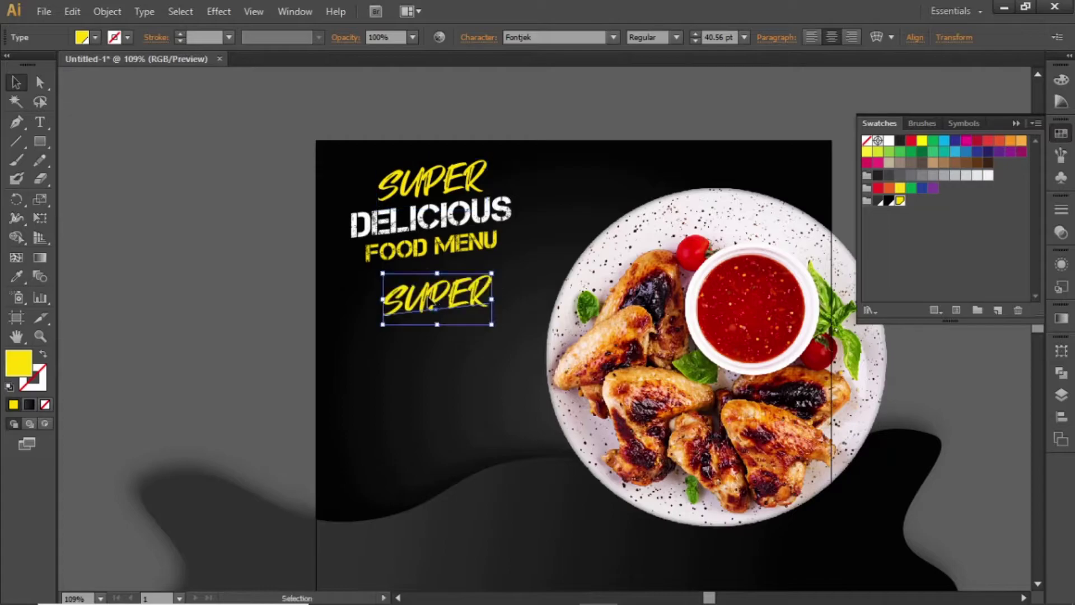
# Retype the SUPER copy as 'Free Delivery' and make it white.
pyautogui.doubleClick(429, 295)
pyautogui.doubleClick(428, 296)
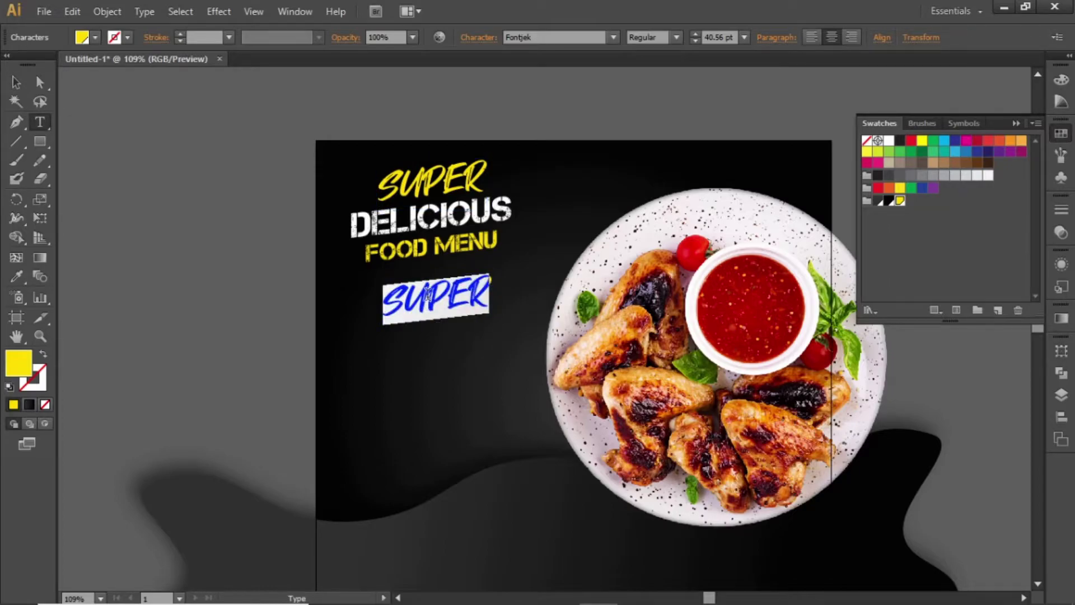
pyautogui.write('Free Deliv')
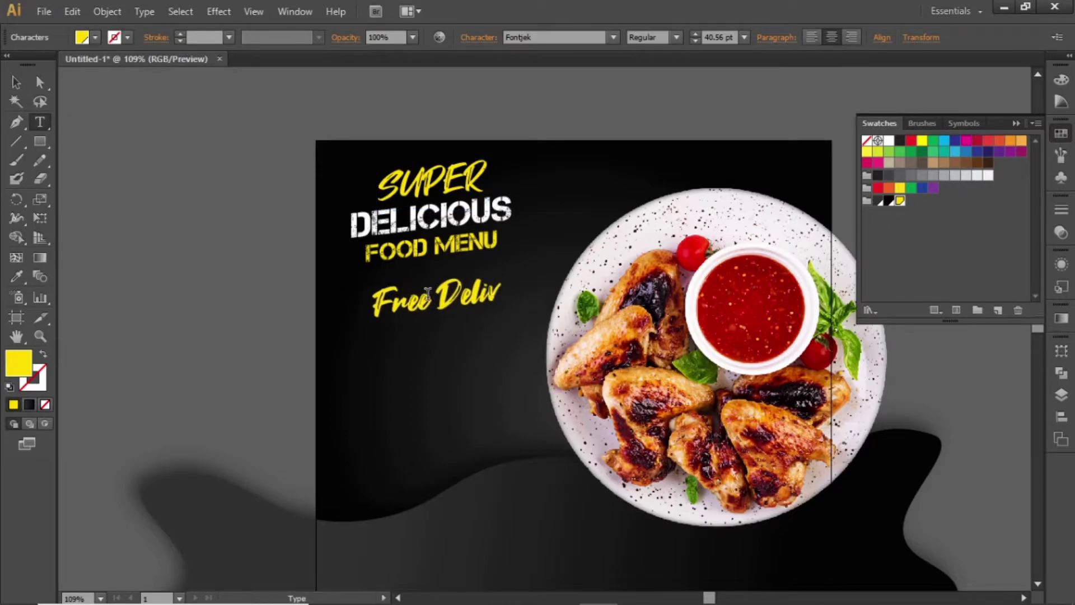
pyautogui.write('ery')
pyautogui.click(15, 83)
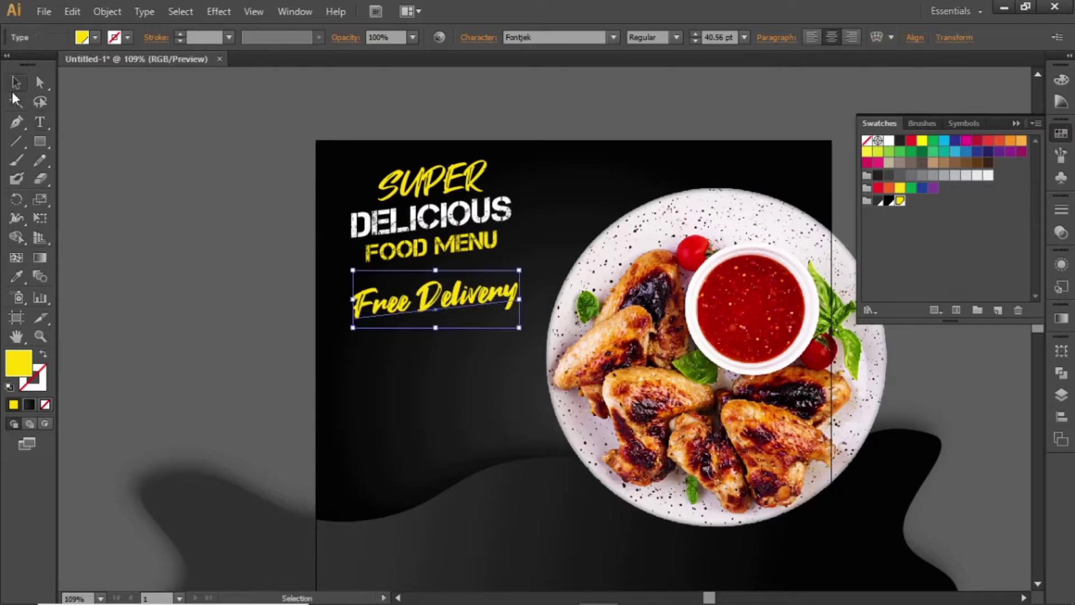
pyautogui.click(889, 144)
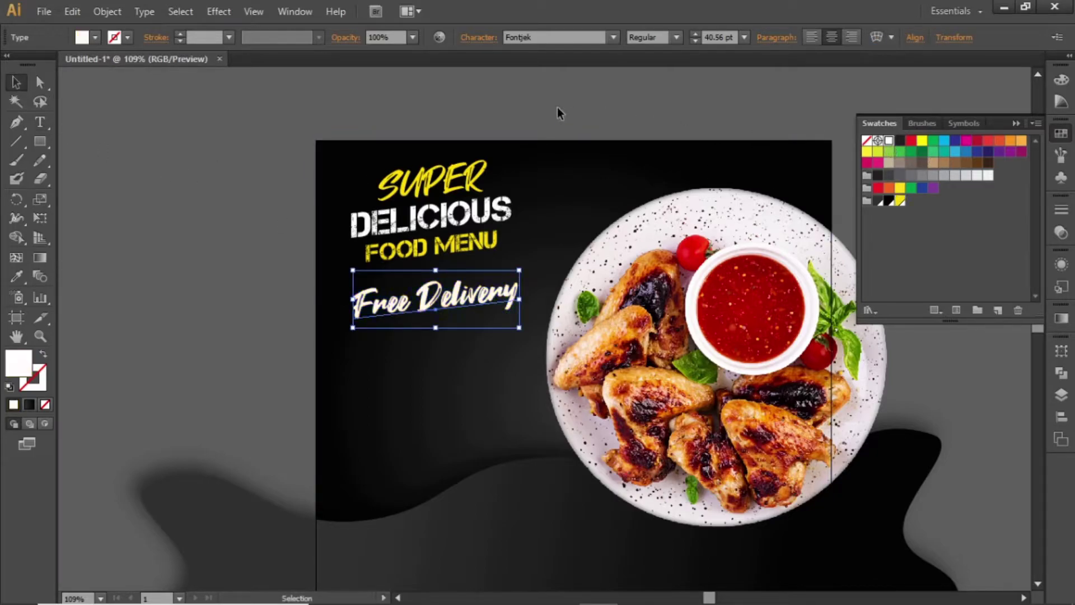
pyautogui.click(557, 106)
pyautogui.click(480, 271)
# Set the Free Delivery text to 20 pt and zoom in on the title area.
pyautogui.click(717, 37)
pyautogui.write('20')
pyautogui.press('Return')
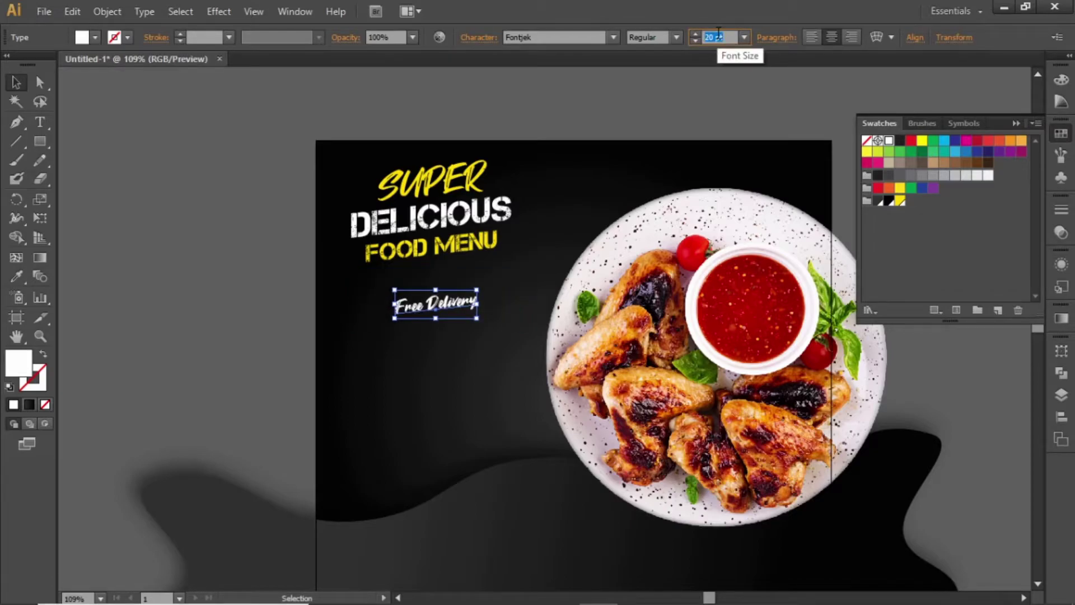
pyautogui.click(191, 223)
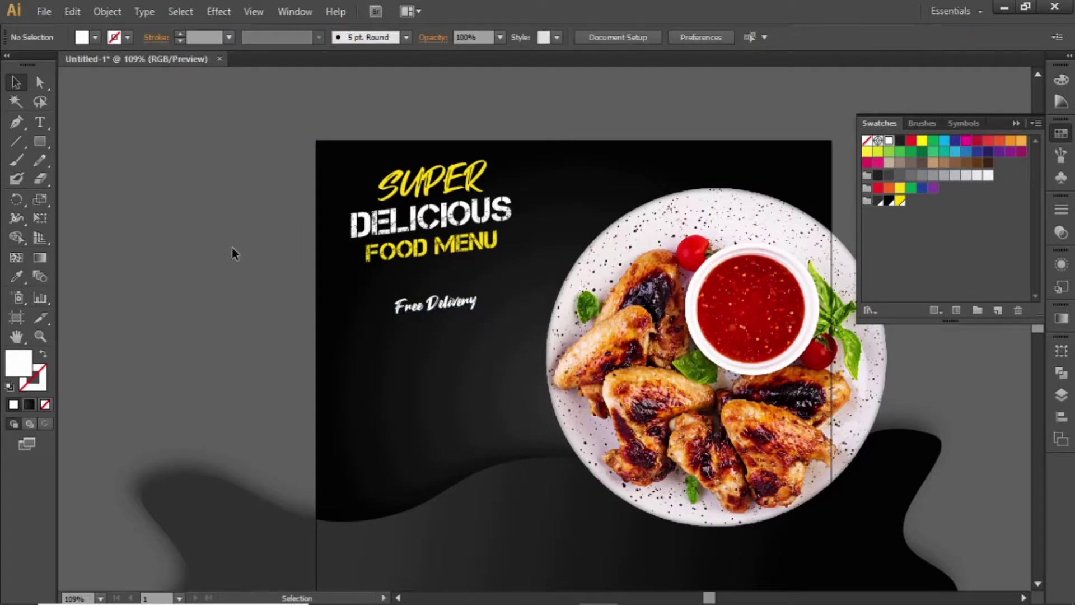
pyautogui.click(442, 311)
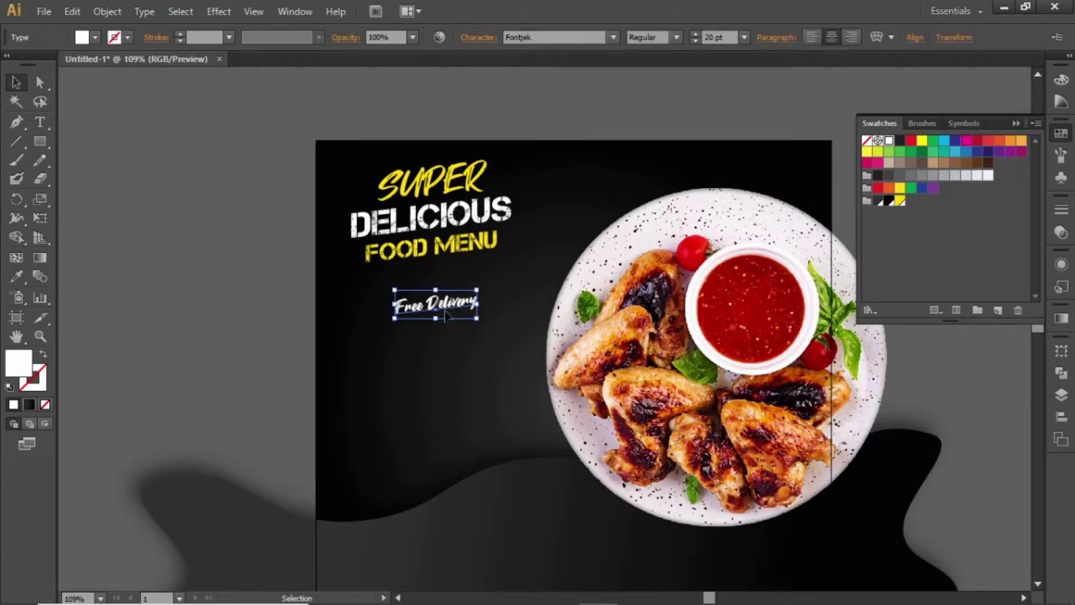
pyautogui.click(287, 265)
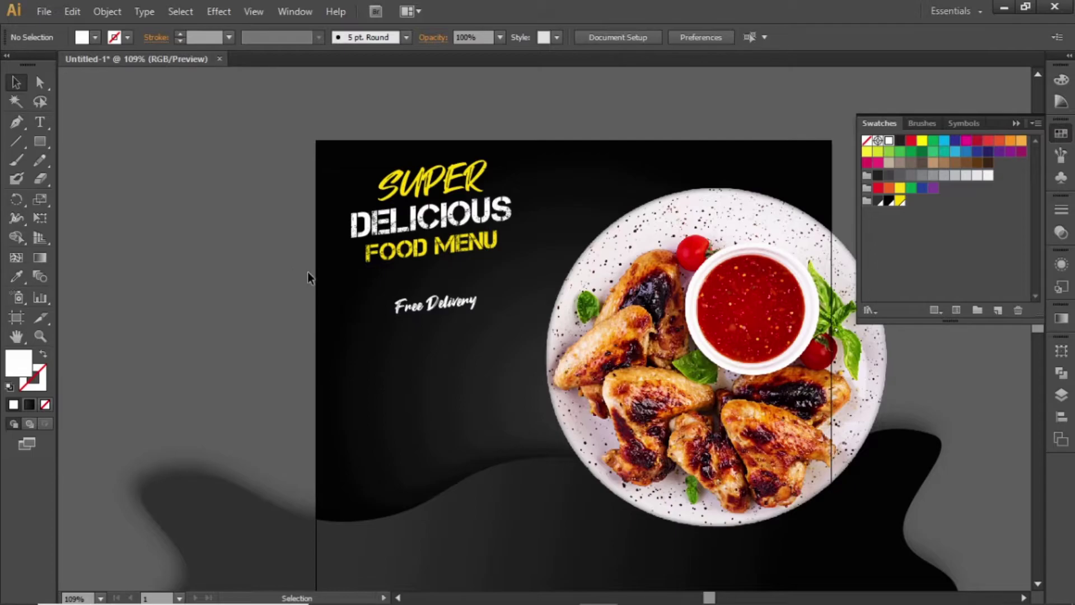
pyautogui.press('z')
pyautogui.moveTo(327, 217); pyautogui.dragTo(588, 362)
# Draw a white arc with the Pen tool as a stroke with Width Profile 1.
pyautogui.press('v')
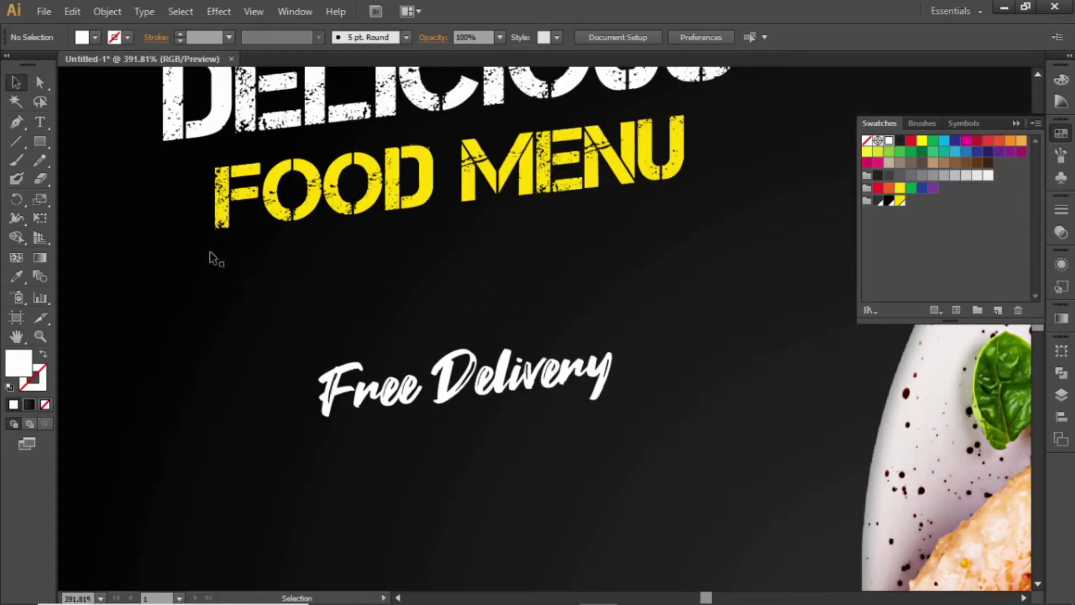
pyautogui.click(17, 122)
pyautogui.click(187, 360)
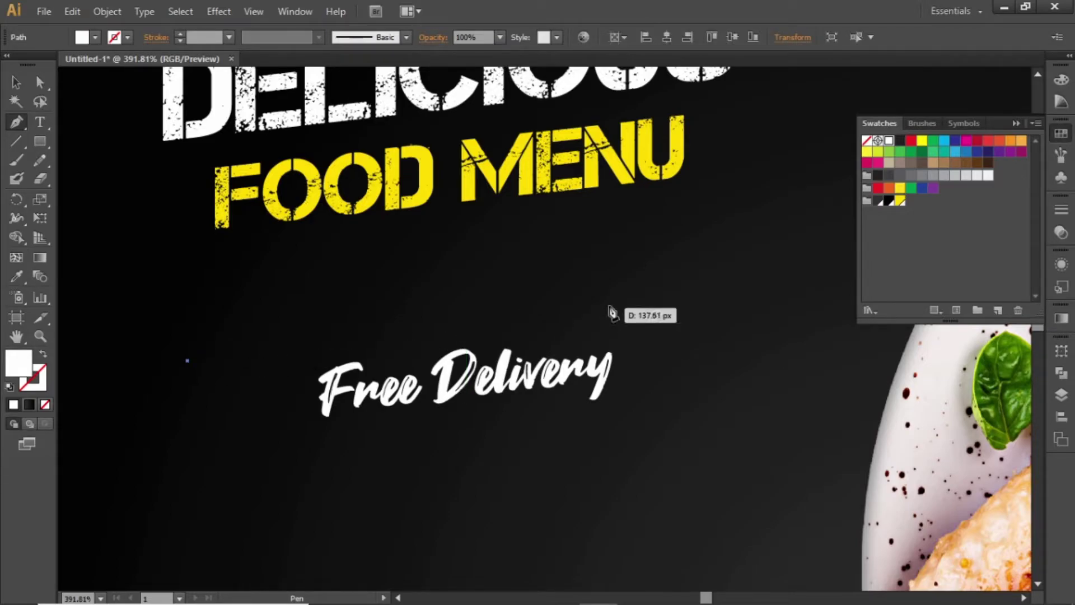
pyautogui.moveTo(609, 305); pyautogui.dragTo(840, 340)
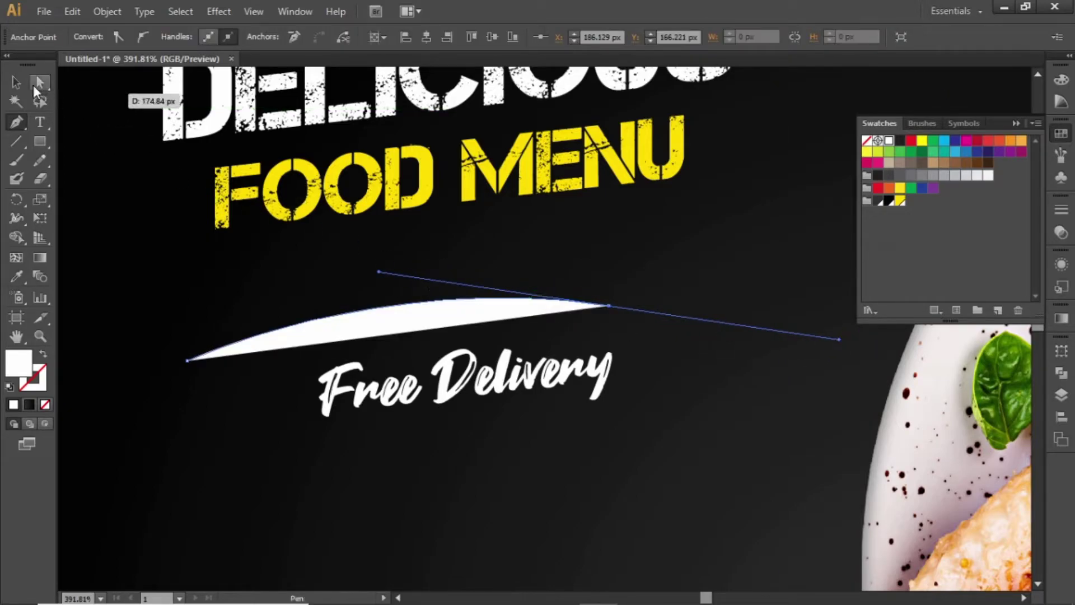
pyautogui.click(16, 82)
pyautogui.click(149, 271)
pyautogui.click(364, 318)
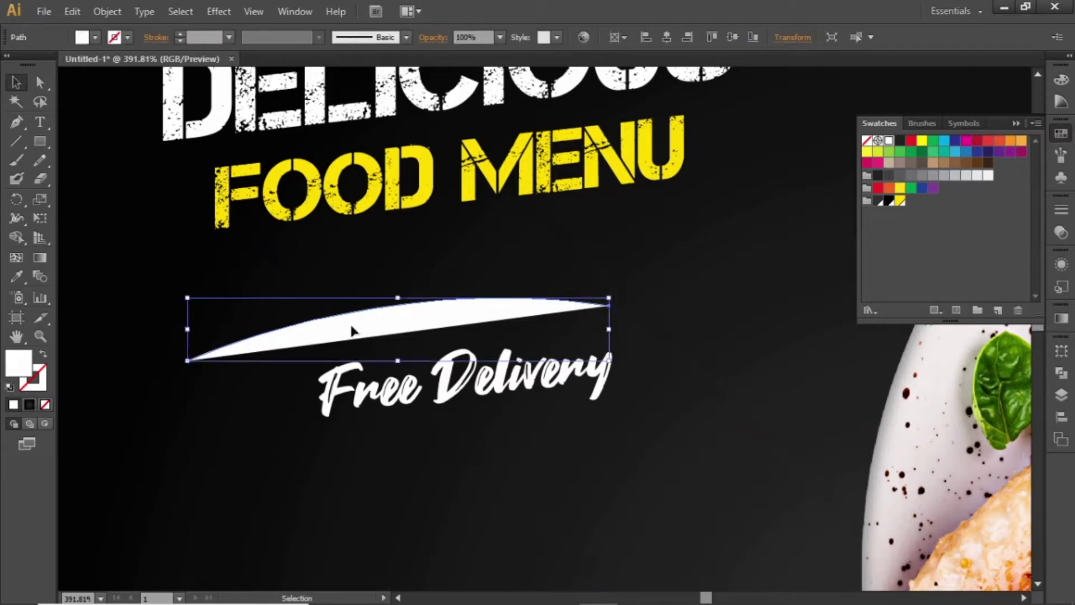
pyautogui.click(43, 356)
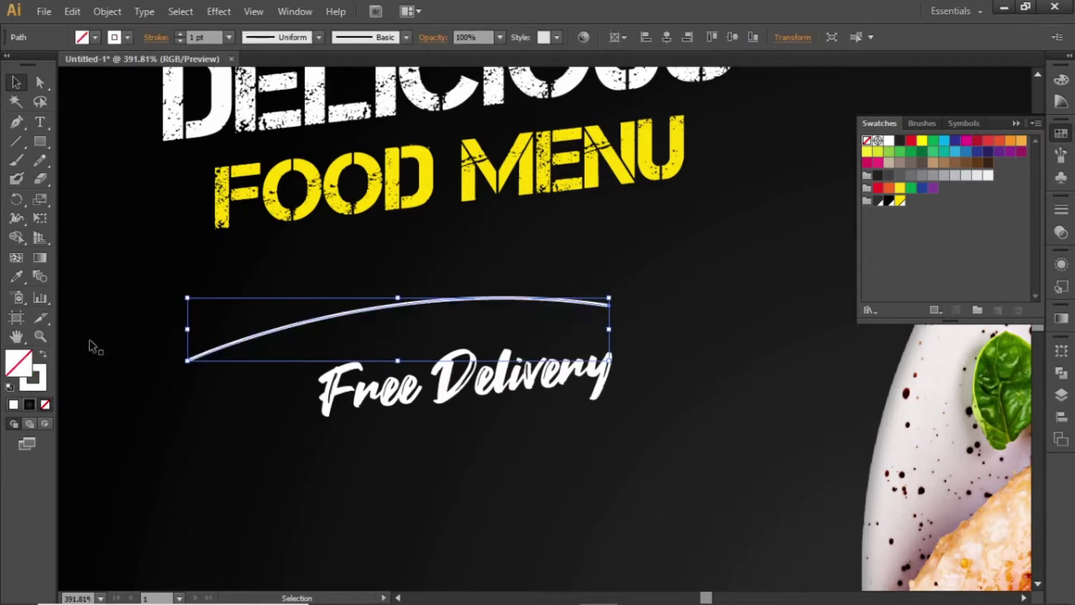
pyautogui.click(319, 37)
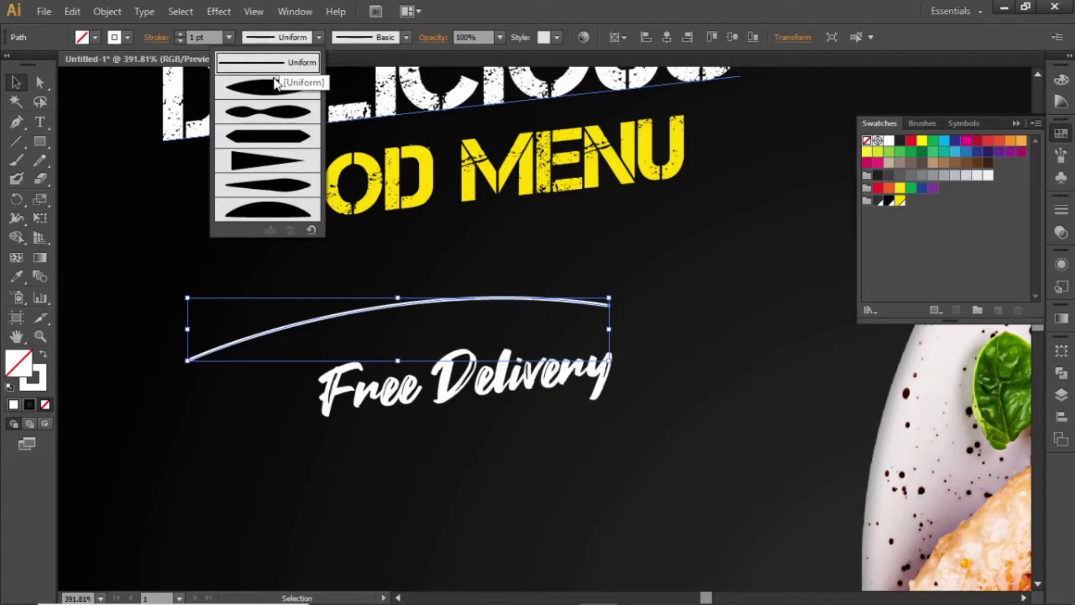
pyautogui.click(273, 94)
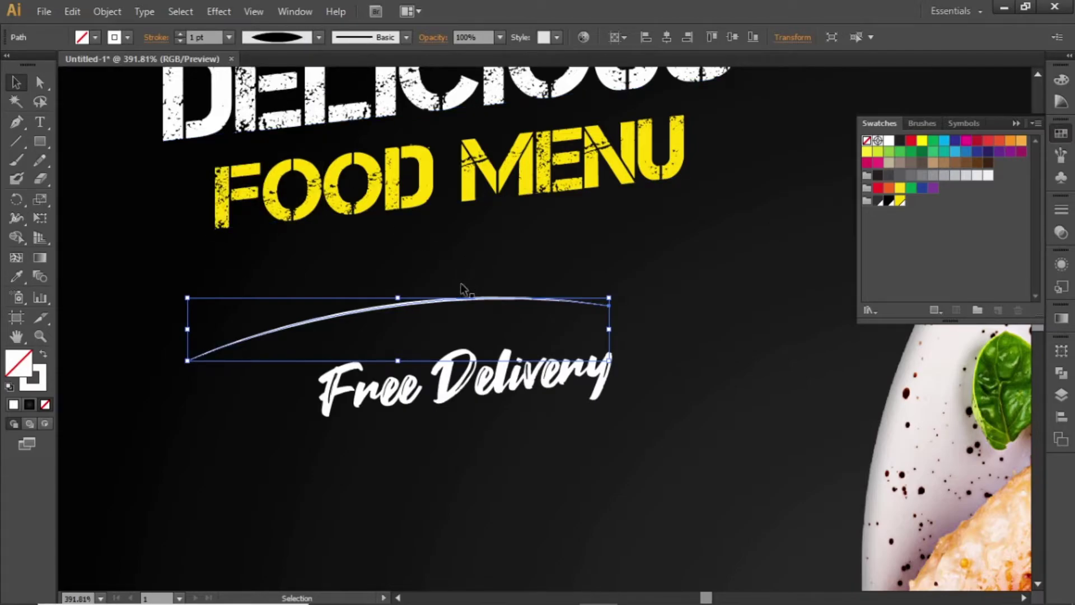
# Move the arc just below FOOD MENU and raise Free Delivery beneath it, then fit the artboard.
pyautogui.moveTo(445, 305); pyautogui.dragTo(512, 242)
pyautogui.moveTo(506, 371); pyautogui.dragTo(525, 319)
pyautogui.hotkey('ctrl', 'shift', 'a')
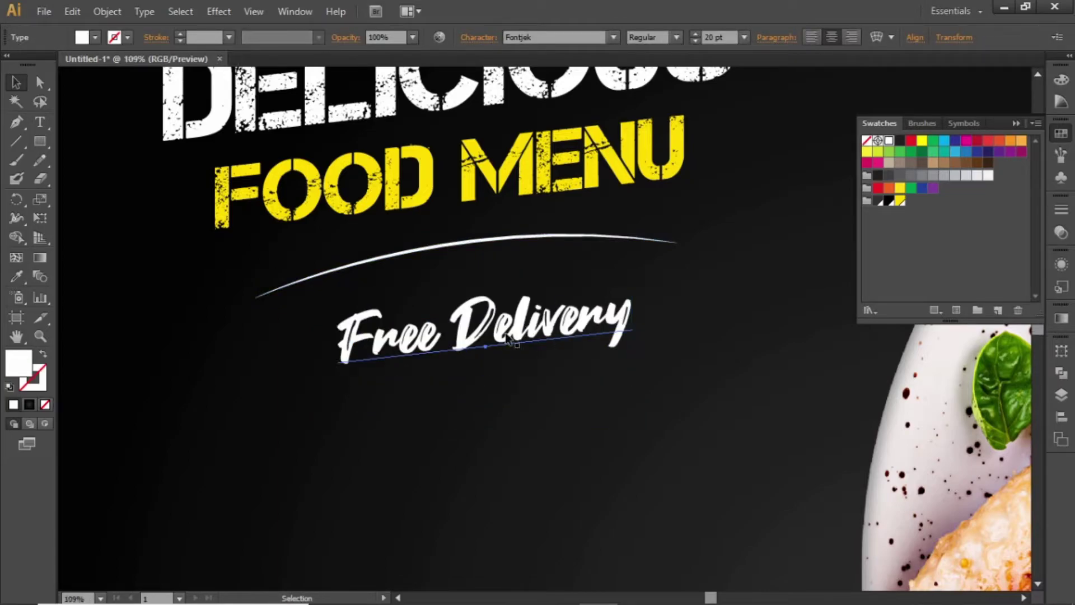
pyautogui.hotkey('ctrl', '0')
pyautogui.moveTo(377, 203); pyautogui.dragTo(386, 238)
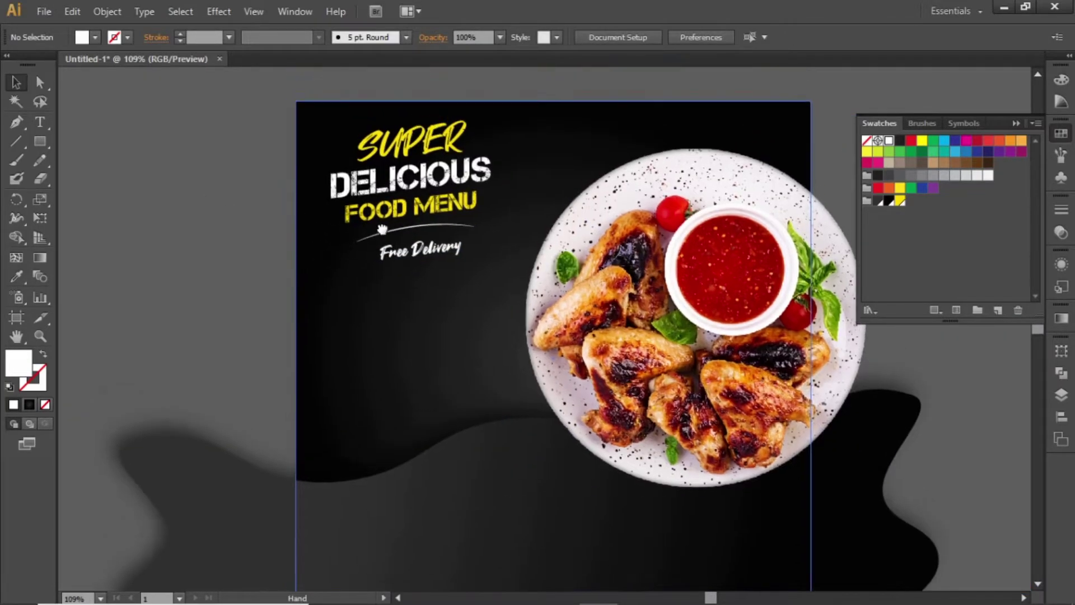
pyautogui.click(415, 236)
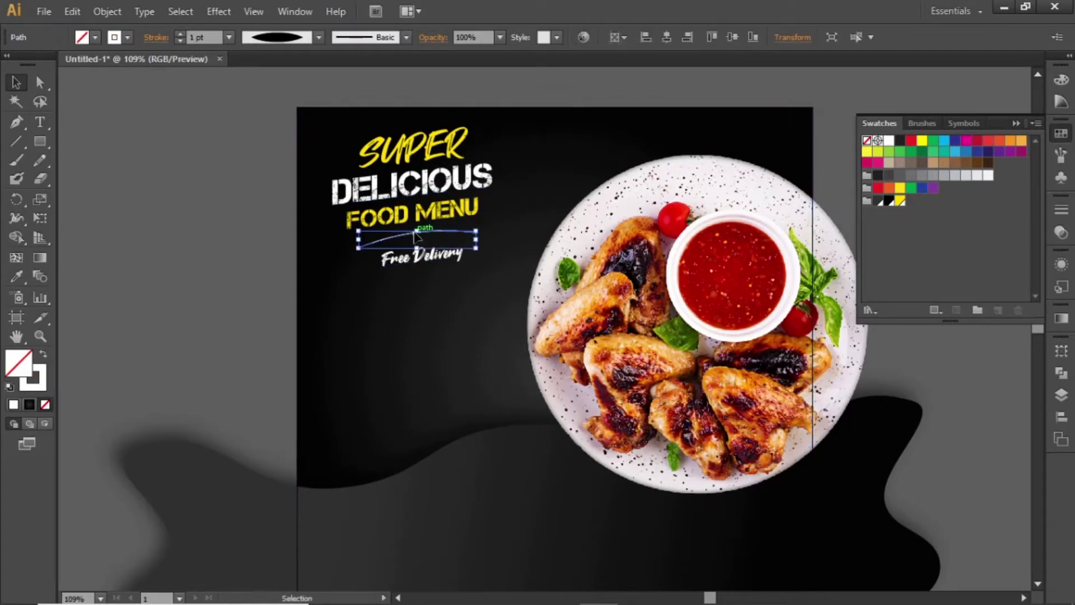
pyautogui.click(194, 181)
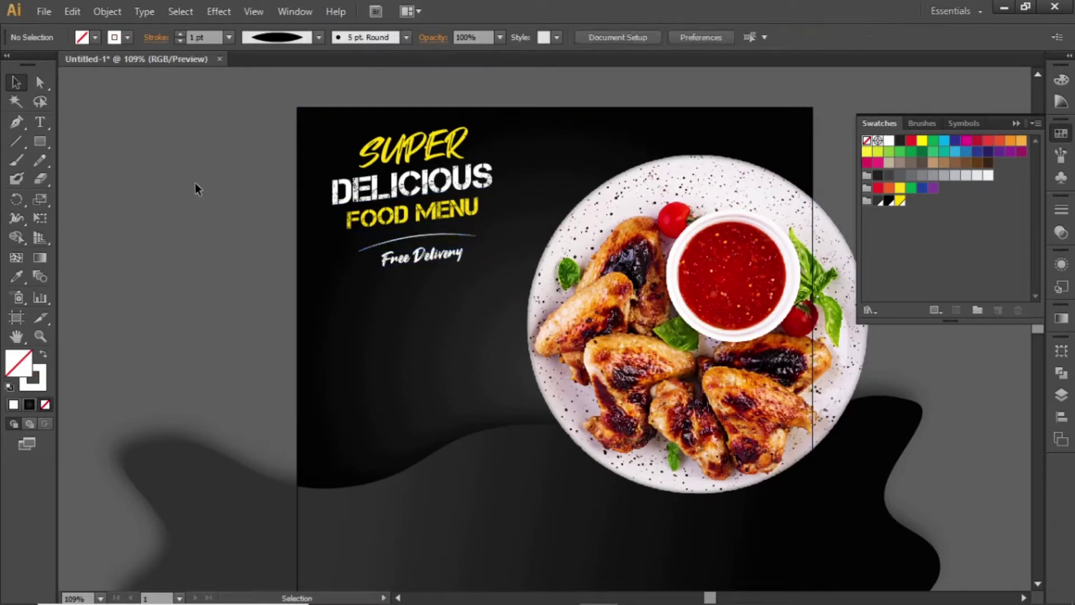
# Copy Free Delivery lower down and retype it as 'Delicious'.
pyautogui.click(411, 263)
pyautogui.moveTo(415, 262); pyautogui.dragTo(450, 354)
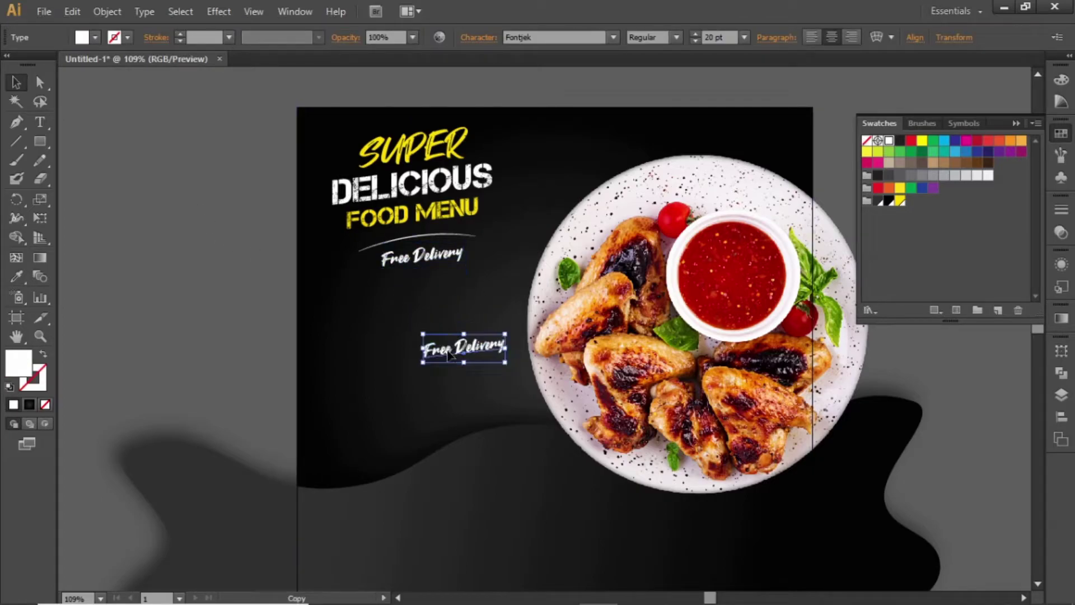
pyautogui.doubleClick(458, 354)
pyautogui.hotkey('ctrl', 'a')
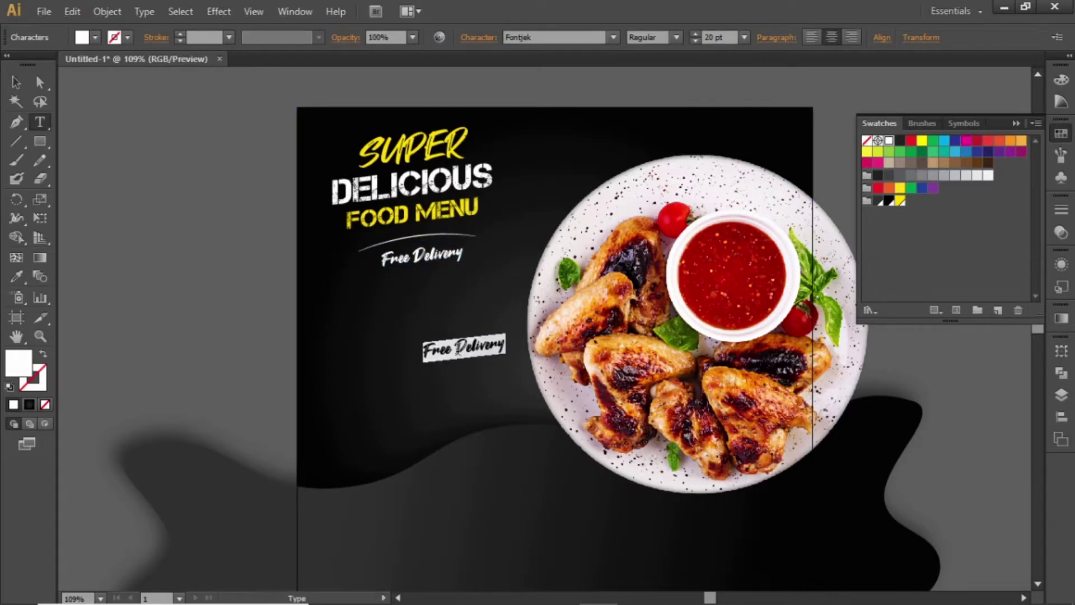
pyautogui.write('Delicious')
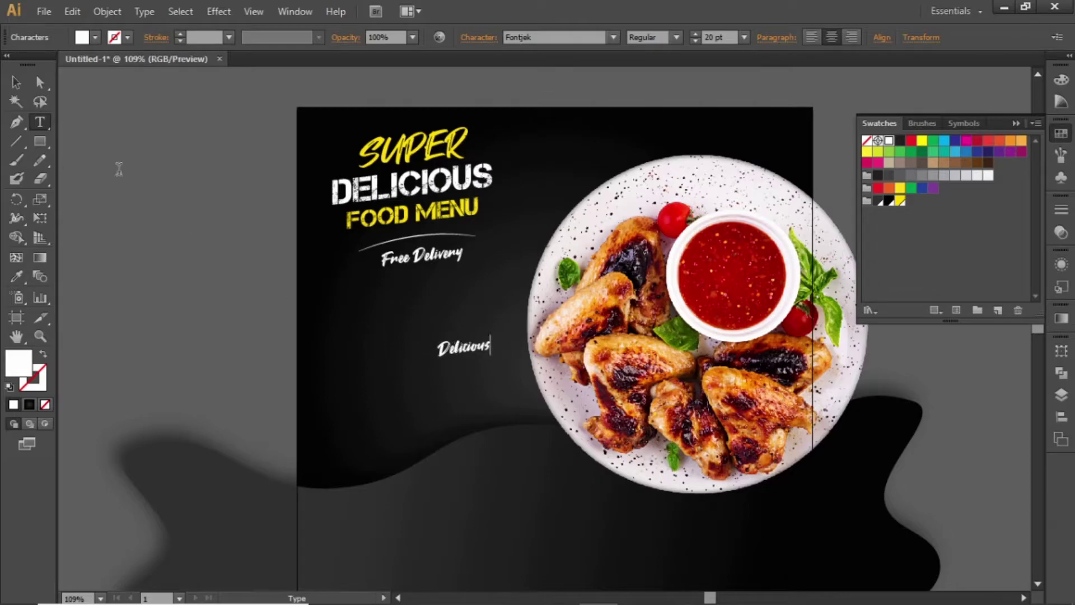
pyautogui.click(16, 83)
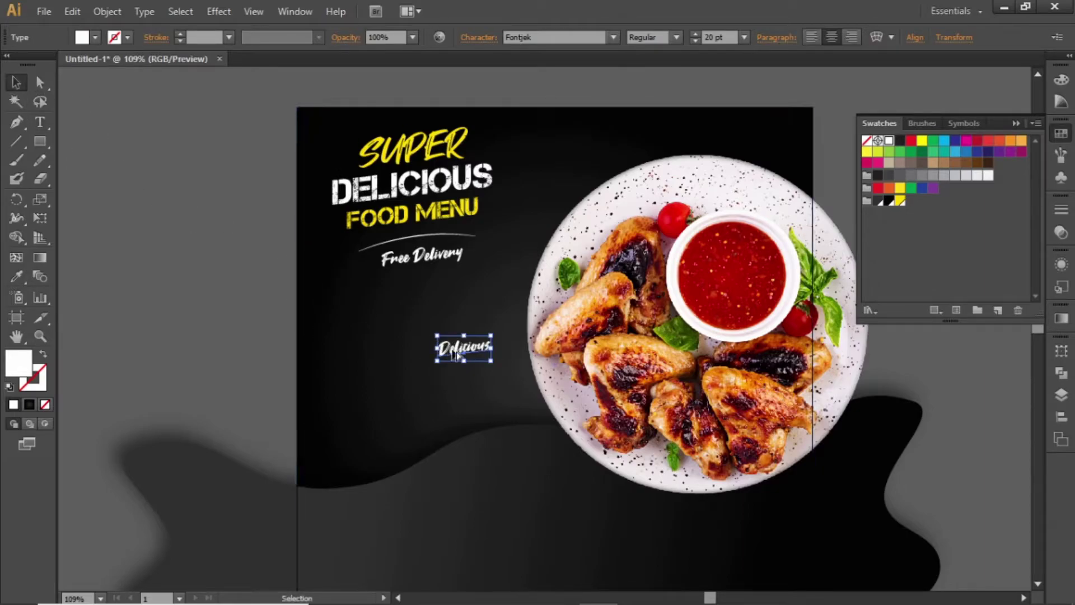
# Duplicate Delicious below itself and retype the copy as 'Spicy'.
pyautogui.moveTo(458, 355); pyautogui.dragTo(463, 398)
pyautogui.doubleClick(459, 394)
pyautogui.hotkey('ctrl', 'a')
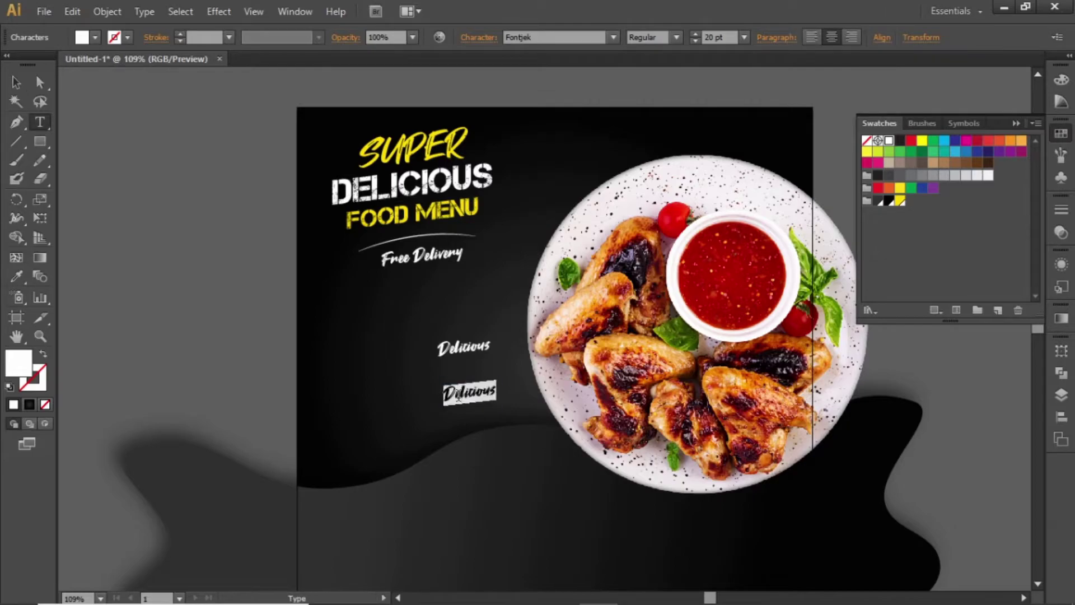
pyautogui.write('Spicy')
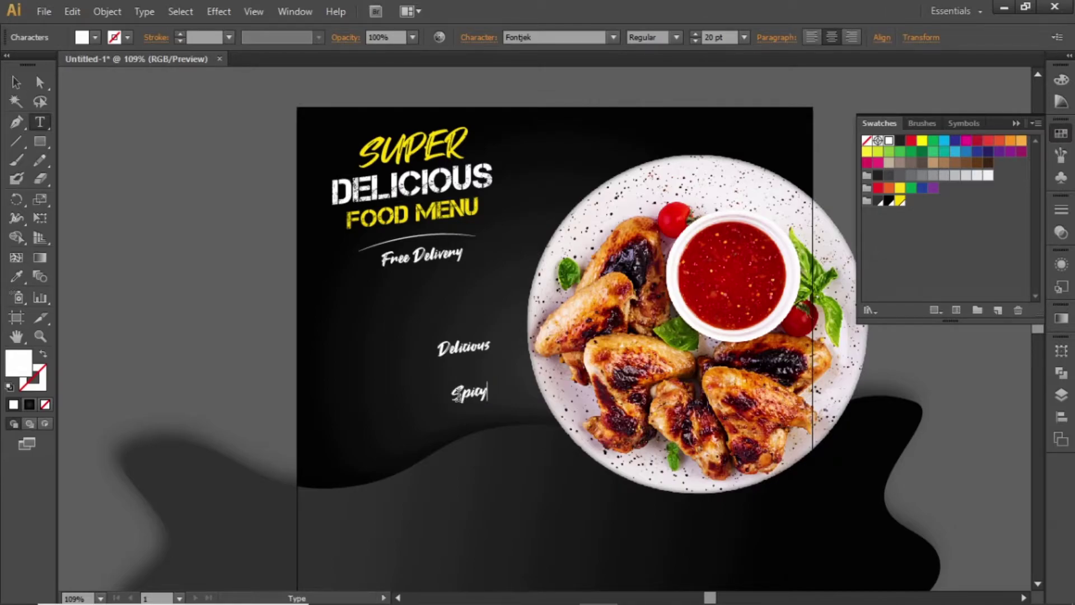
pyautogui.click(15, 82)
pyautogui.click(469, 395)
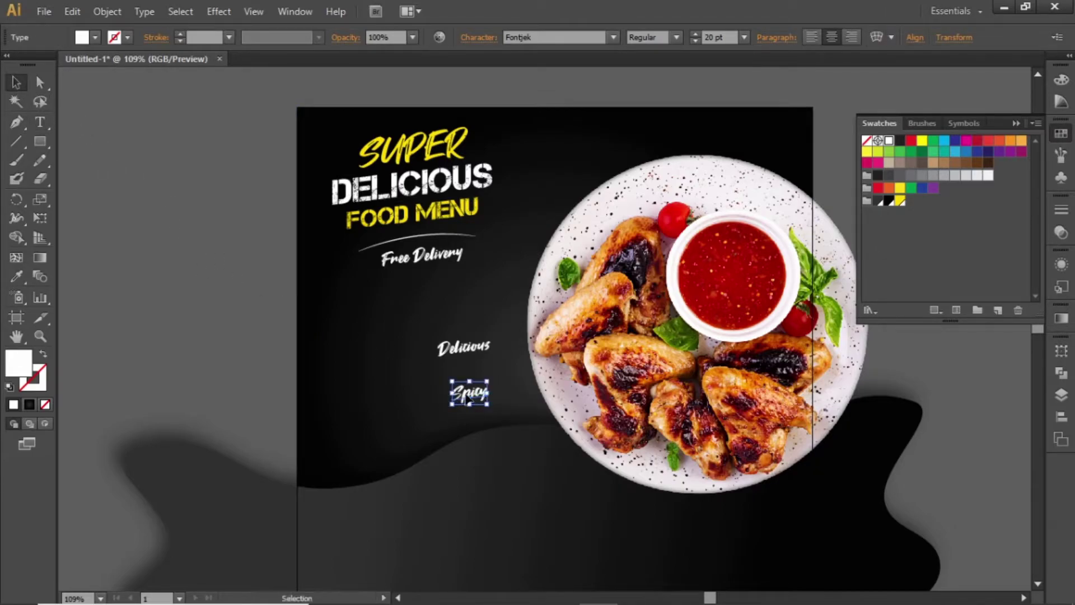
# Add a 'Fresh' copy below Spicy and nudge Spicy and Fresh into a diagonal.
pyautogui.moveTo(470, 400); pyautogui.dragTo(505, 481)
pyautogui.doubleClick(499, 456)
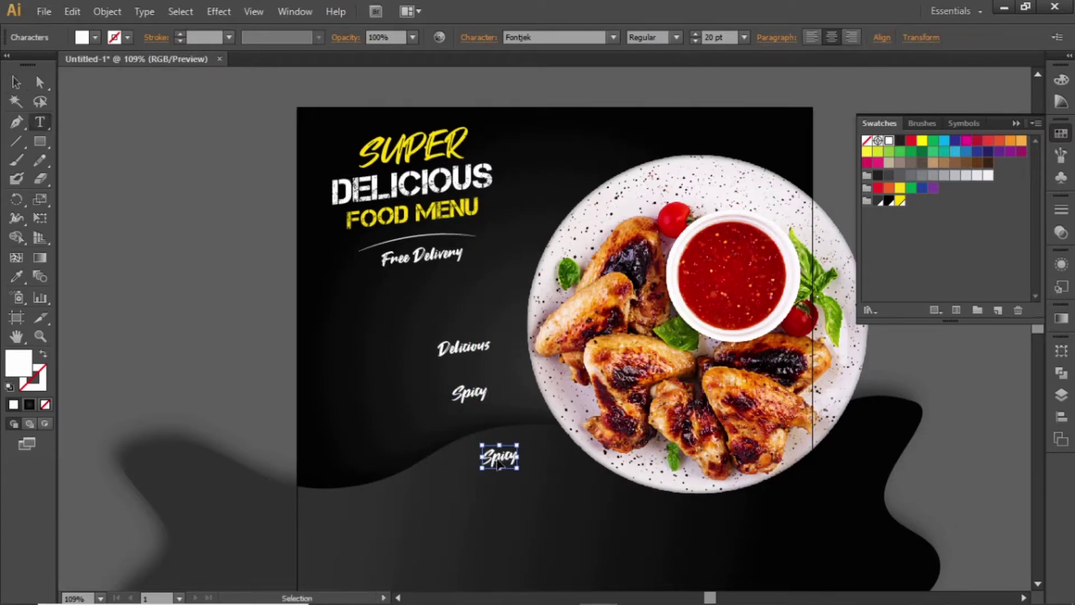
pyautogui.hotkey('ctrl', 'a')
pyautogui.write('Fresh')
pyautogui.press('Escape')
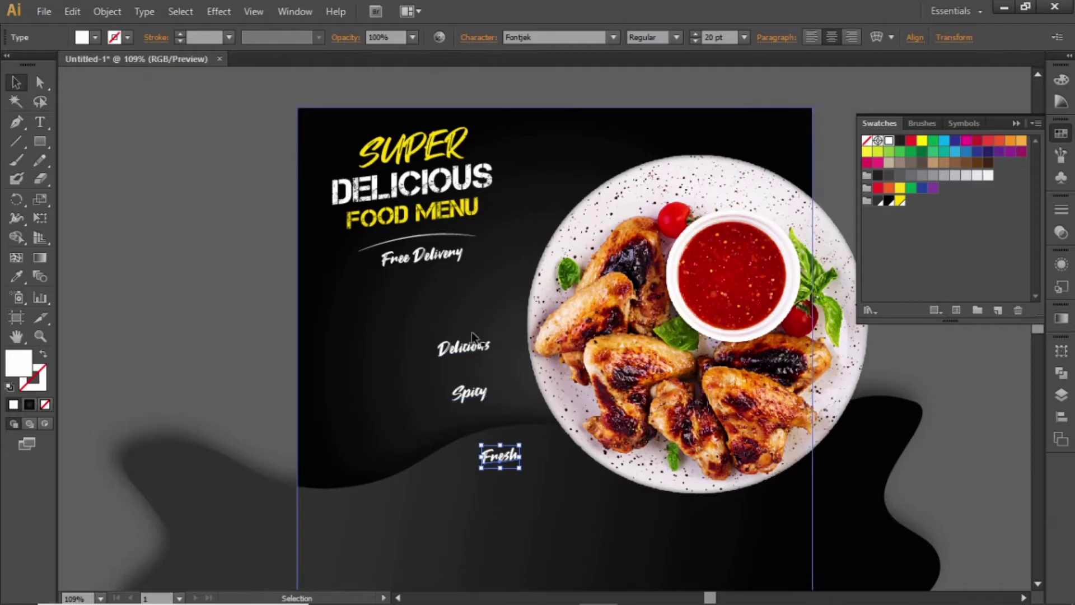
pyautogui.click(473, 349)
pyautogui.moveTo(481, 401); pyautogui.dragTo(492, 405)
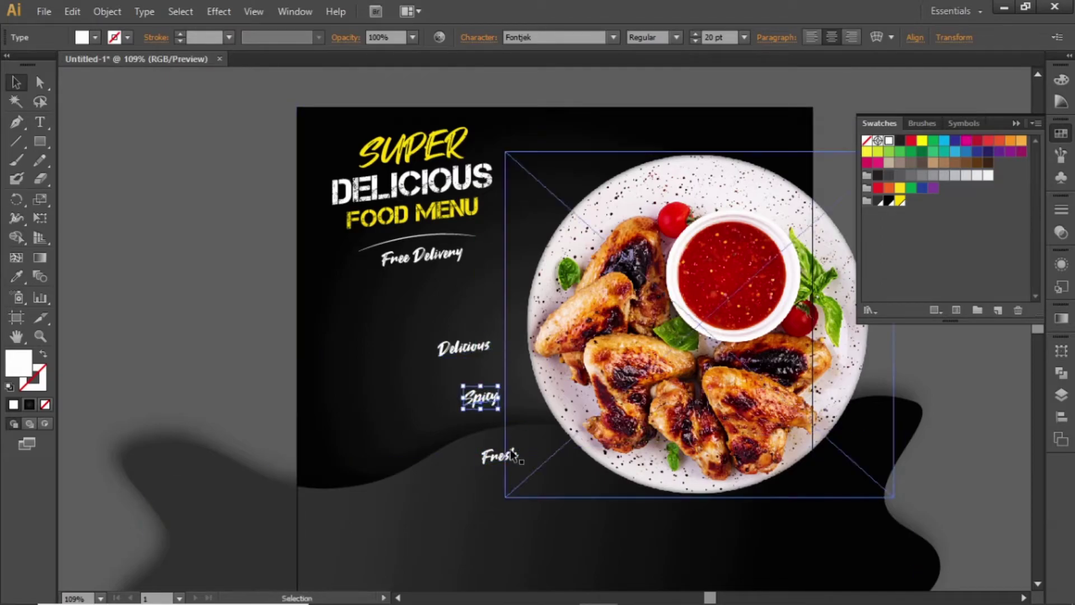
pyautogui.moveTo(510, 451); pyautogui.dragTo(542, 458)
pyautogui.click(285, 331)
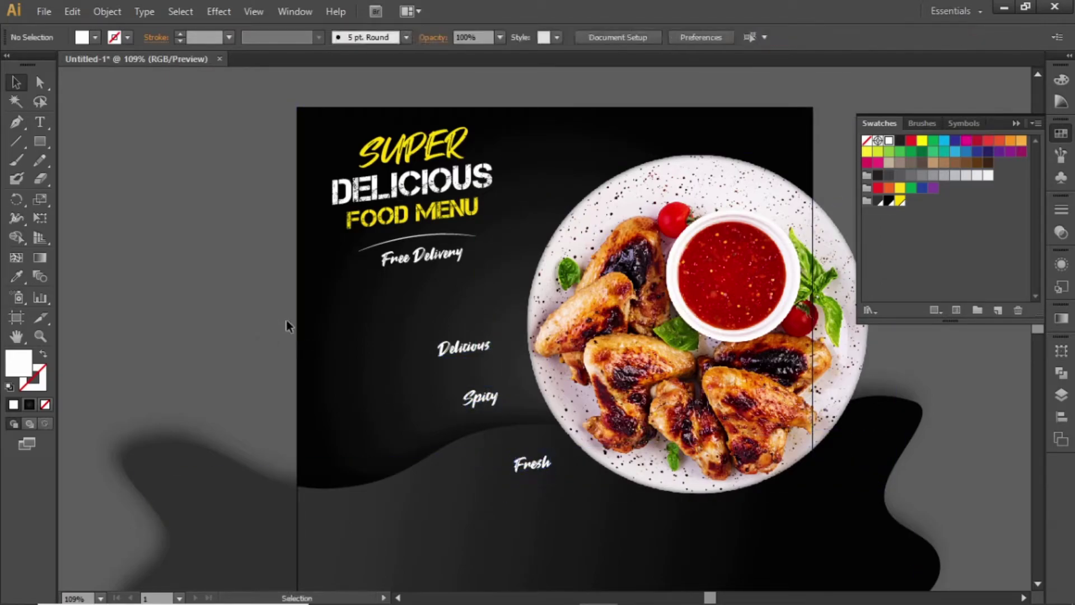
# Draw a curved arc above Delicious with the Pen tool and give it a yellow stroke.
pyautogui.press('z')
pyautogui.moveTo(379, 274); pyautogui.dragTo(615, 454)
pyautogui.press('v')
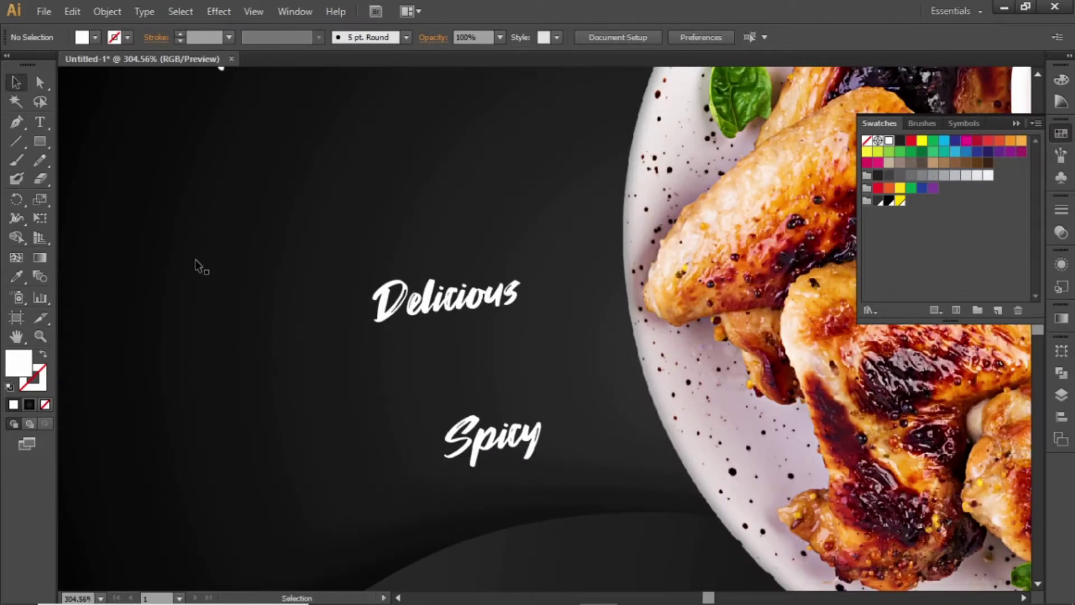
pyautogui.click(20, 121)
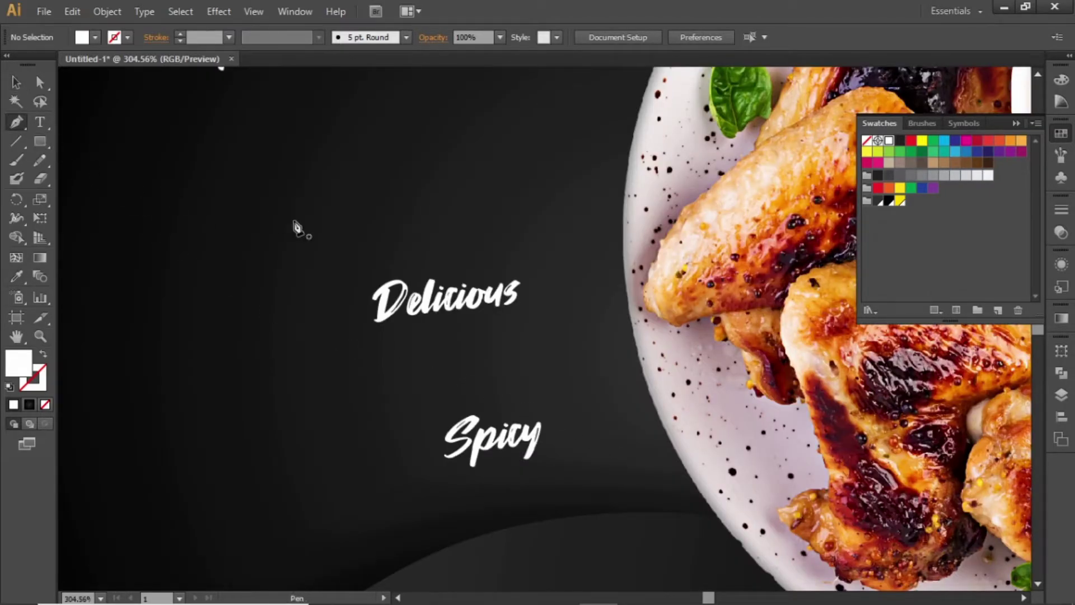
pyautogui.click(390, 242)
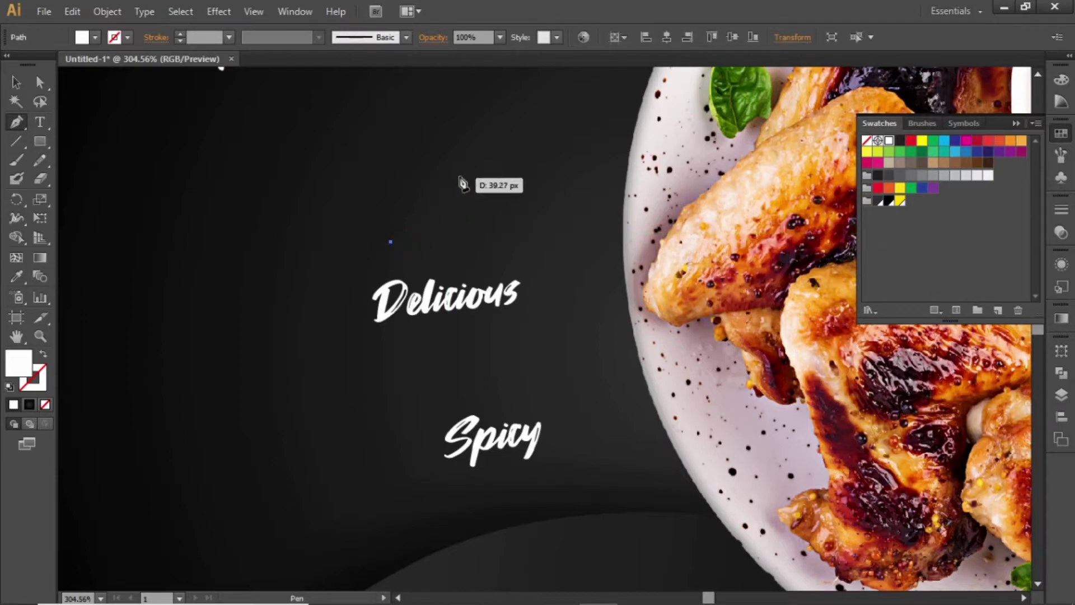
pyautogui.moveTo(459, 177); pyautogui.dragTo(519, 170)
pyautogui.press('v')
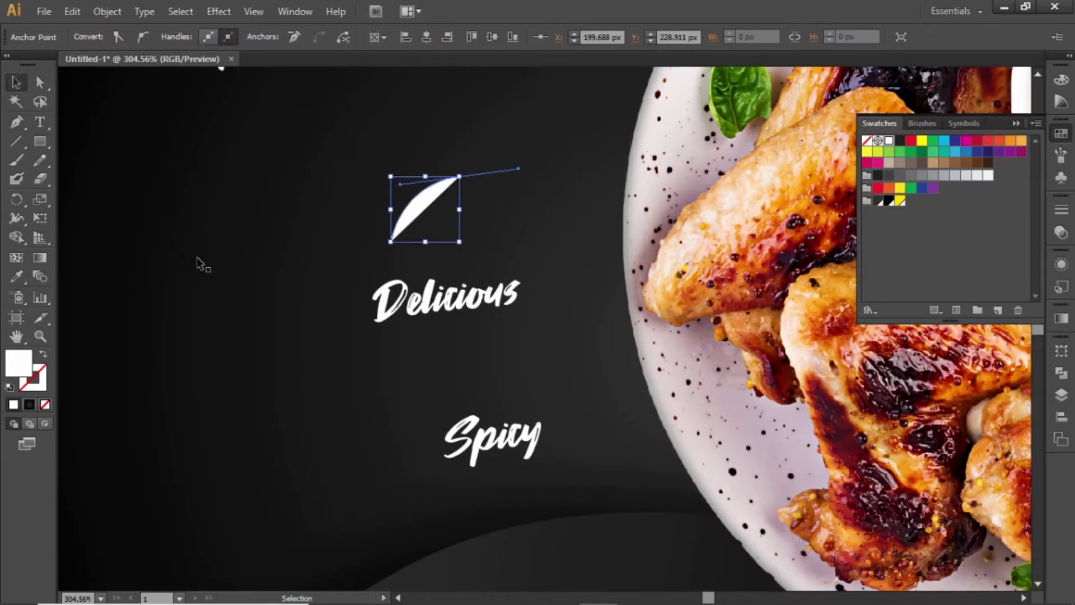
pyautogui.click(197, 263)
pyautogui.click(424, 206)
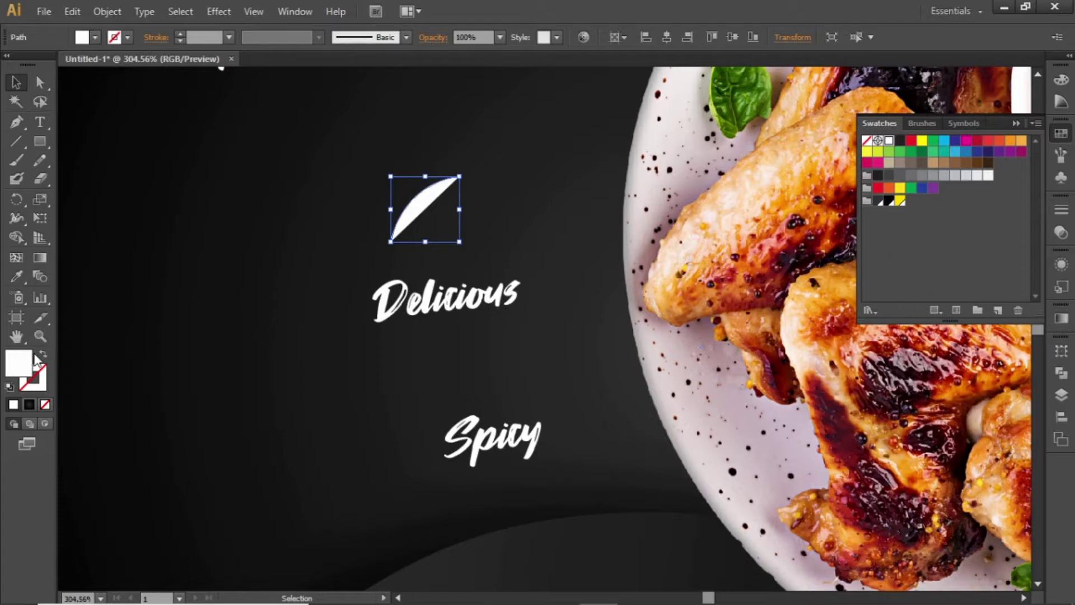
pyautogui.click(899, 202)
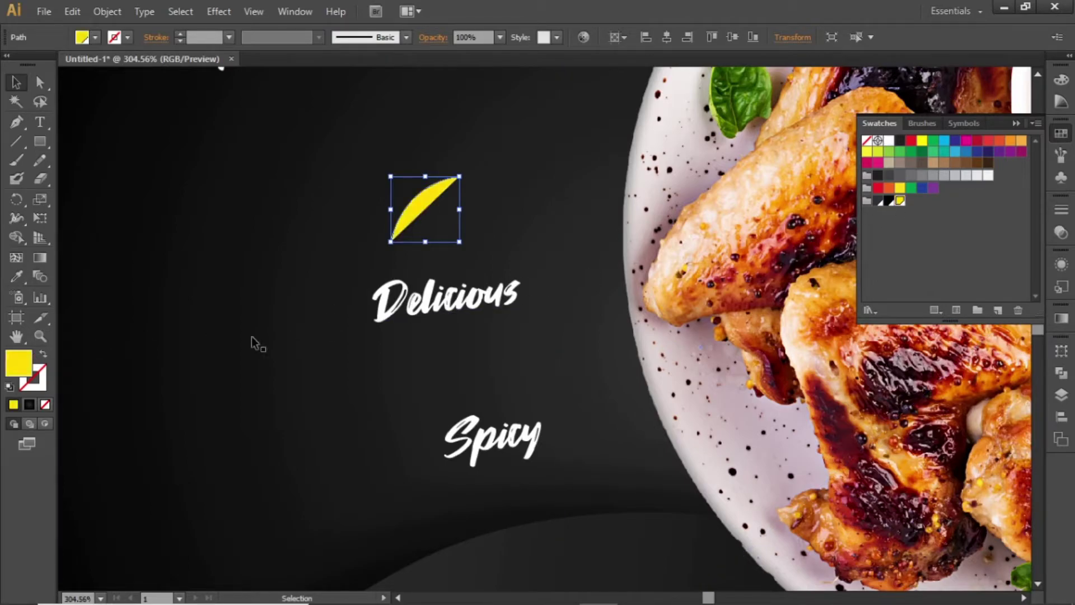
pyautogui.click(43, 357)
pyautogui.click(208, 244)
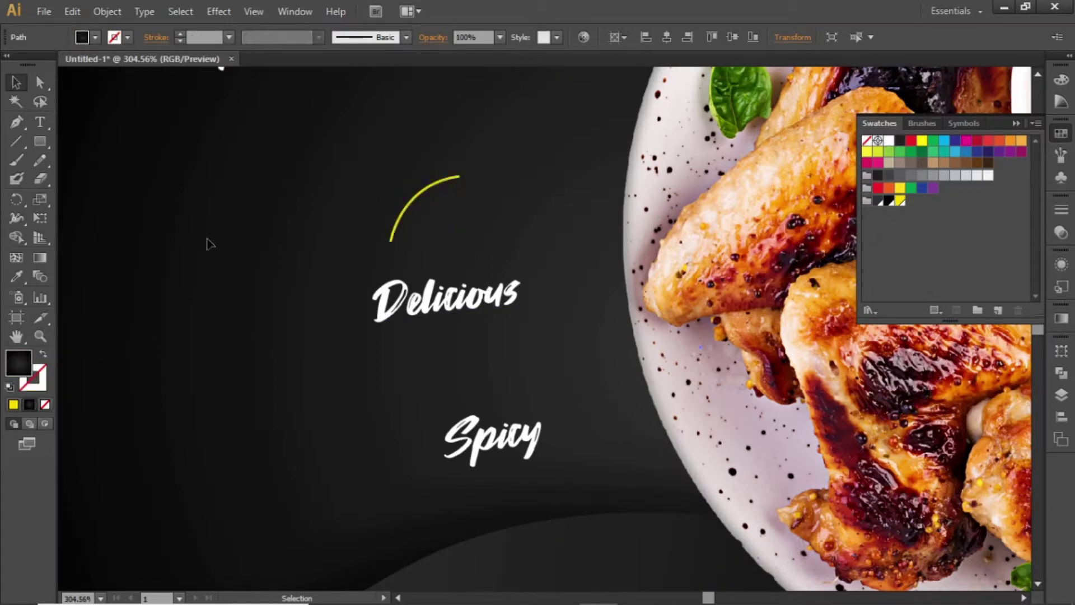
# Draw a yellow-stroked arrowhead and position it on the arc's upper tip.
pyautogui.click(17, 122)
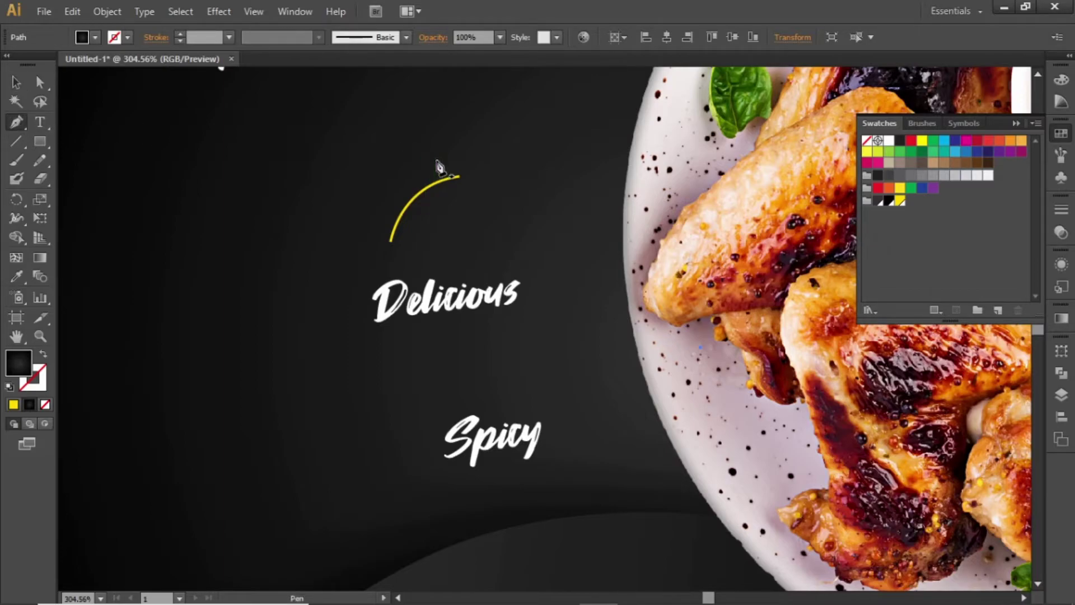
pyautogui.moveTo(459, 176); pyautogui.dragTo(452, 199)
pyautogui.click(16, 82)
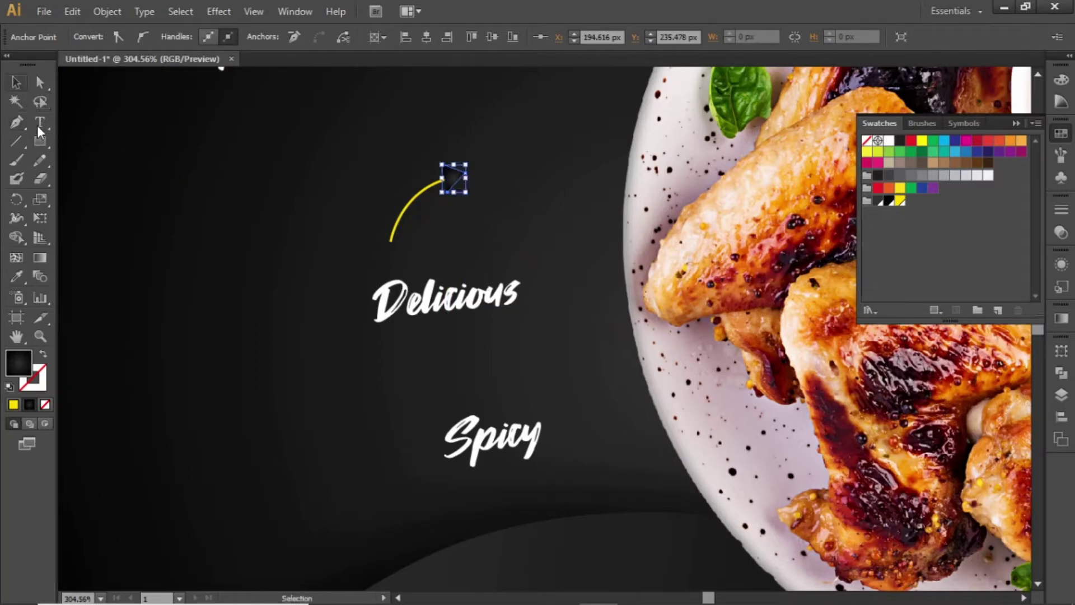
pyautogui.click(900, 201)
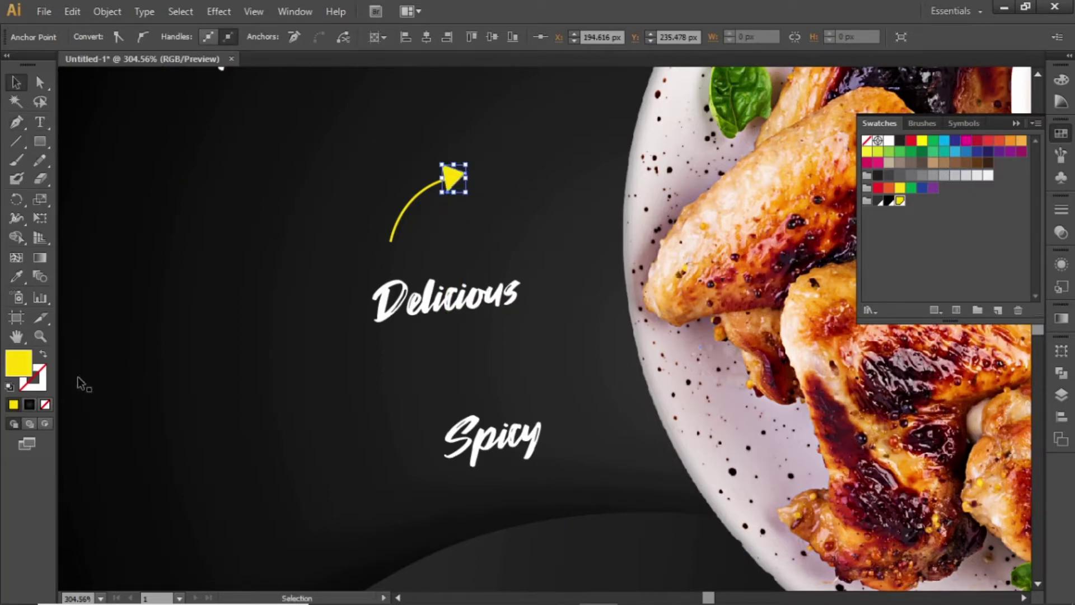
pyautogui.click(45, 355)
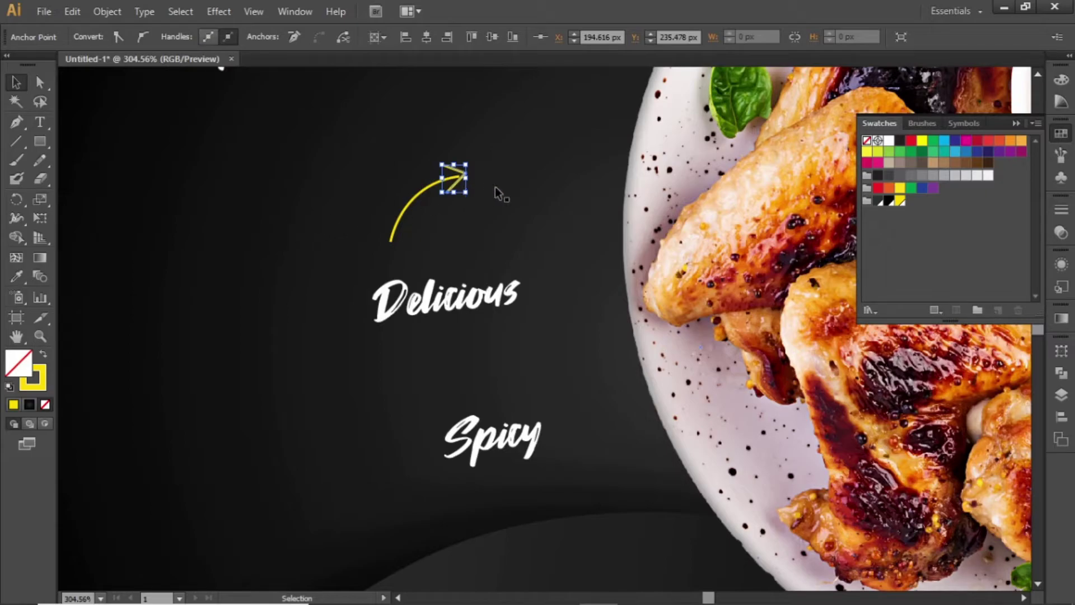
pyautogui.click(495, 190)
pyautogui.moveTo(465, 177); pyautogui.dragTo(458, 176)
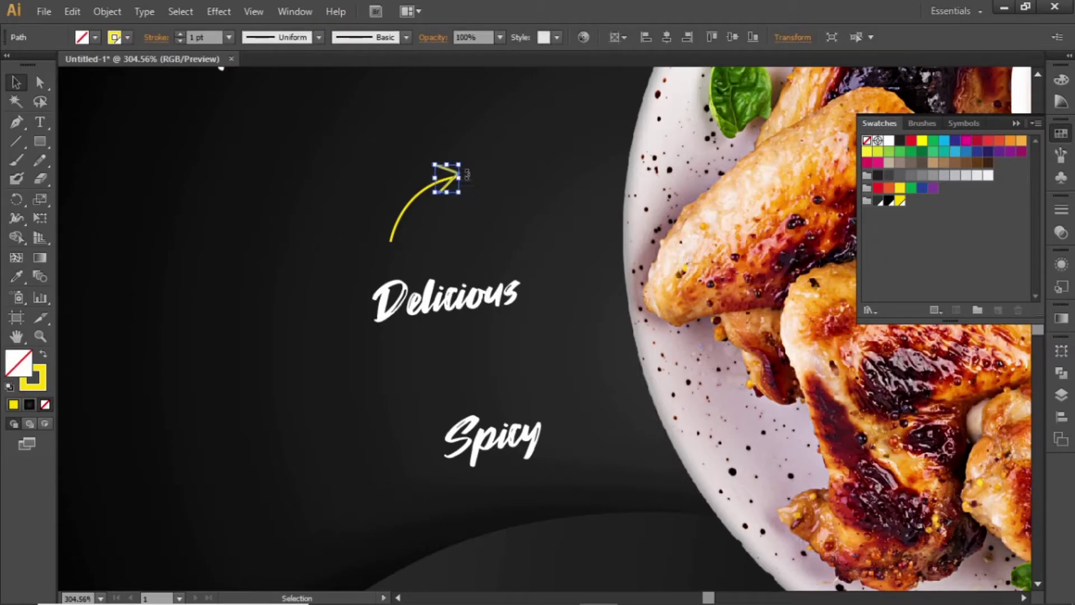
pyautogui.click(479, 172)
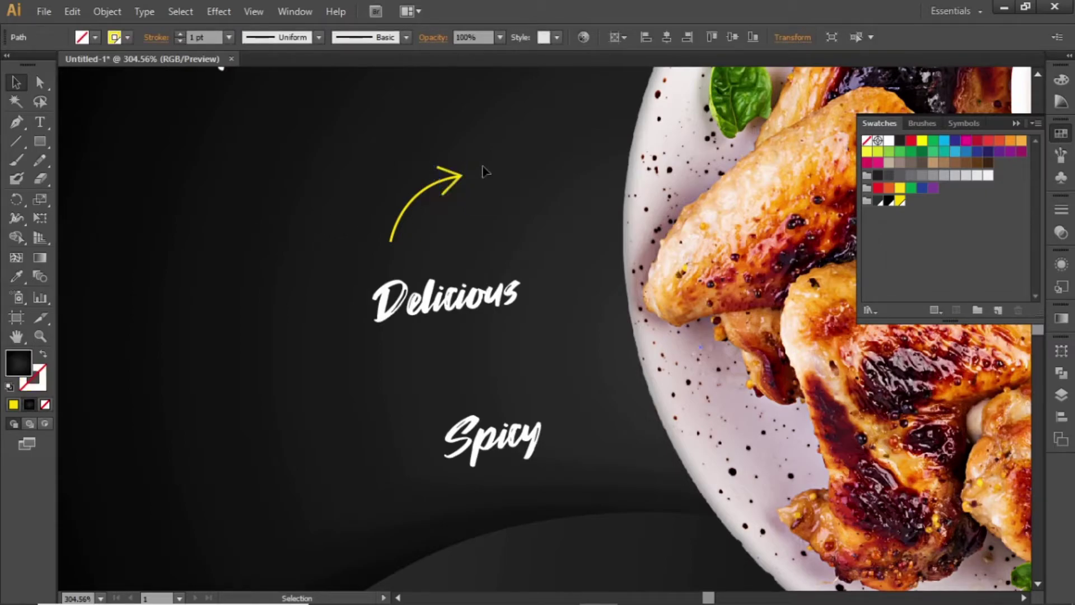
# Give the arc and arrowhead a 2 pt lens-profile stroke and group them.
pyautogui.click(449, 170)
pyautogui.keyDown('shift'); pyautogui.click(412, 200); pyautogui.keyUp('shift')
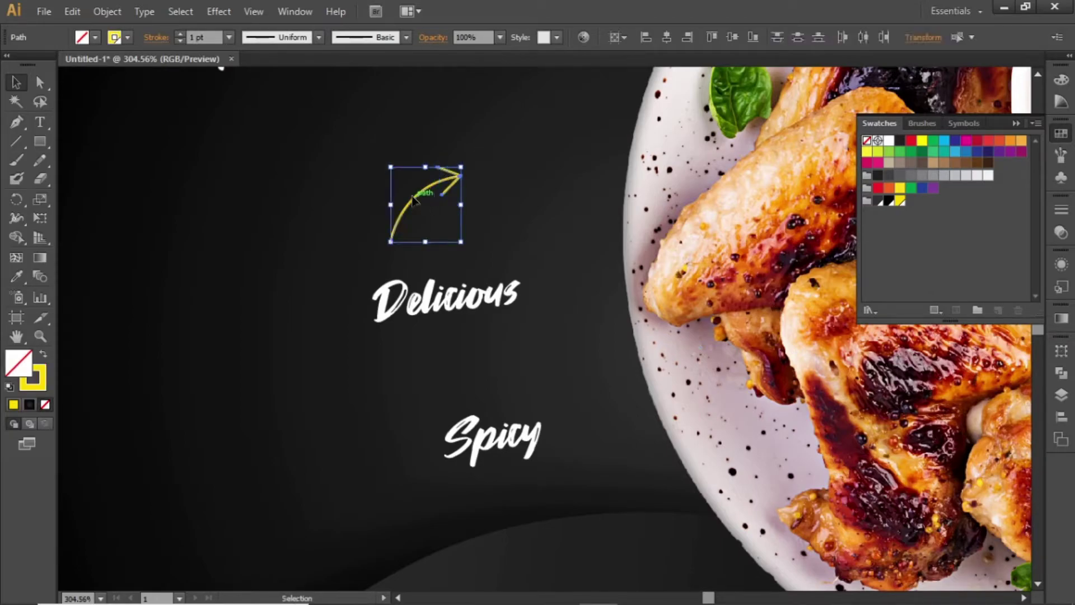
pyautogui.click(213, 38)
pyautogui.write('2')
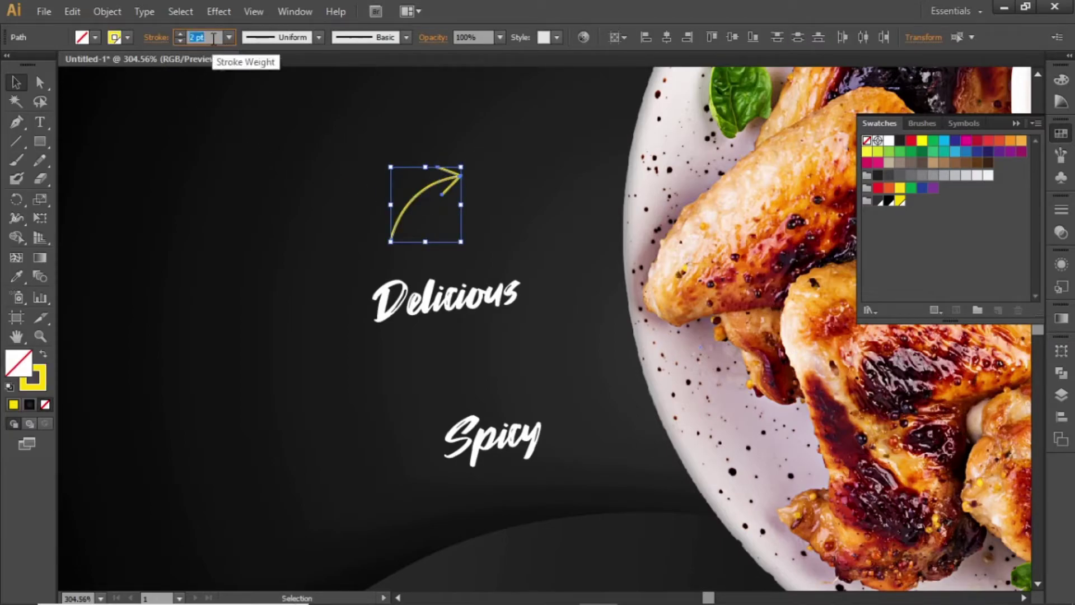
pyautogui.press('Return')
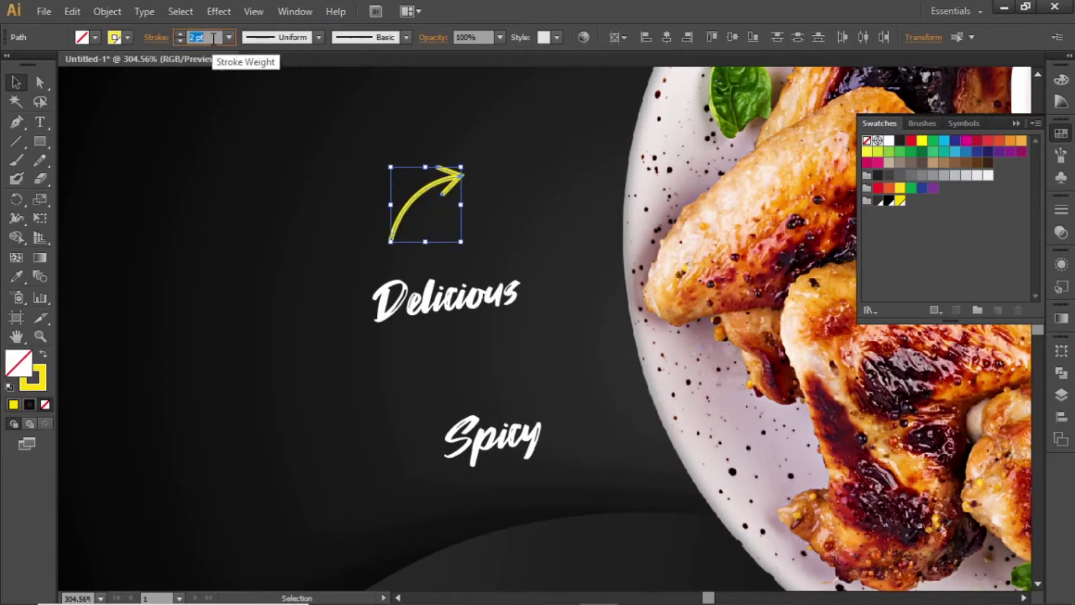
pyautogui.click(293, 36)
pyautogui.click(277, 98)
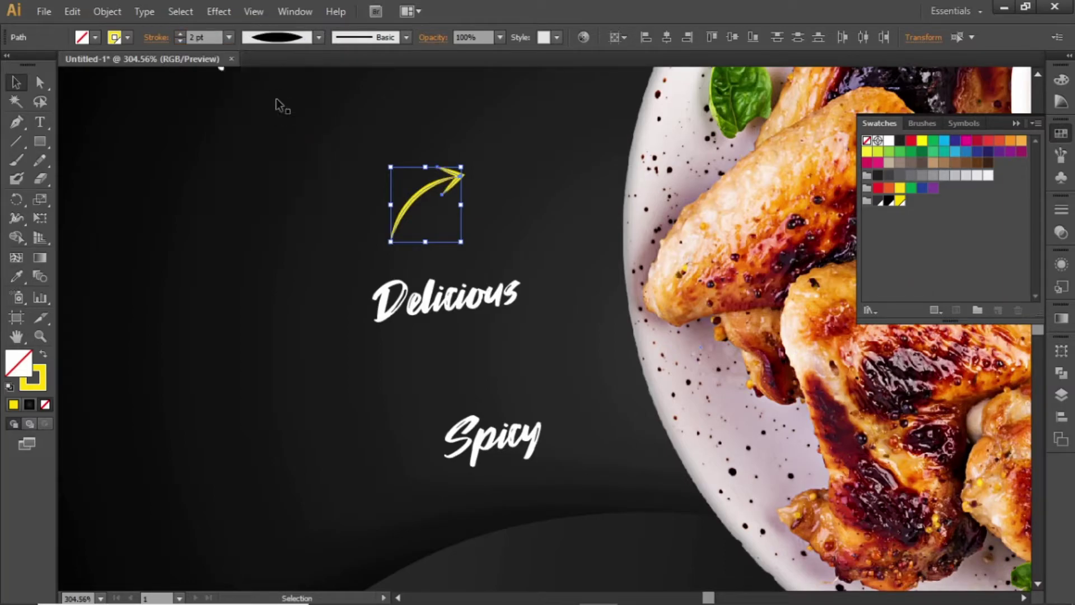
pyautogui.click(297, 134)
pyautogui.click(450, 172)
pyautogui.hotkey('ctrl', 'h')
pyautogui.hotkey('ctrl', 'g')
pyautogui.hotkey('ctrl', 'h')
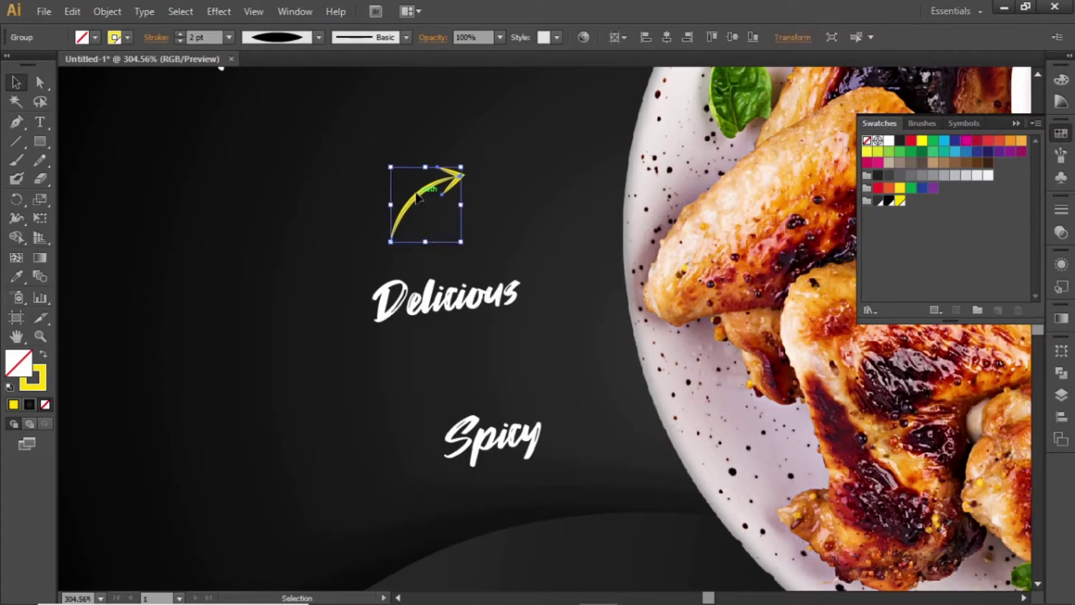
# Position the yellow arrow toward the plate with Delicious tucked under it.
pyautogui.moveTo(416, 196); pyautogui.dragTo(505, 210)
pyautogui.hotkey('ctrl', '1')
pyautogui.click(318, 240)
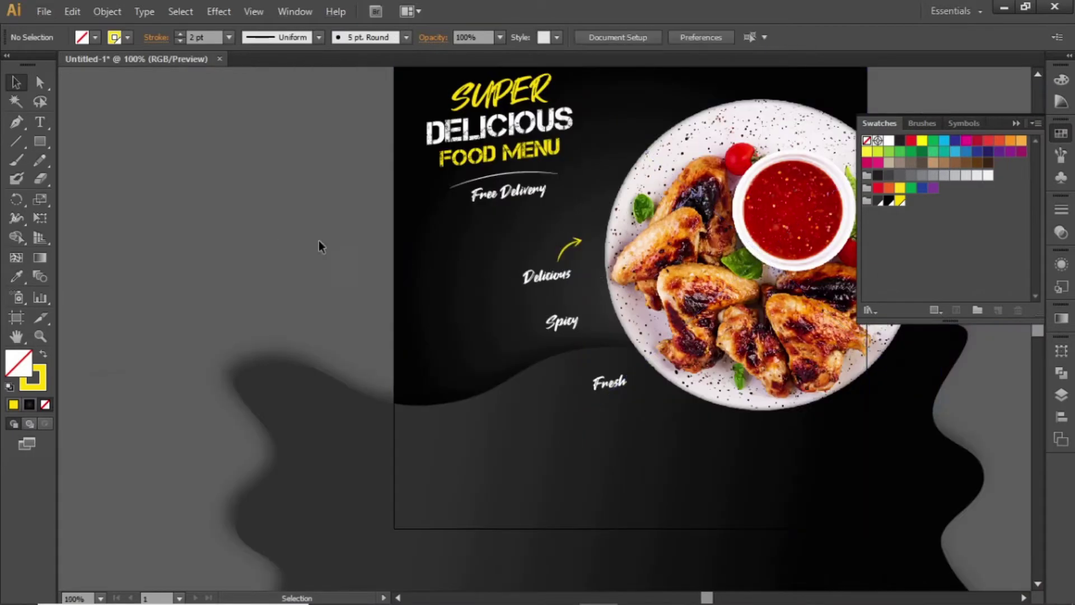
pyautogui.moveTo(528, 266); pyautogui.dragTo(444, 325)
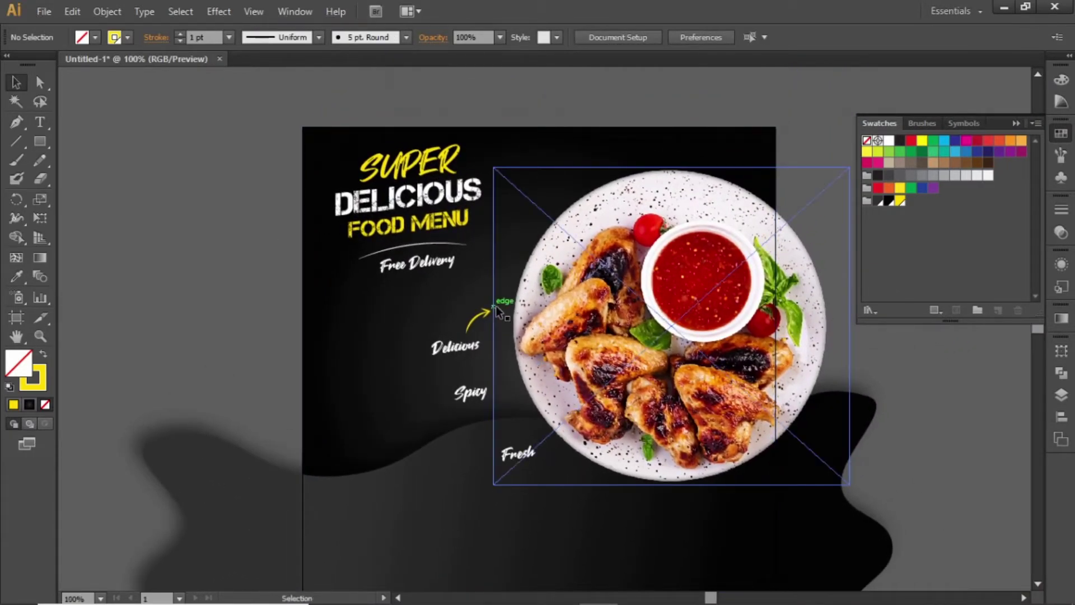
pyautogui.keyDown('alt'); pyautogui.scroll(1, 501, 305); pyautogui.keyUp('alt')
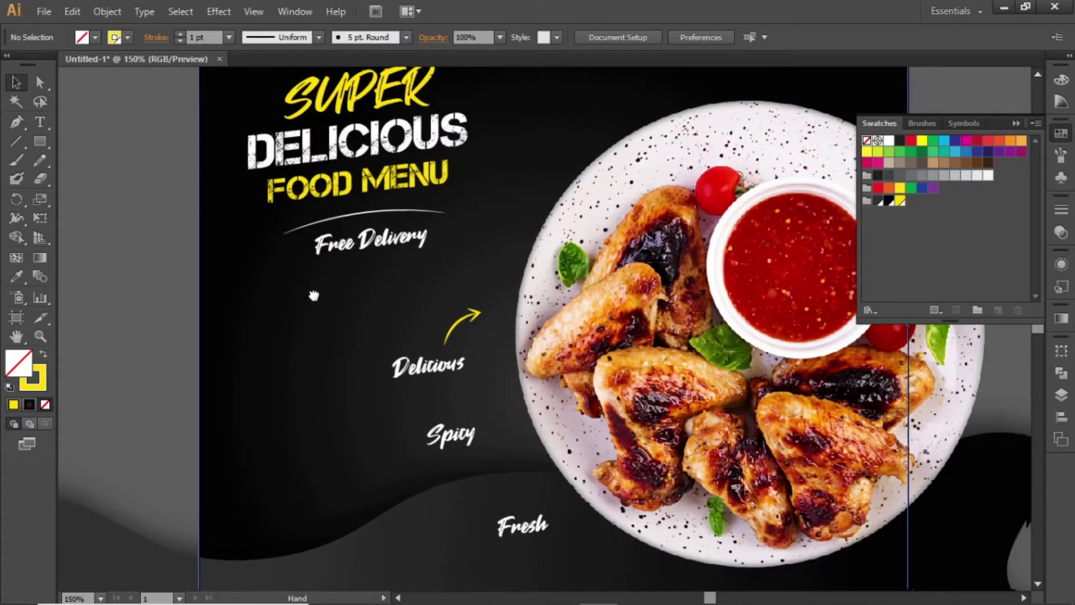
pyautogui.moveTo(314, 296); pyautogui.dragTo(278, 218)
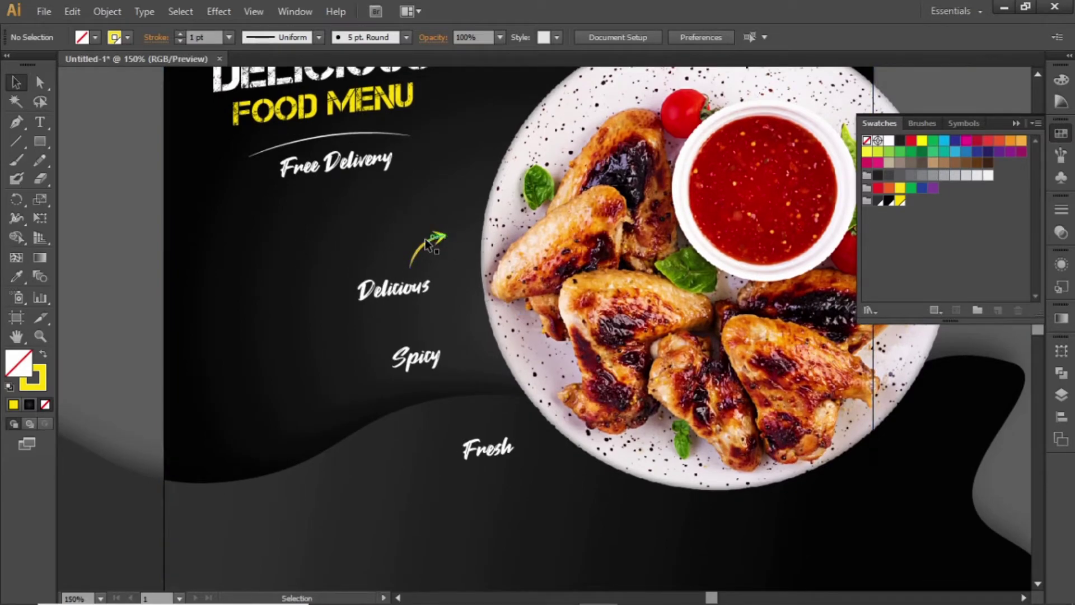
pyautogui.moveTo(426, 243); pyautogui.dragTo(438, 236)
pyautogui.moveTo(412, 292); pyautogui.dragTo(428, 280)
# Place a copy of the arrow above Spicy and align the word under it.
pyautogui.moveTo(438, 242); pyautogui.dragTo(452, 325)
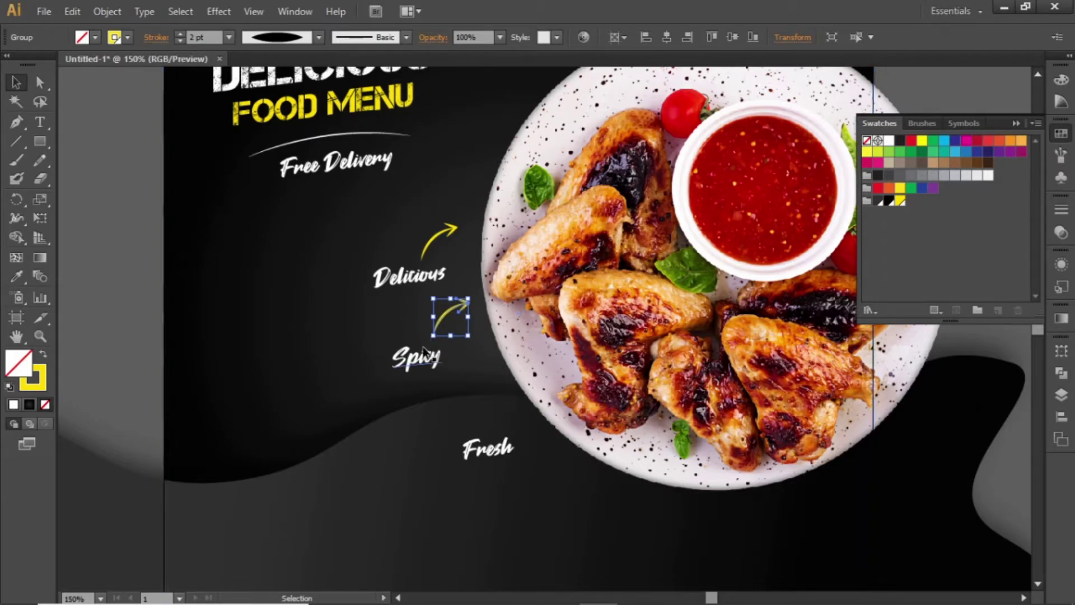
pyautogui.moveTo(425, 364); pyautogui.dragTo(443, 367)
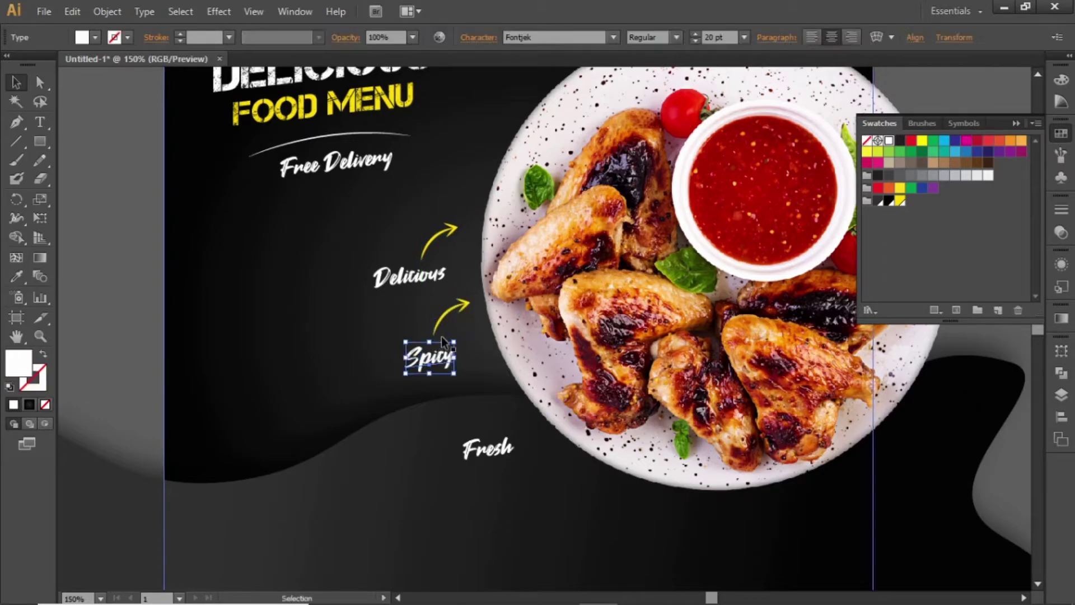
pyautogui.keyDown('shift'); pyautogui.click(443, 321); pyautogui.keyUp('shift')
pyautogui.moveTo(442, 320); pyautogui.dragTo(487, 408)
pyautogui.click(347, 344)
# Copy the arrow above Fresh, tilting and lowering it toward the word.
pyautogui.click(445, 319)
pyautogui.moveTo(487, 448); pyautogui.dragTo(504, 478)
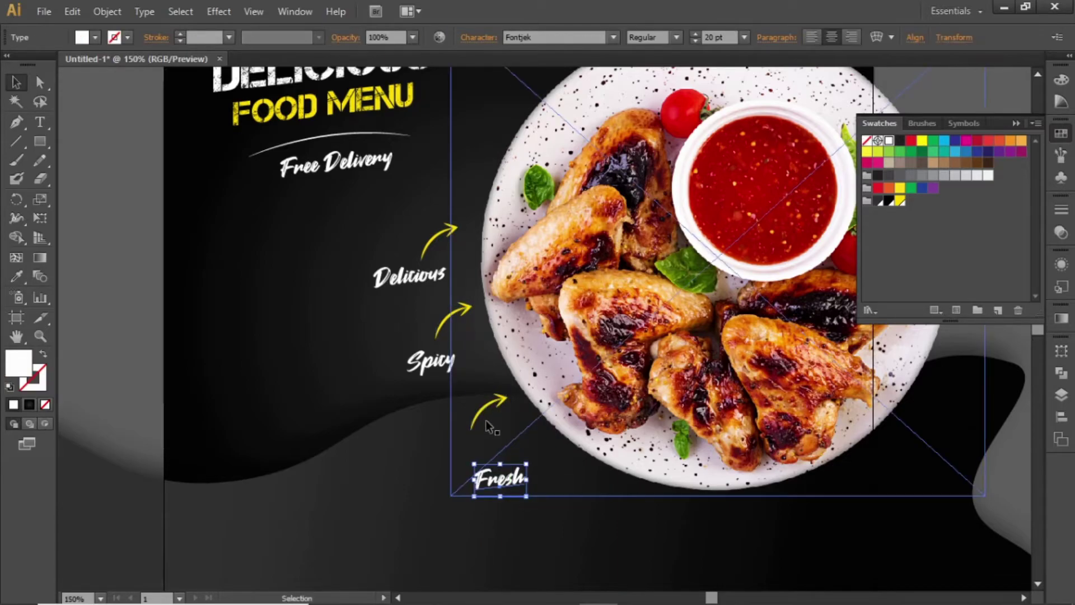
pyautogui.moveTo(495, 403); pyautogui.dragTo(502, 405)
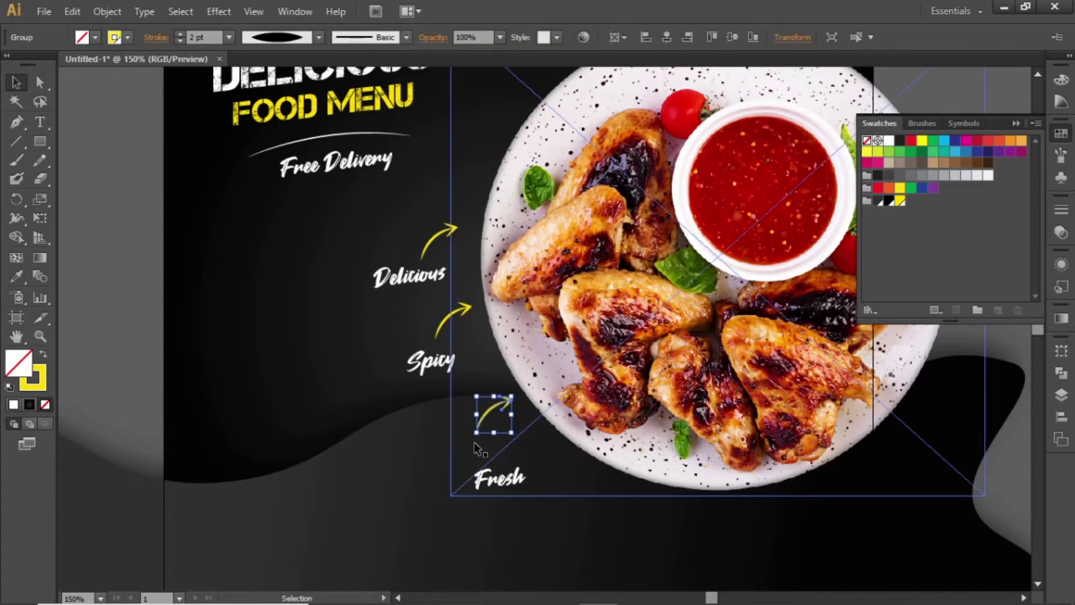
pyautogui.moveTo(469, 442); pyautogui.dragTo(490, 426)
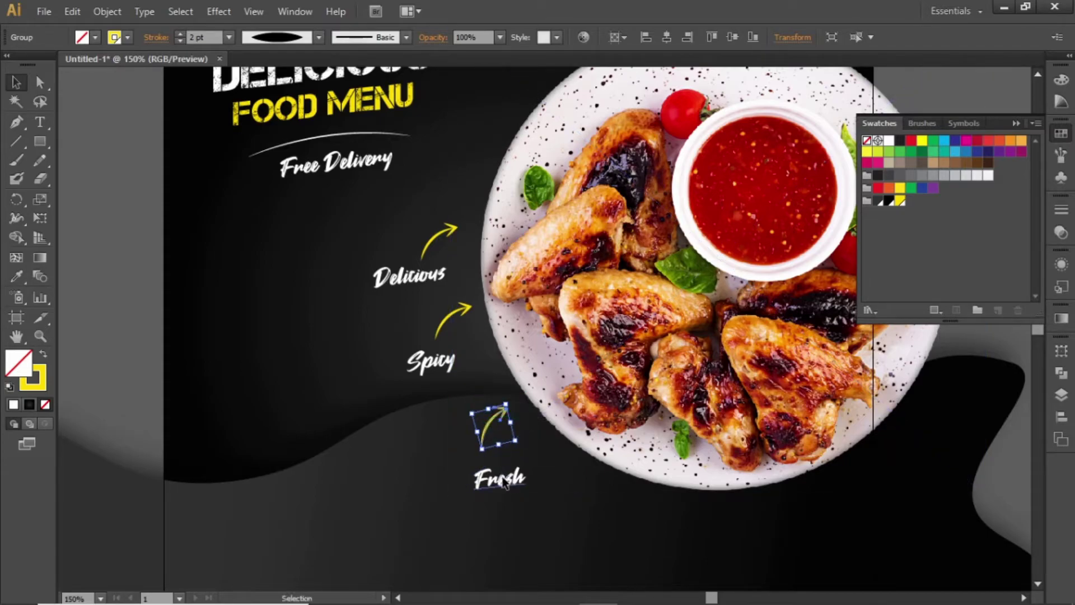
pyautogui.moveTo(500, 486); pyautogui.dragTo(500, 473)
pyautogui.click(156, 287)
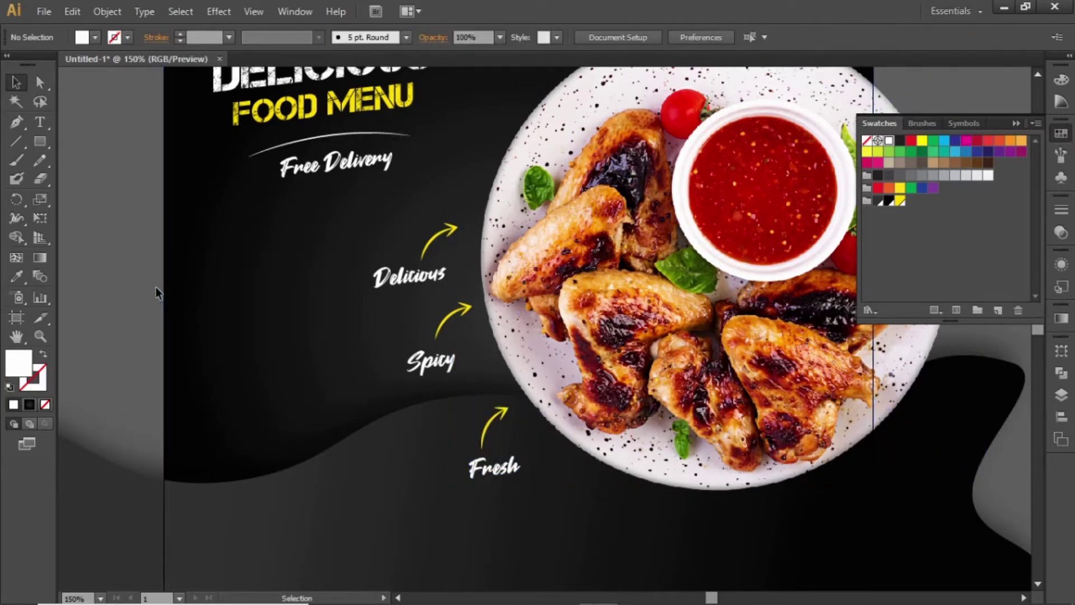
# Type 'SAVE' on the pasteboard to the left of the artboard.
pyautogui.hotkey('ctrl', '0')
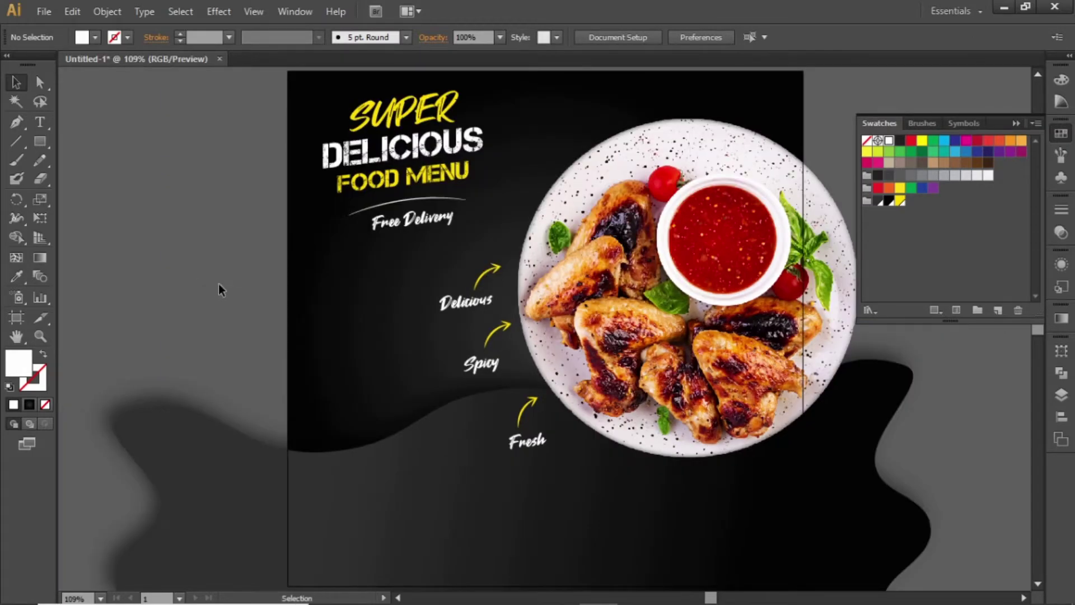
pyautogui.moveTo(407, 294); pyautogui.dragTo(421, 257)
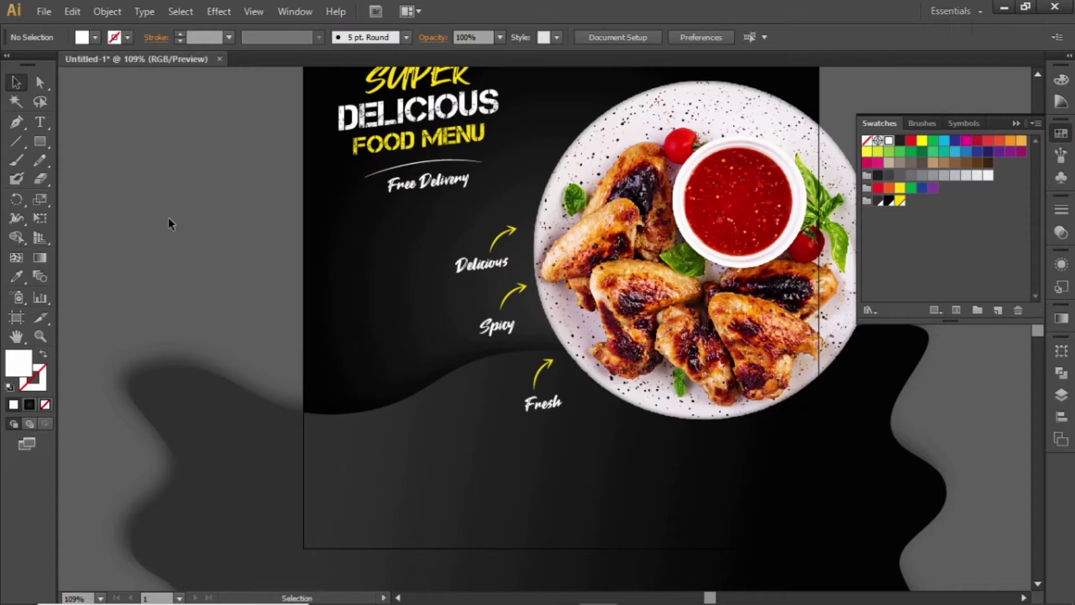
pyautogui.press('z')
pyautogui.moveTo(221, 204); pyautogui.dragTo(515, 407)
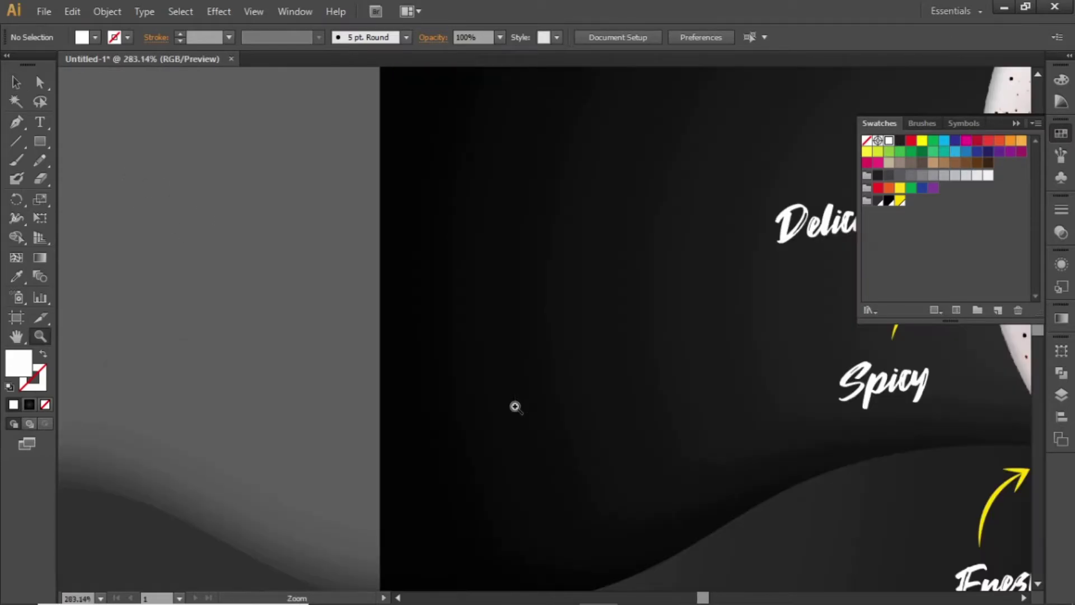
pyautogui.click(40, 122)
pyautogui.click(215, 196)
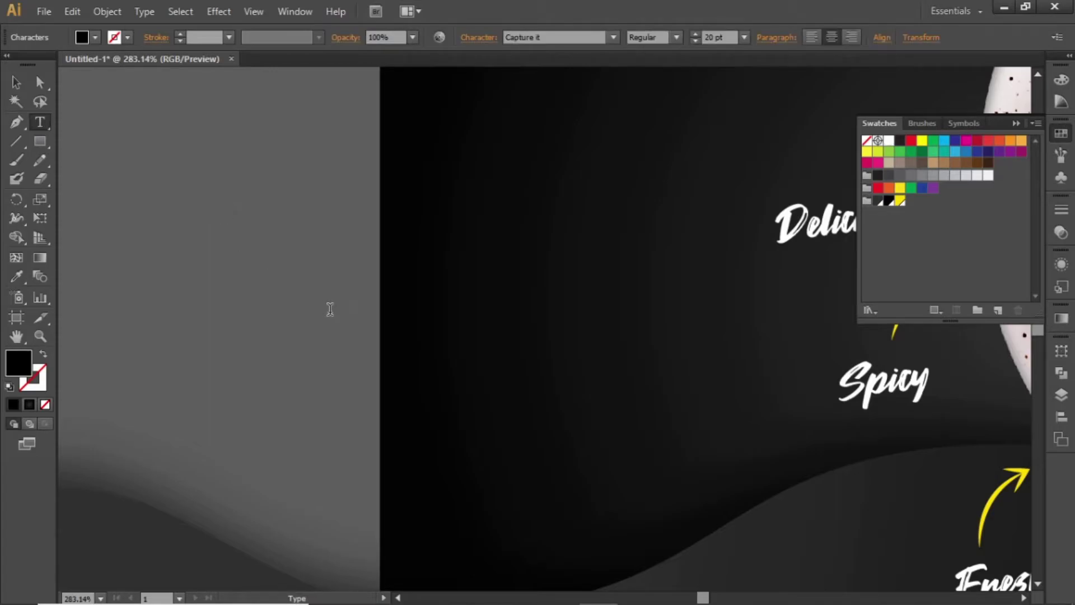
pyautogui.write('SAVE')
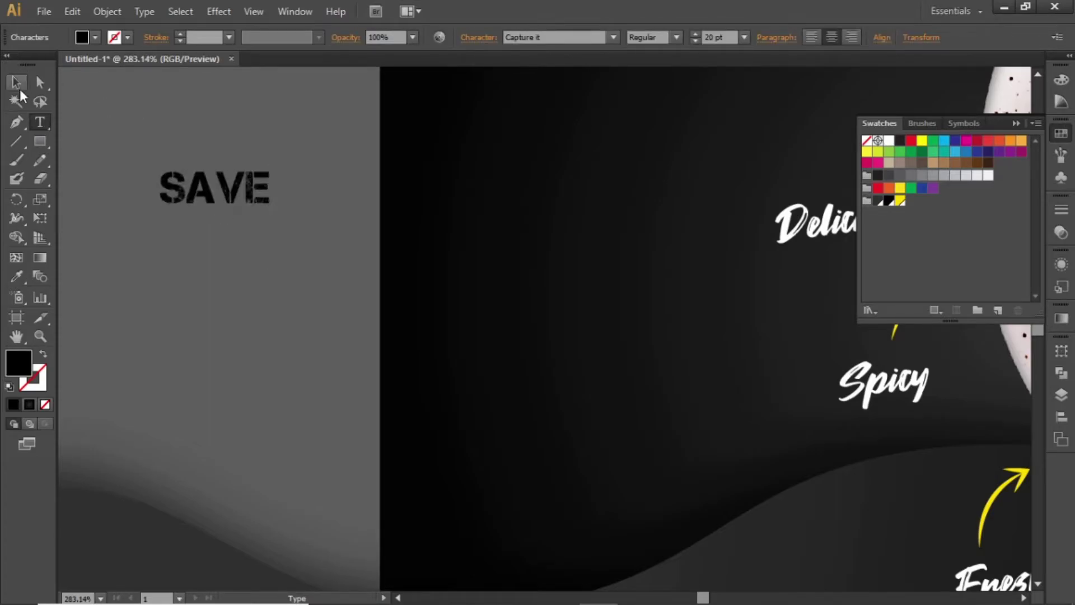
pyautogui.click(18, 85)
# Duplicate SAVE below as '50%' and set both lines in Montserrat.
pyautogui.moveTo(190, 195); pyautogui.dragTo(197, 274)
pyautogui.press('t')
pyautogui.doubleClick(197, 273)
pyautogui.write('50')
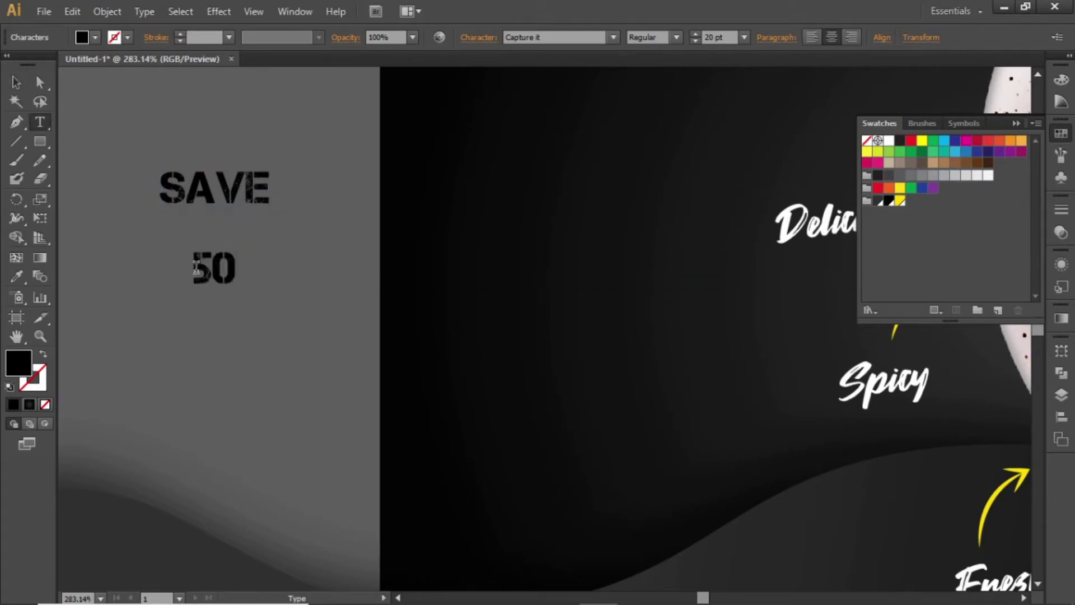
pyautogui.write('%')
pyautogui.click(17, 80)
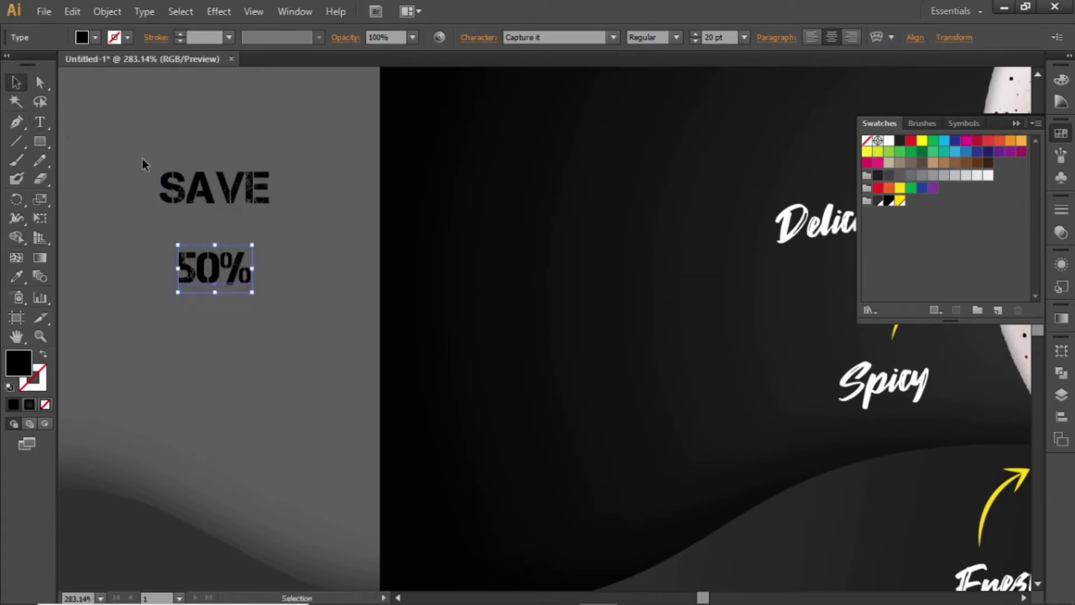
pyautogui.keyDown('shift'); pyautogui.click(215, 187); pyautogui.keyUp('shift')
pyautogui.click(568, 37)
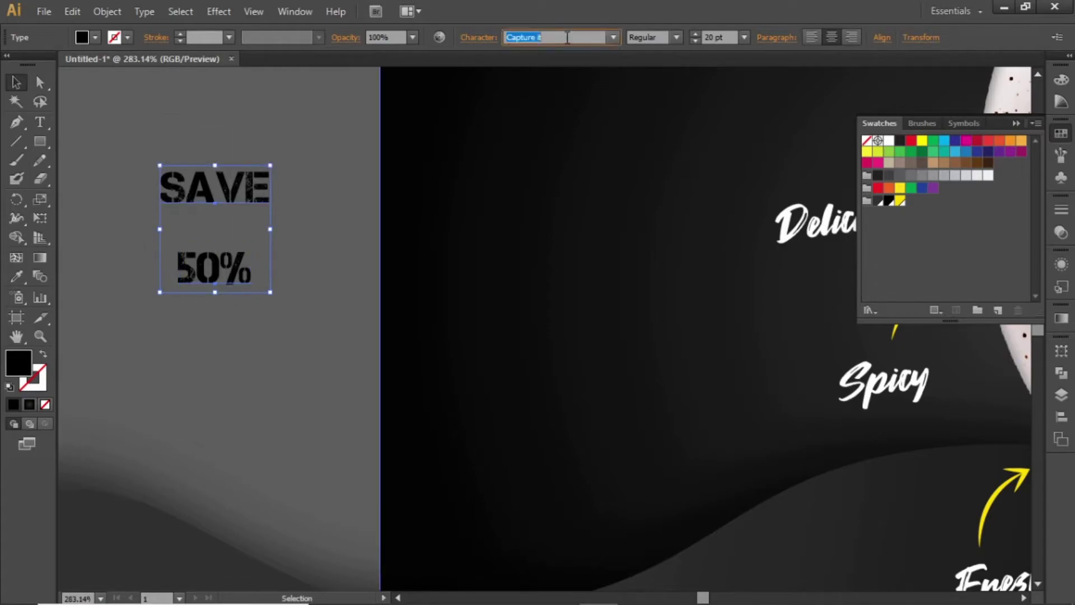
pyautogui.write('Montserrat')
pyautogui.press('Return')
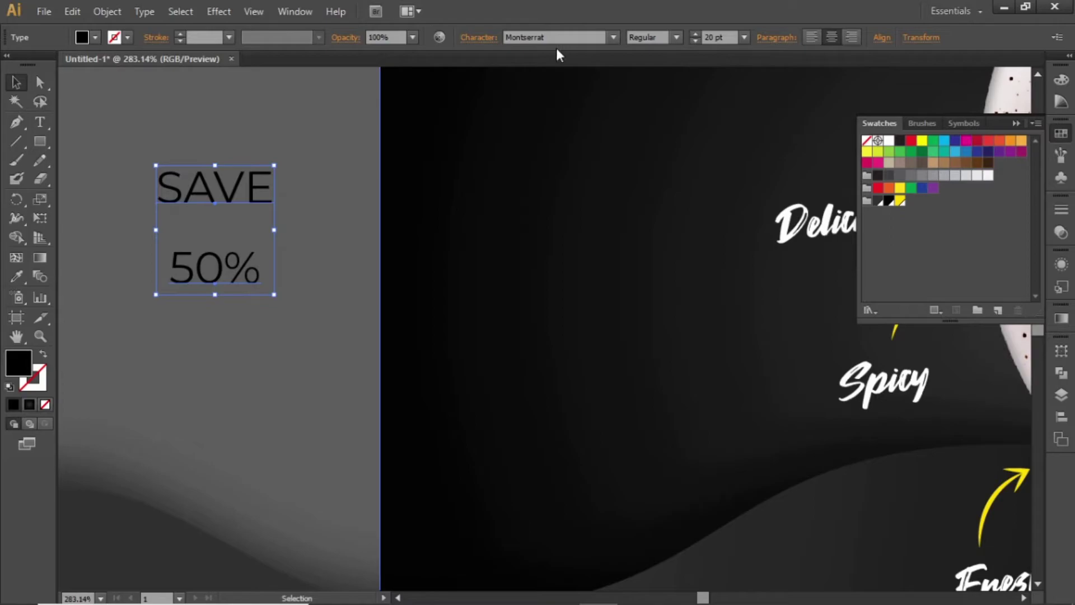
# Make SAVE and 50% Montserrat Bold, with SAVE white and 50% yellow.
pyautogui.click(677, 37)
pyautogui.click(644, 73)
pyautogui.click(305, 148)
pyautogui.click(213, 188)
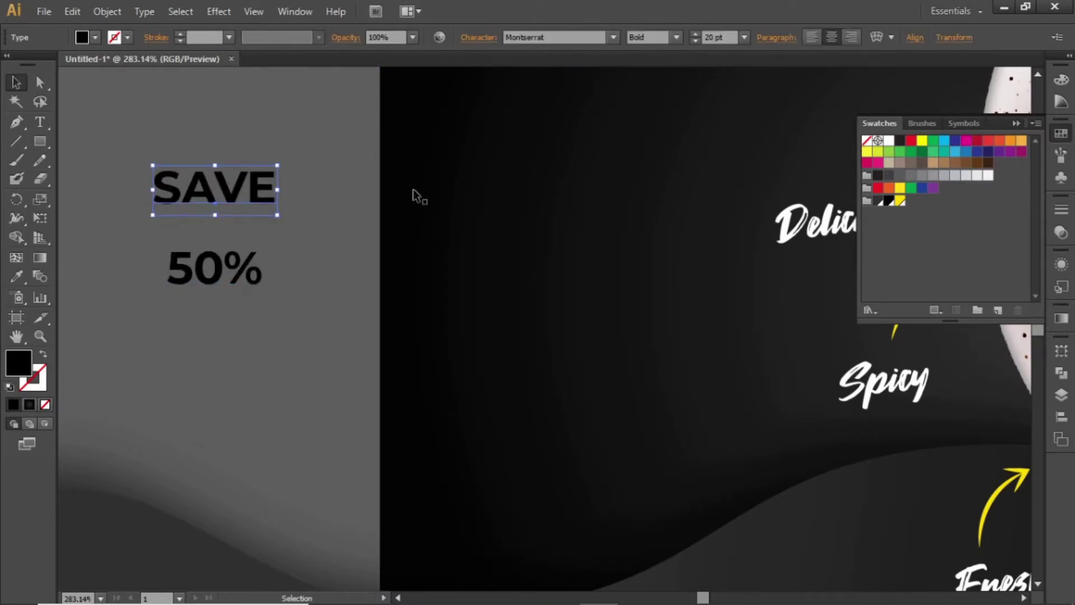
pyautogui.click(889, 140)
pyautogui.click(252, 266)
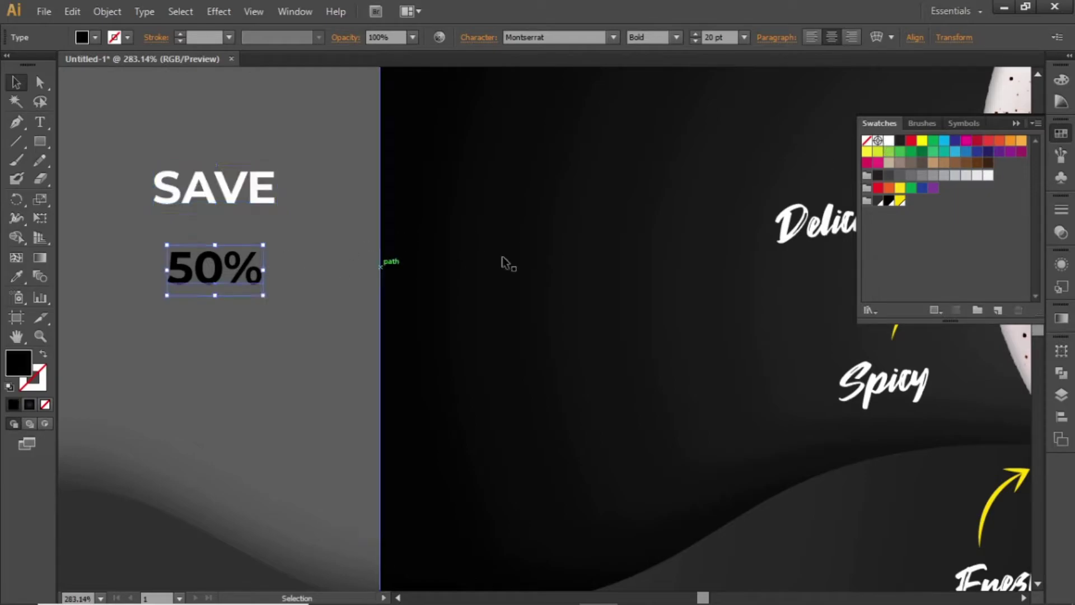
pyautogui.click(900, 201)
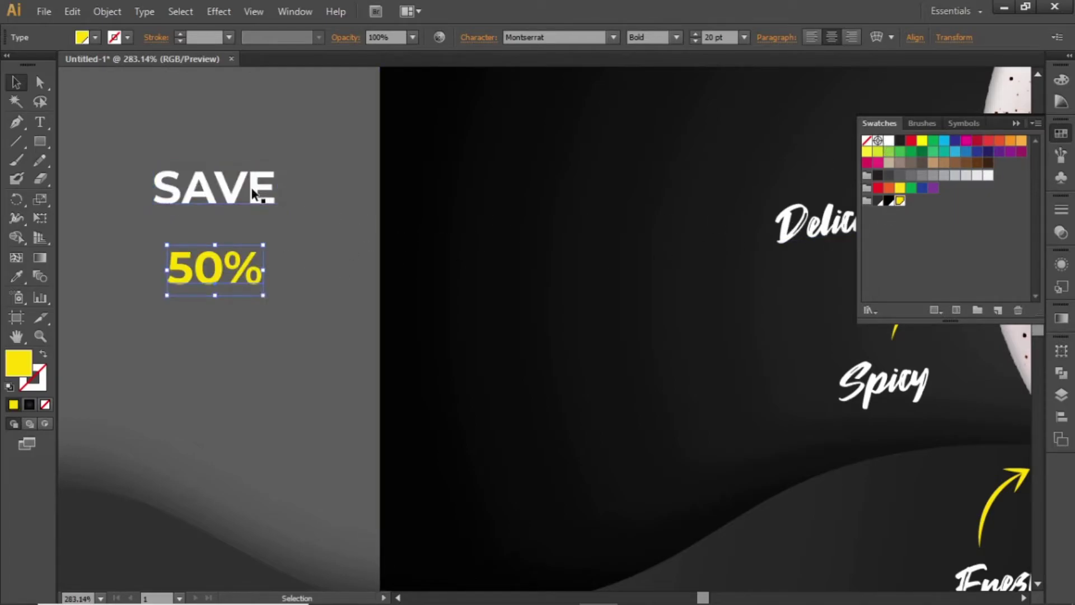
# Move SAVE down just above 50% and enlarge 50% to about 31 pt.
pyautogui.moveTo(252, 193); pyautogui.dragTo(234, 237)
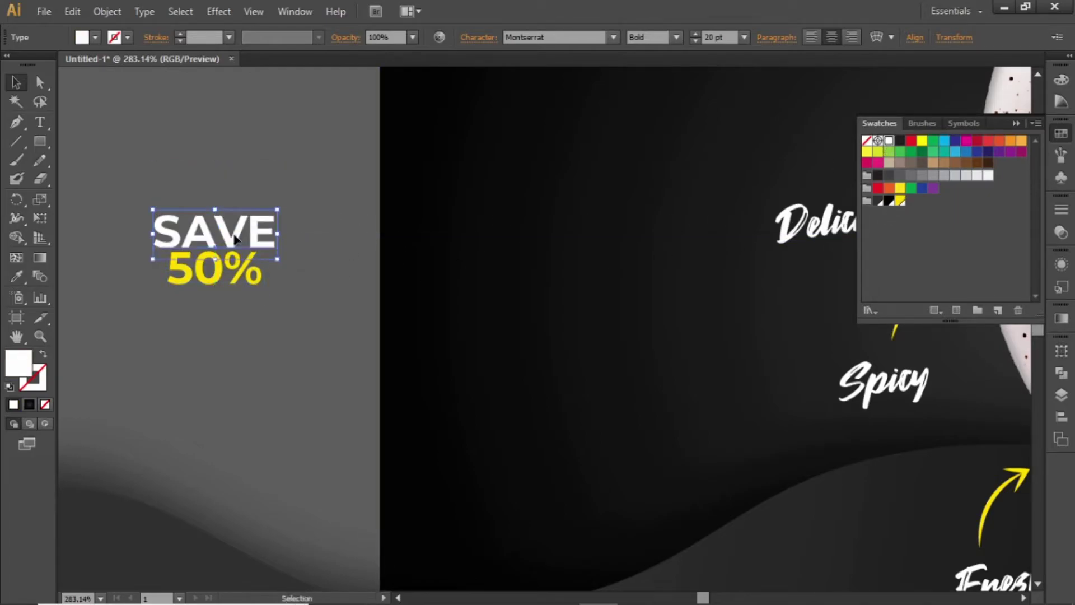
pyautogui.click(220, 275)
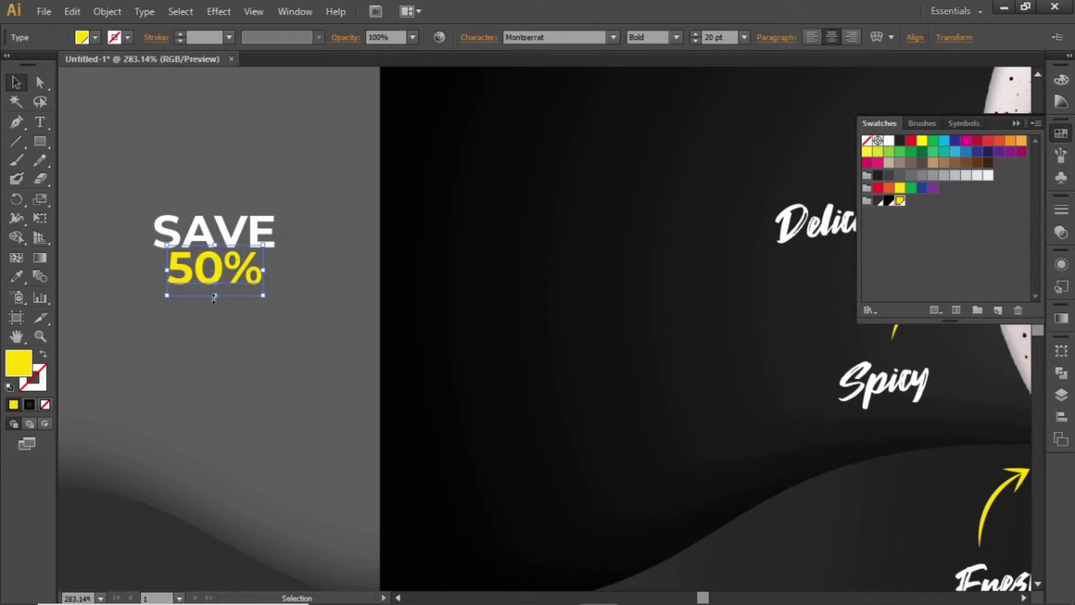
pyautogui.moveTo(215, 298); pyautogui.dragTo(218, 324)
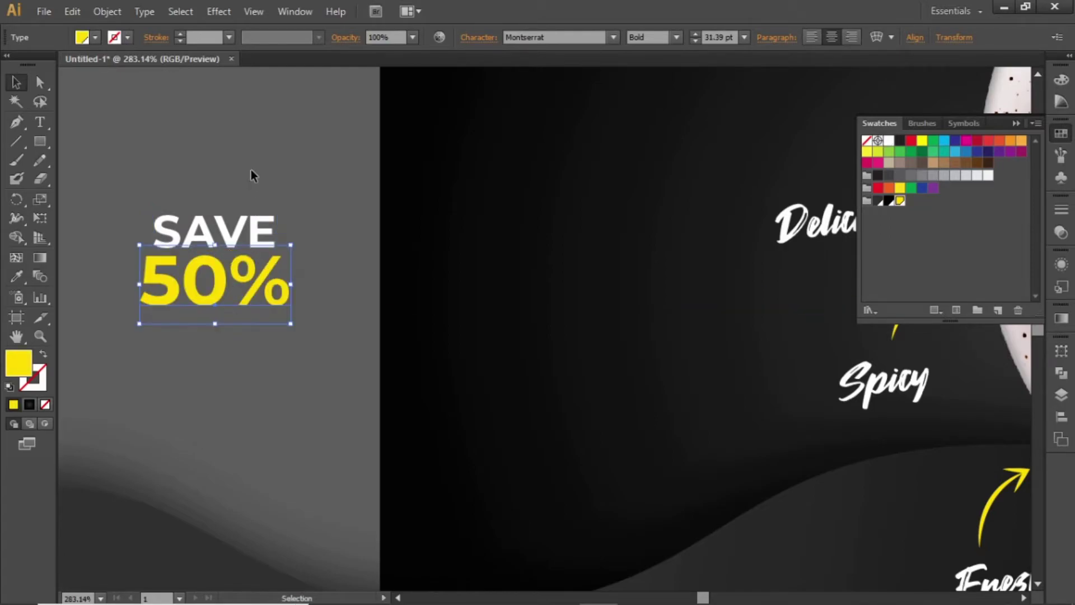
pyautogui.click(236, 177)
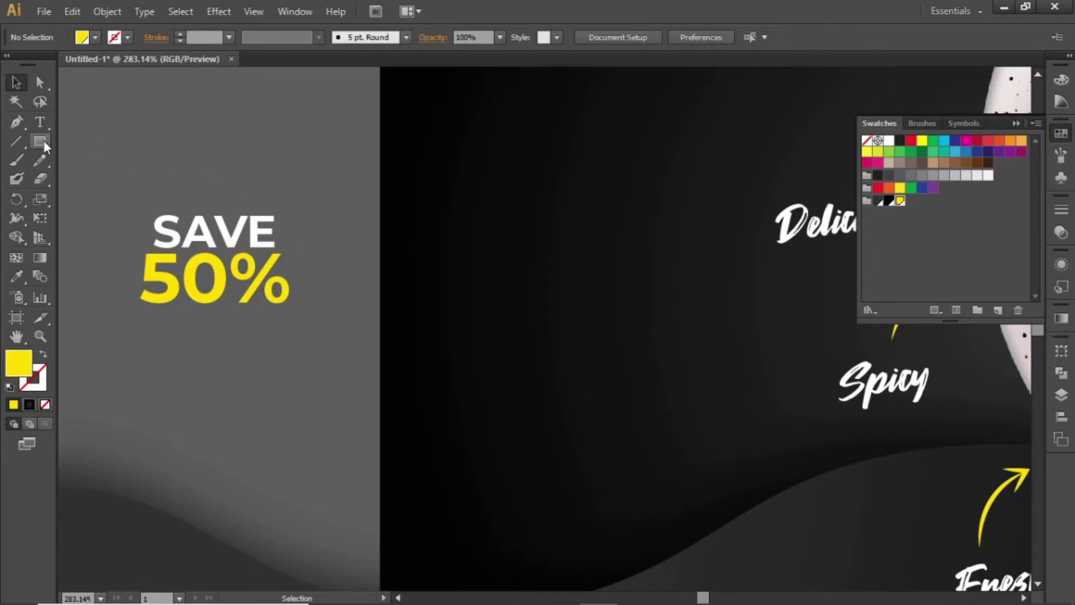
# Draw a triangle, move it onto the artboard right of SAVE 50%, and make it a yellow outline.
pyautogui.moveTo(43, 140); pyautogui.dragTo(83, 197)
pyautogui.moveTo(145, 176); pyautogui.dragTo(207, 213)
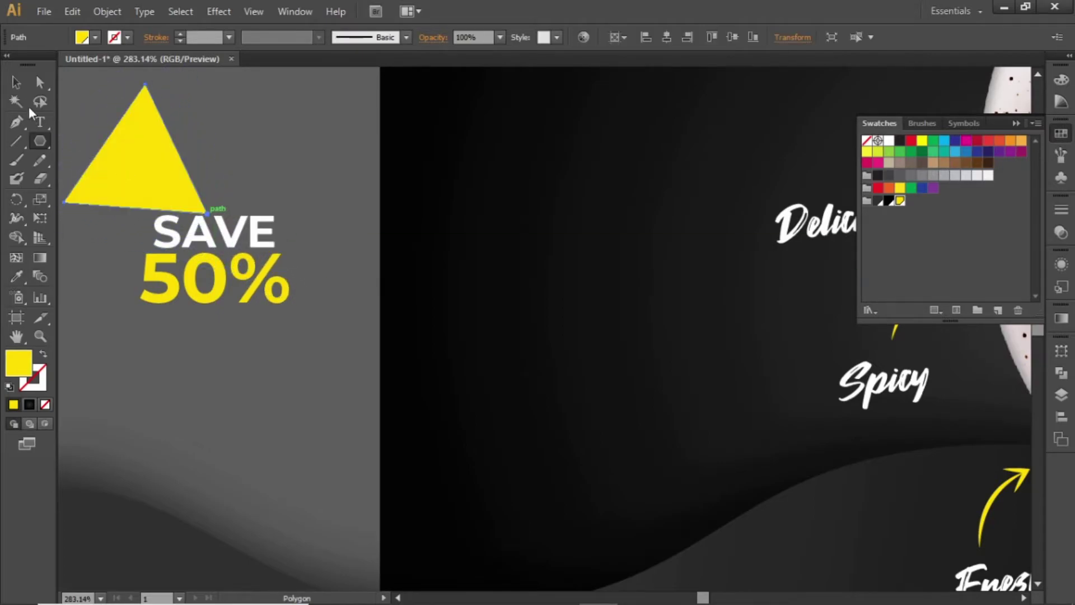
pyautogui.press('v')
pyautogui.moveTo(141, 170); pyautogui.dragTo(527, 291)
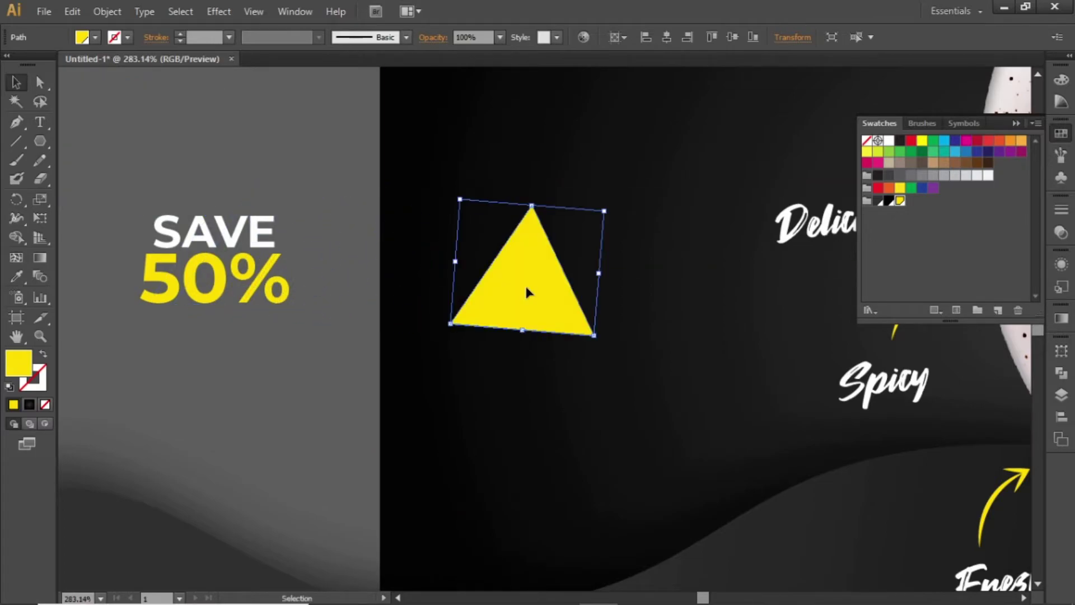
pyautogui.click(44, 359)
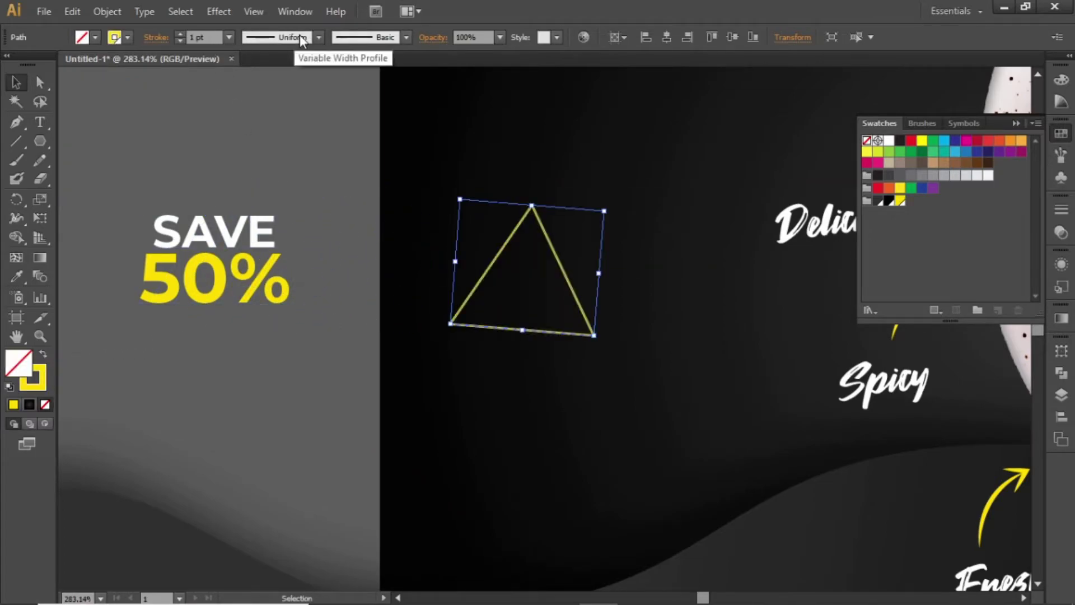
# Apply a Round Corners effect with a 15 px radius to the triangle.
pyautogui.click(206, 10)
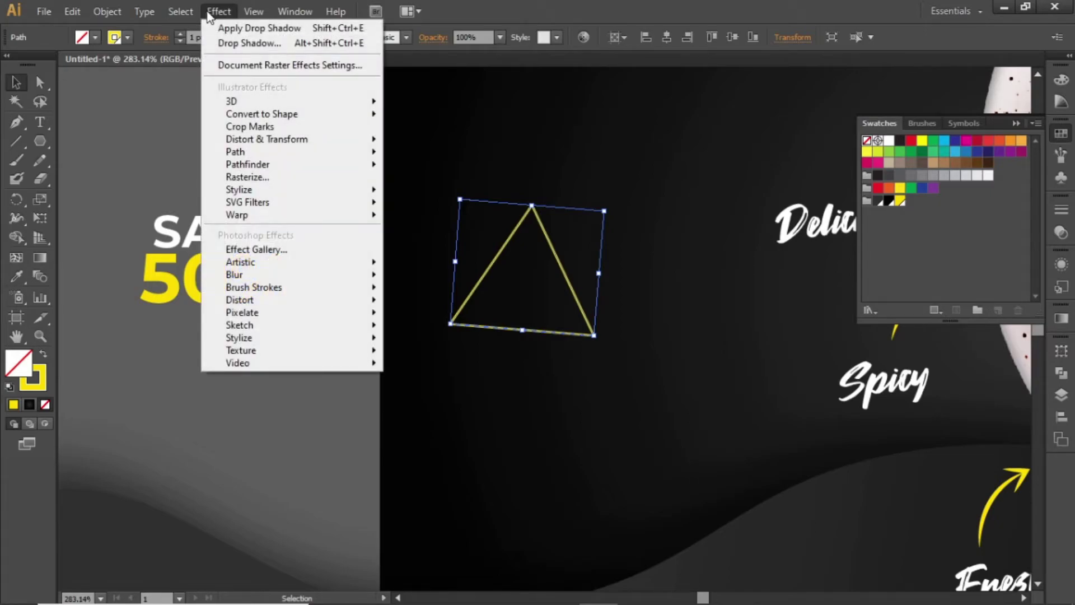
pyautogui.moveTo(335, 196)
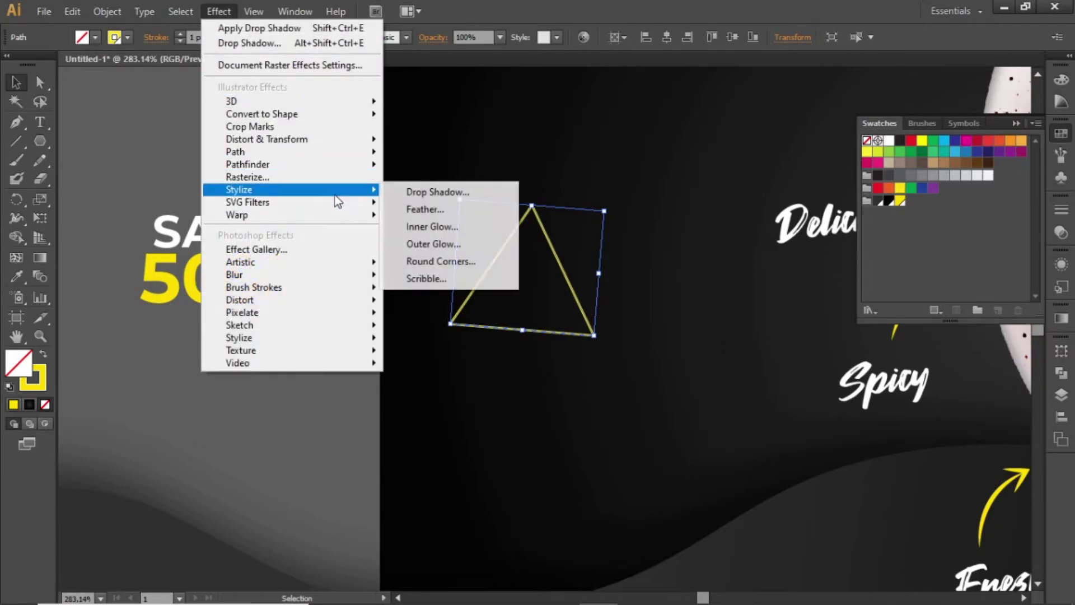
pyautogui.click(424, 263)
pyautogui.moveTo(754, 222); pyautogui.dragTo(721, 148)
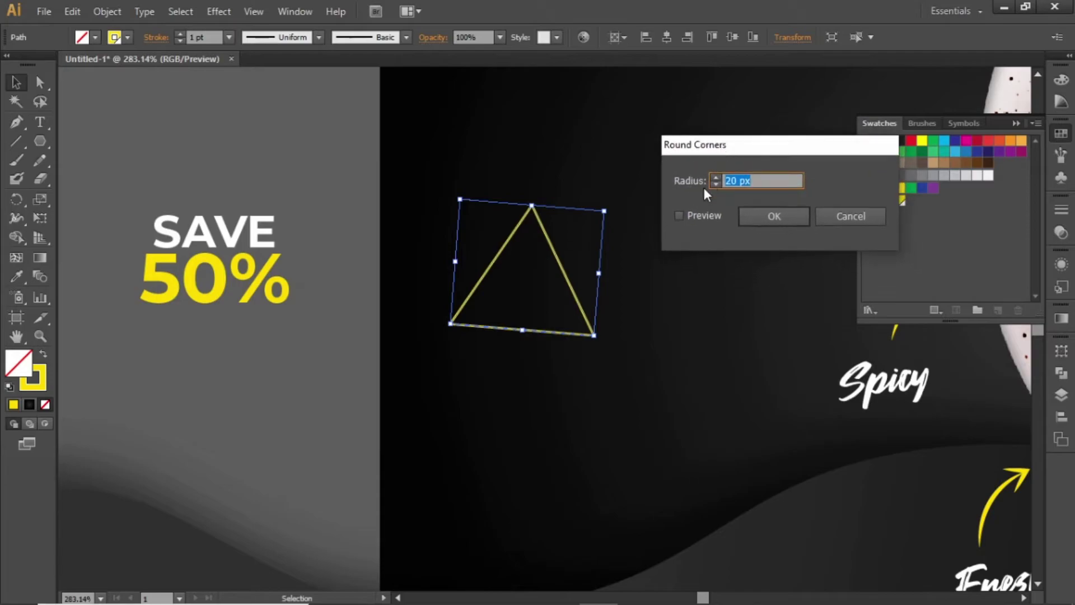
pyautogui.click(697, 218)
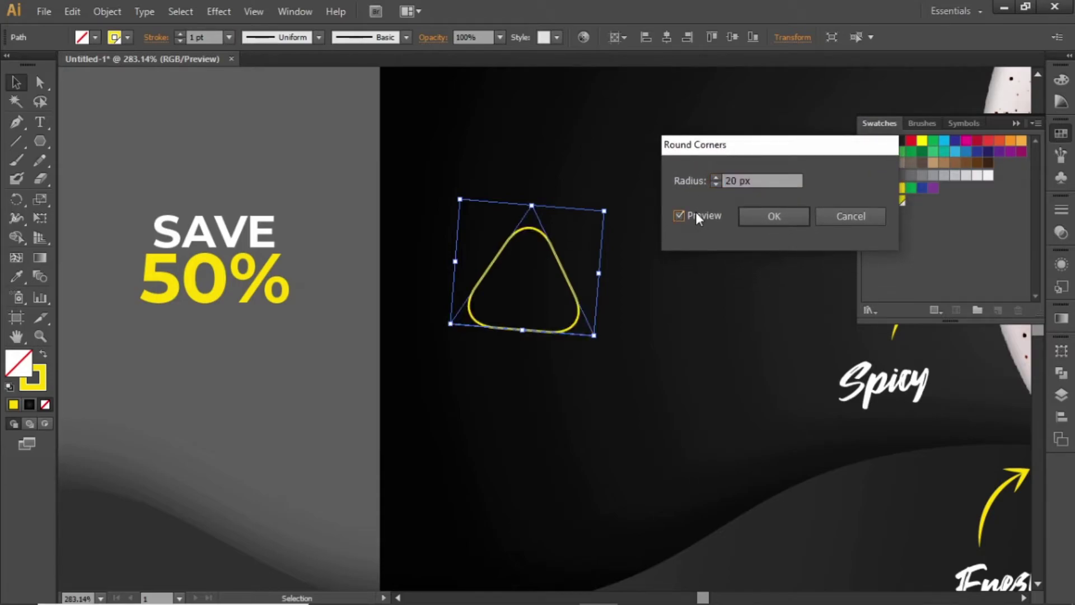
pyautogui.click(745, 181)
pyautogui.press('Down')
pyautogui.press('Down')
pyautogui.press('Down')
pyautogui.press('Down')
pyautogui.press('Down')
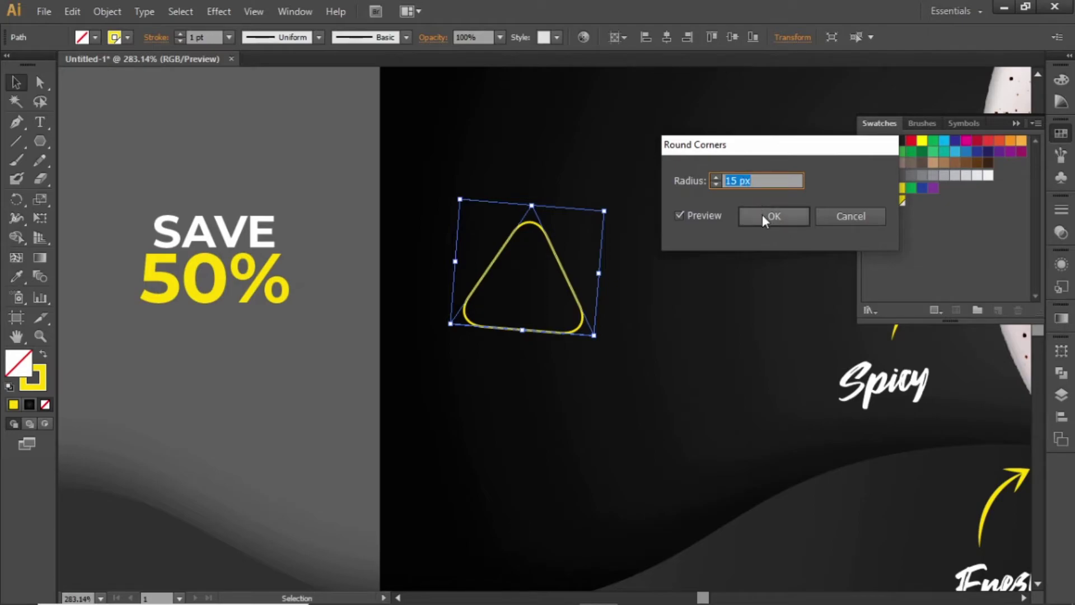
pyautogui.click(761, 214)
pyautogui.click(472, 218)
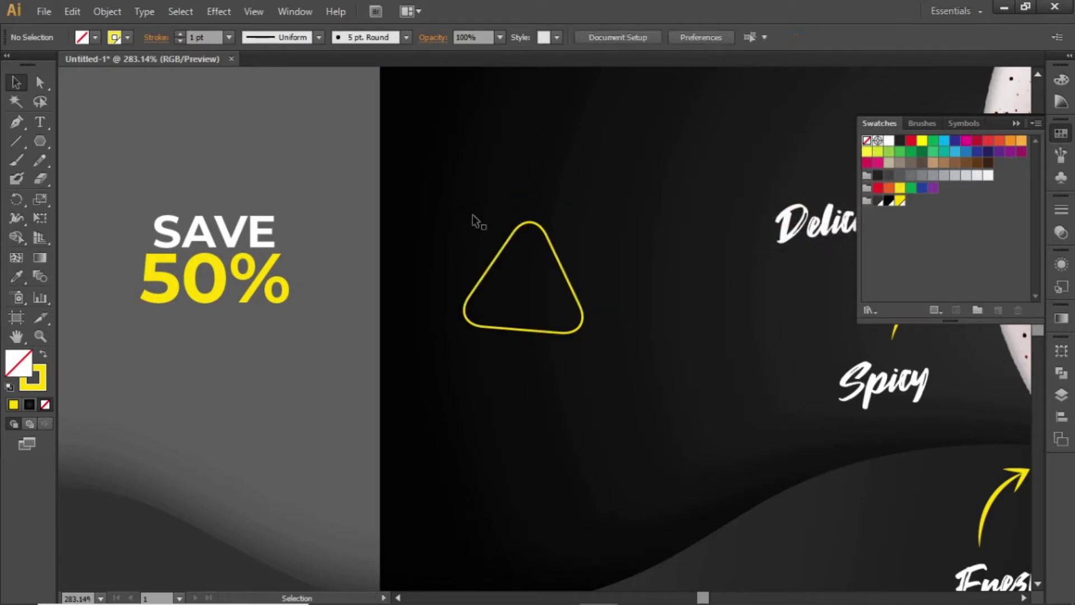
# Turn on Dashed Line in the Stroke panel so the triangle's outline has 2 pt dashes.
pyautogui.click(547, 234)
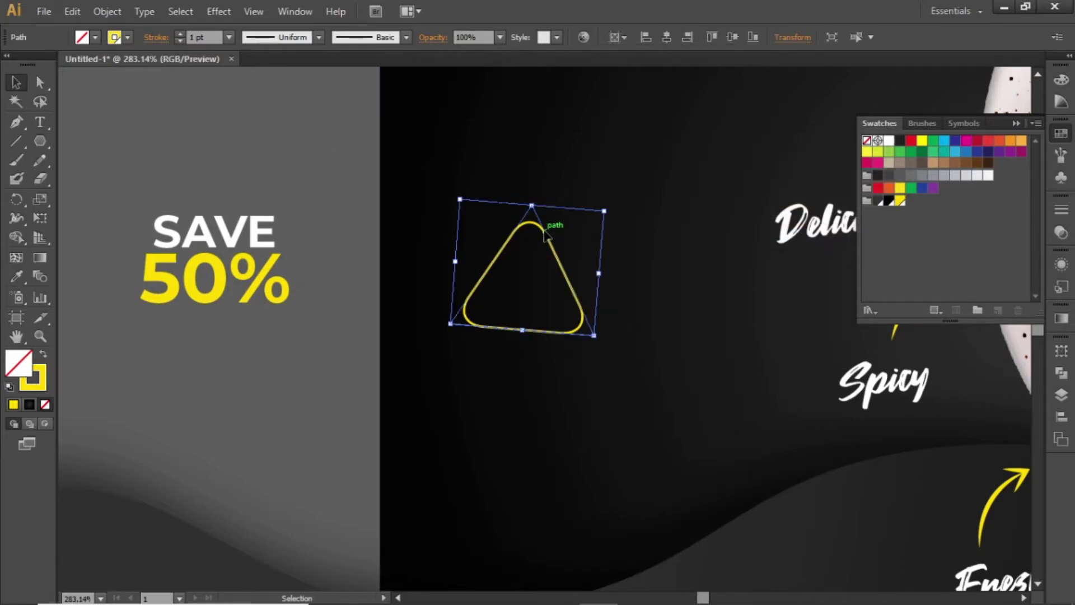
pyautogui.click(1062, 212)
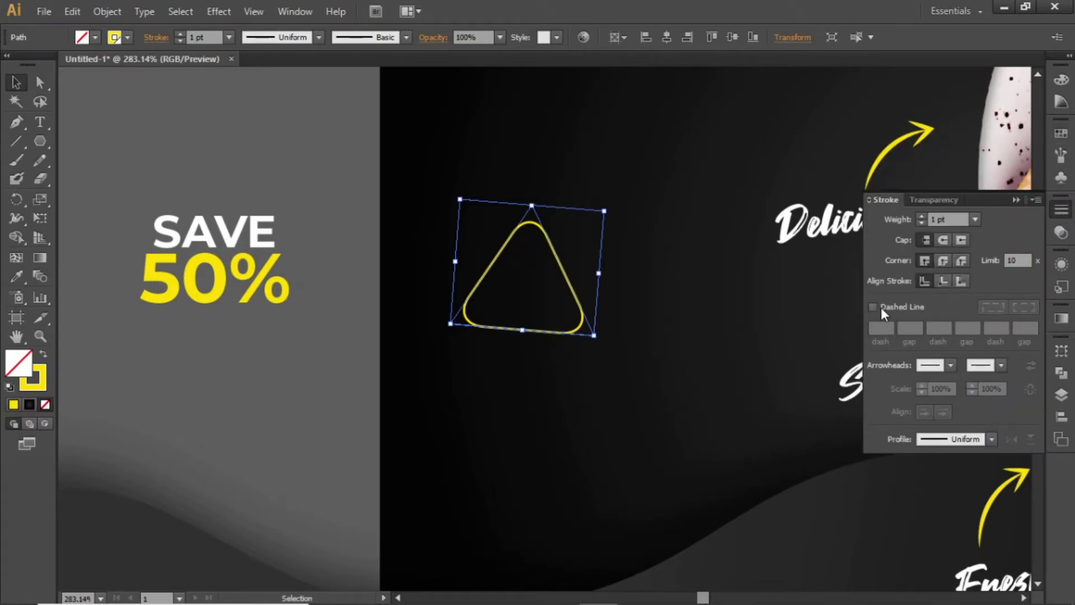
pyautogui.click(881, 307)
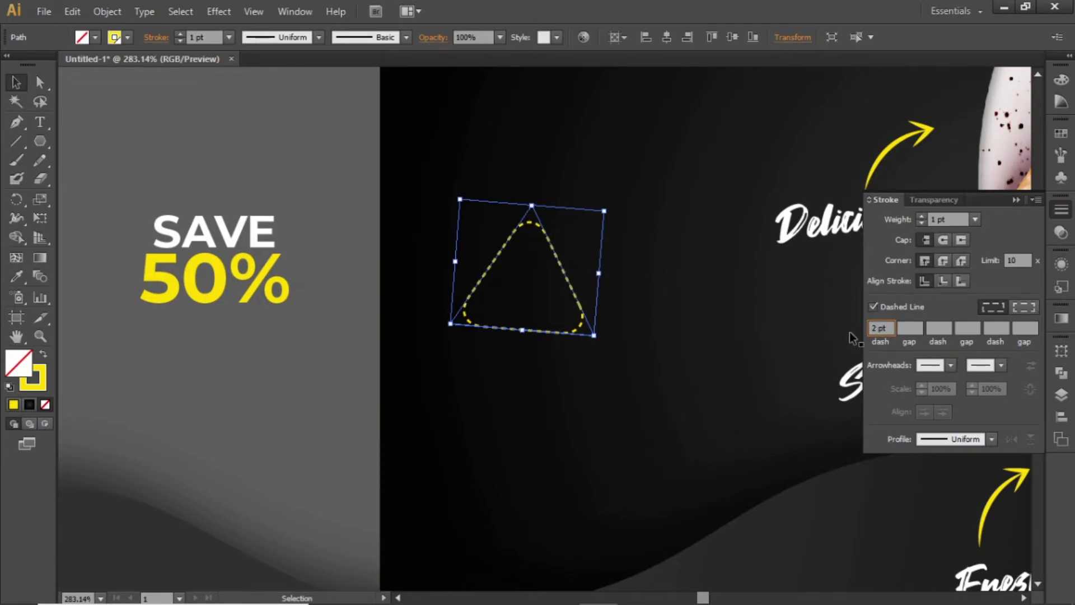
# Move the SAVE 50% text onto the triangle, shrink it to fit, and centre it.
pyautogui.click(1014, 200)
pyautogui.click(383, 189)
pyautogui.click(242, 276)
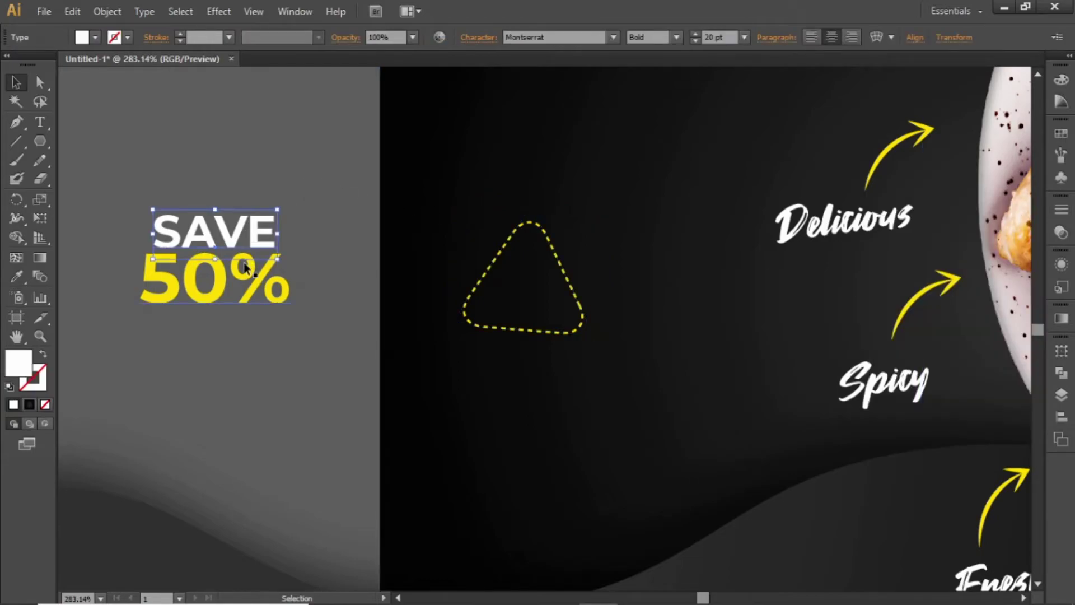
pyautogui.moveTo(231, 229); pyautogui.dragTo(557, 257)
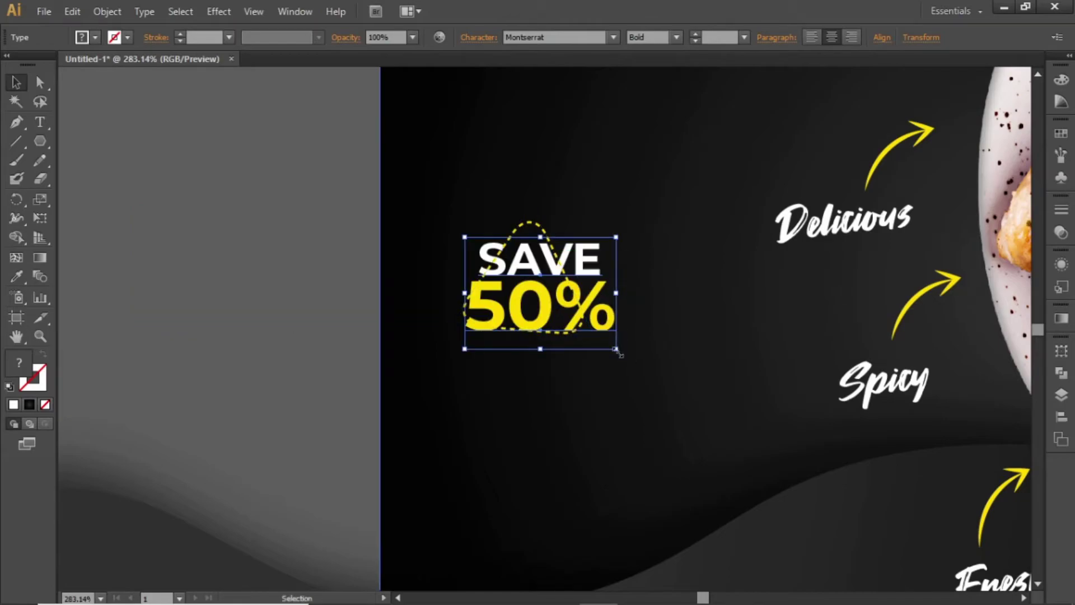
pyautogui.moveTo(616, 349); pyautogui.dragTo(522, 298)
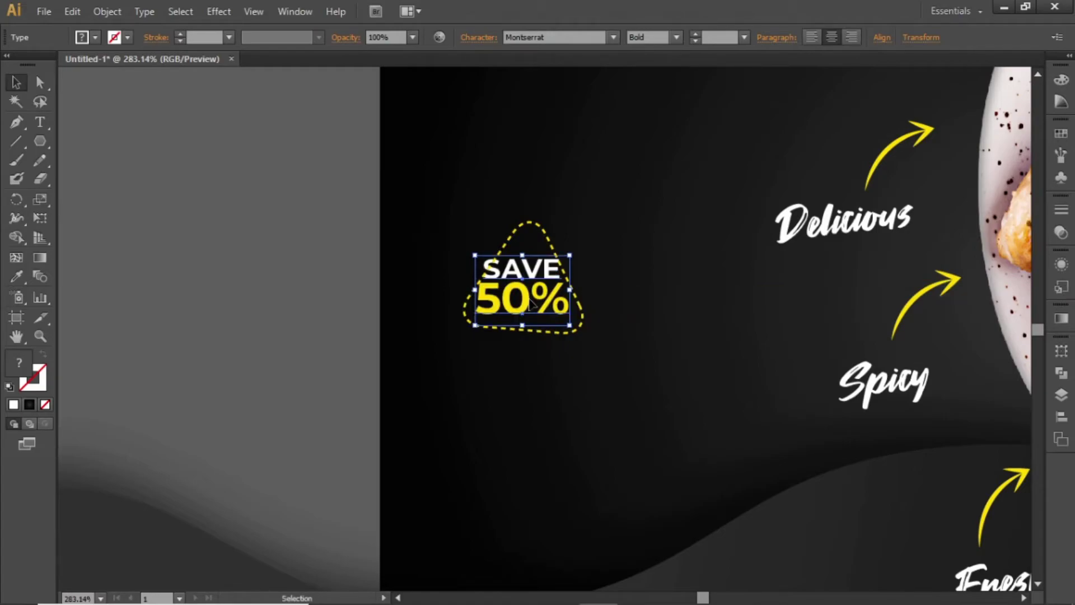
pyautogui.click(479, 261)
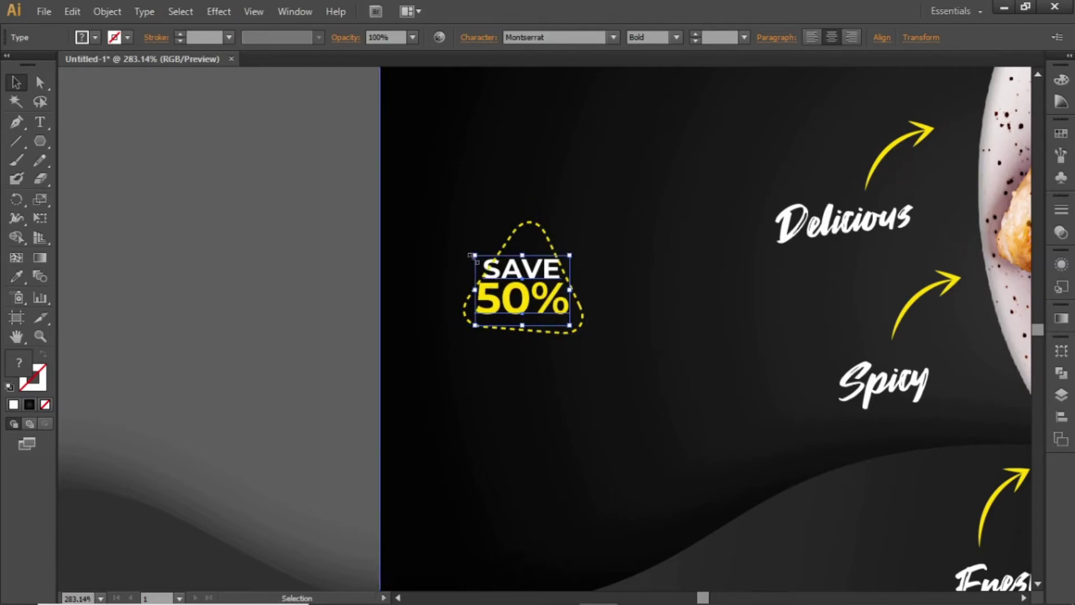
pyautogui.moveTo(476, 256); pyautogui.dragTo(479, 266)
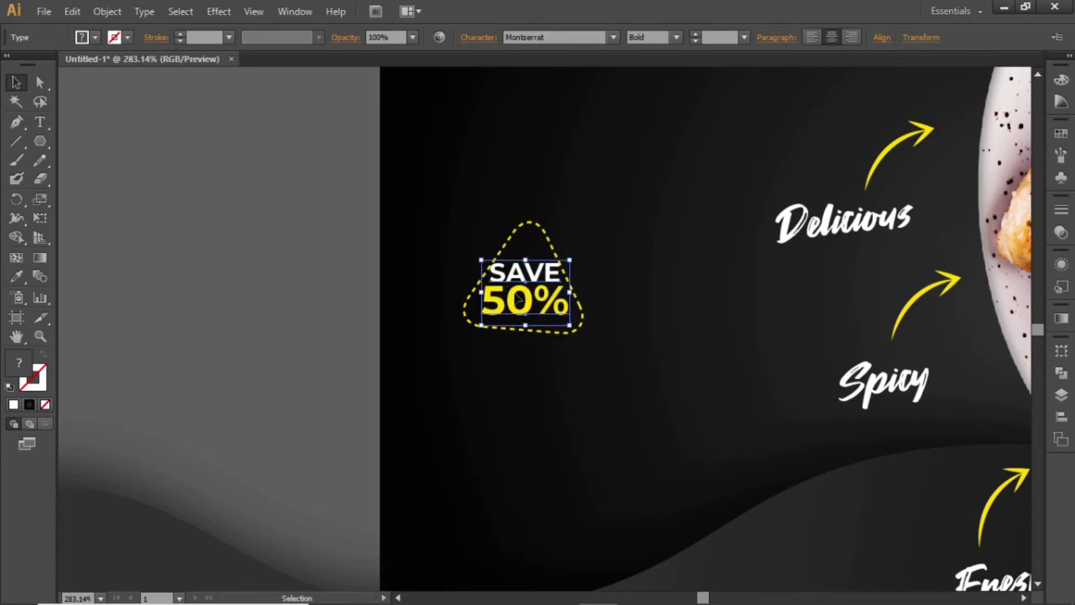
pyautogui.press('Right')
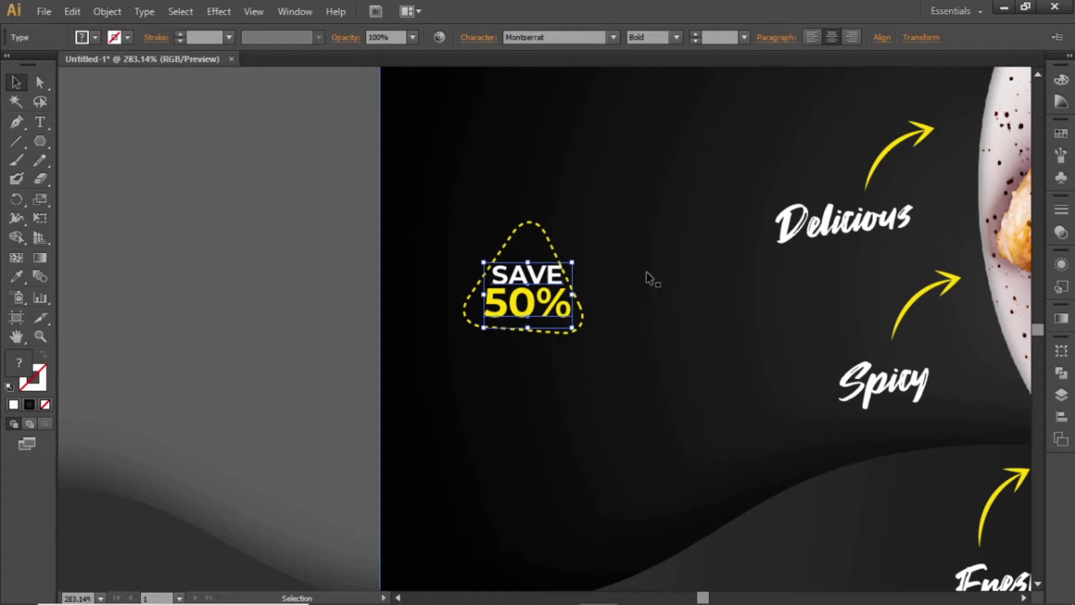
pyautogui.click(580, 265)
# Select the text together with the triangle and shift the badge up and left.
pyautogui.click(560, 280)
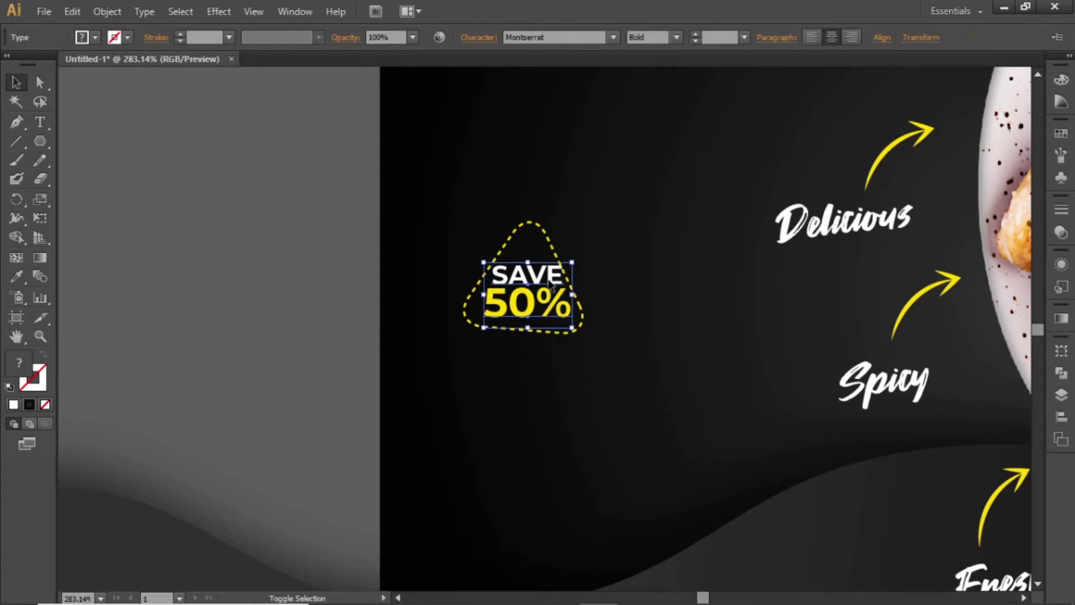
pyautogui.keyDown('shift'); pyautogui.click(547, 235); pyautogui.keyUp('shift')
pyautogui.moveTo(547, 285); pyautogui.dragTo(514, 270)
pyautogui.click(326, 284)
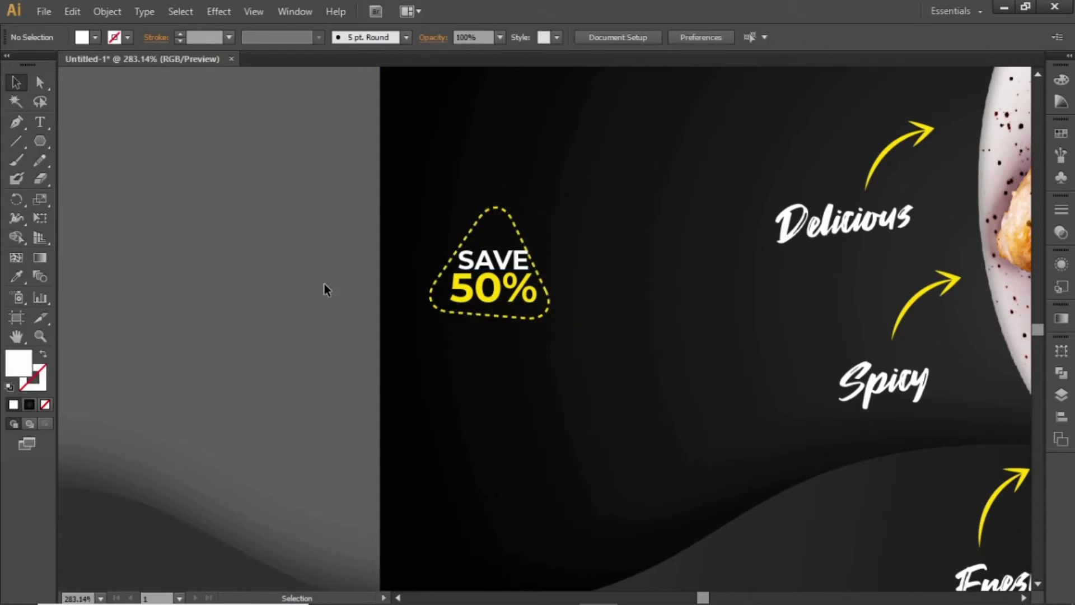
# Add a left-aligned Lorem ipsum placeholder paragraph near the artboard's lower left.
pyautogui.hotkey('ctrl', '0')
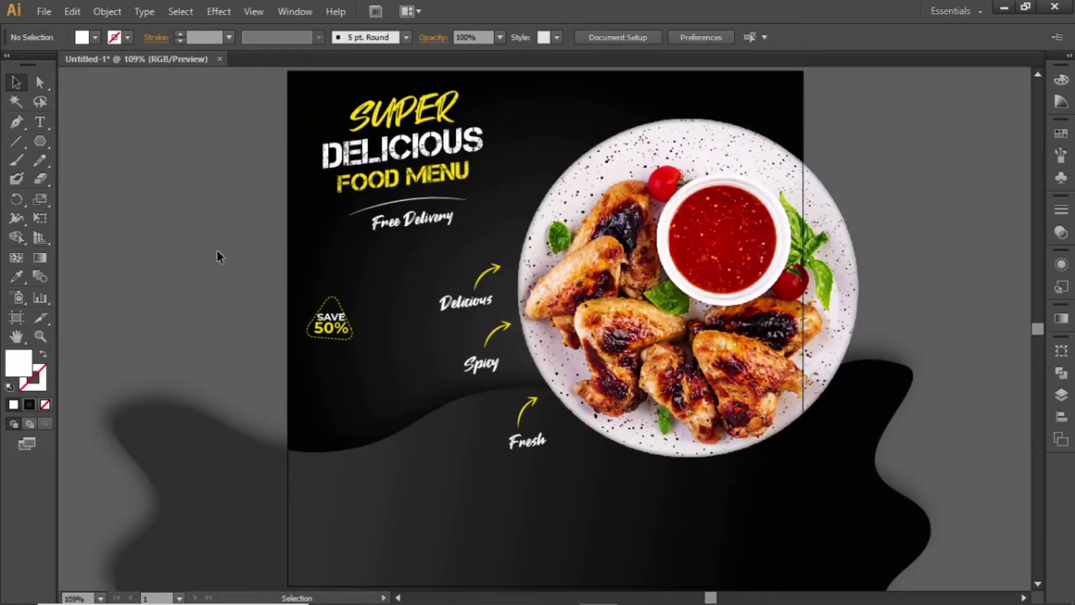
pyautogui.moveTo(473, 362); pyautogui.dragTo(448, 278)
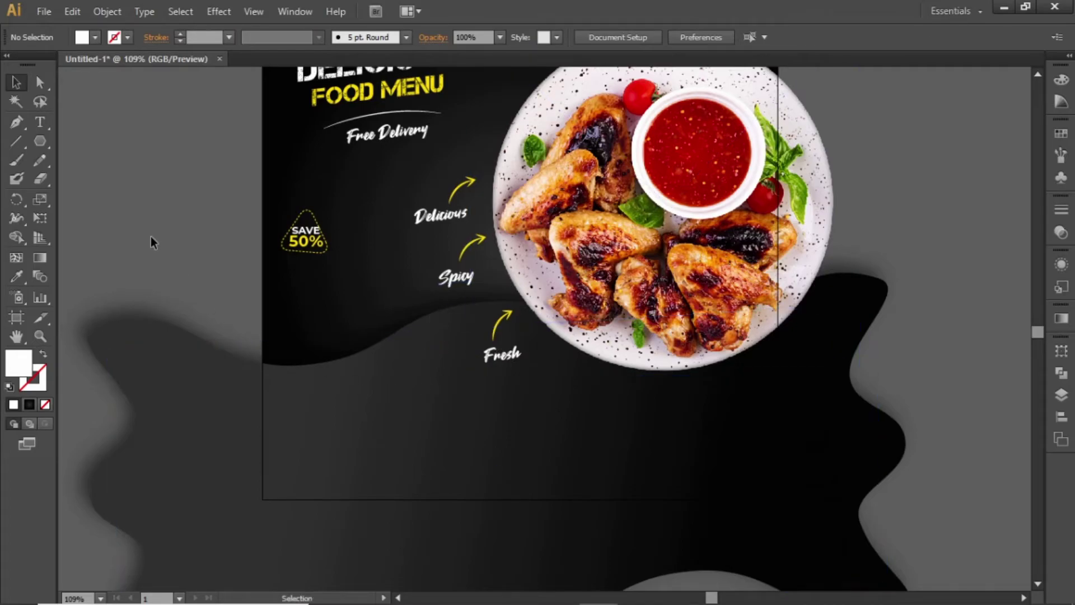
pyautogui.click(45, 120)
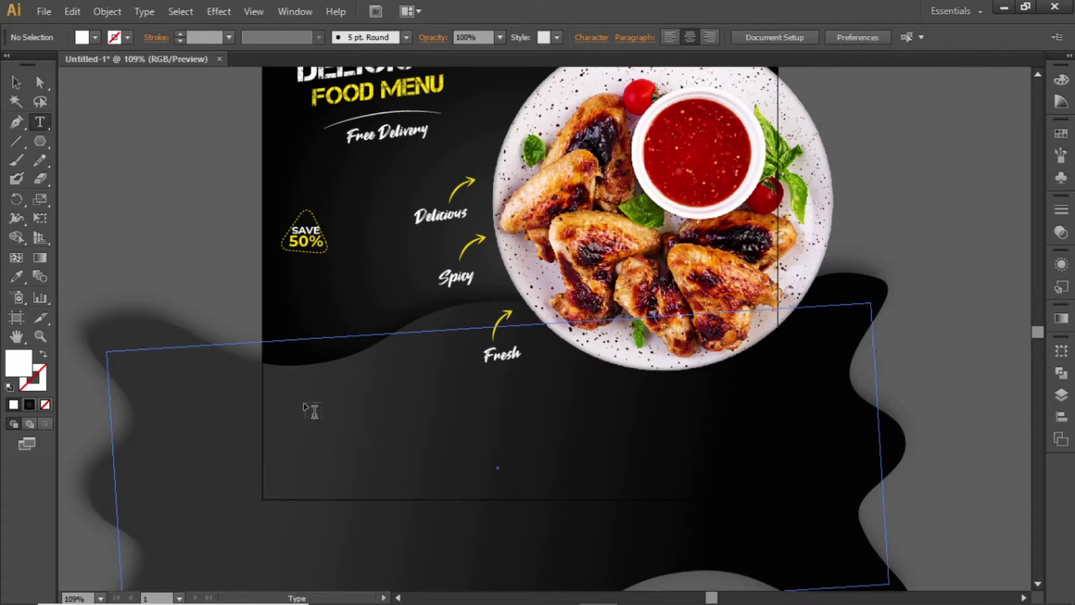
pyautogui.moveTo(291, 396); pyautogui.dragTo(476, 444)
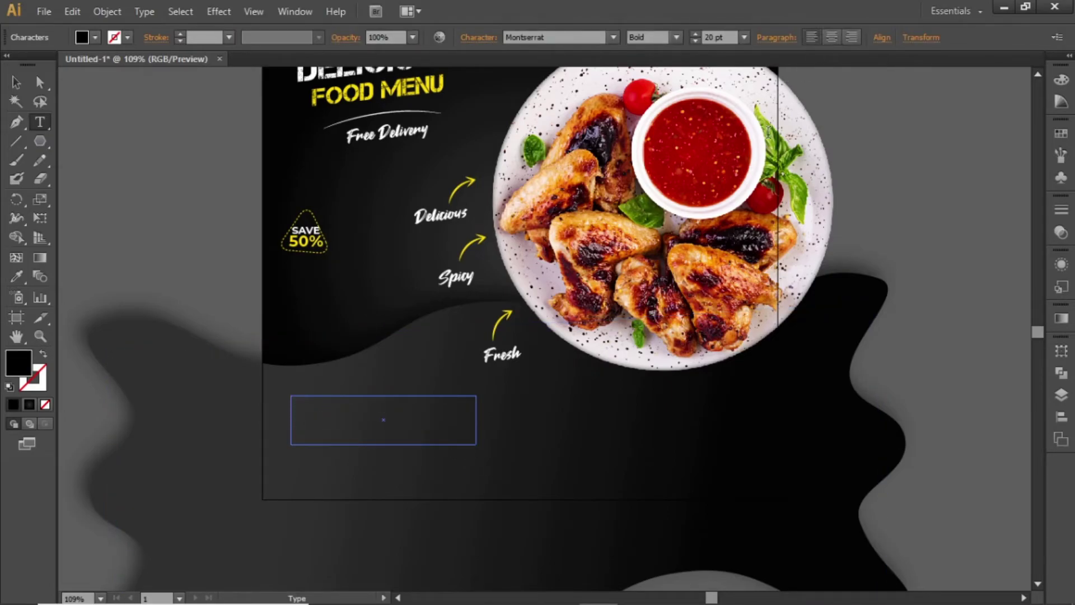
pyautogui.click(812, 37)
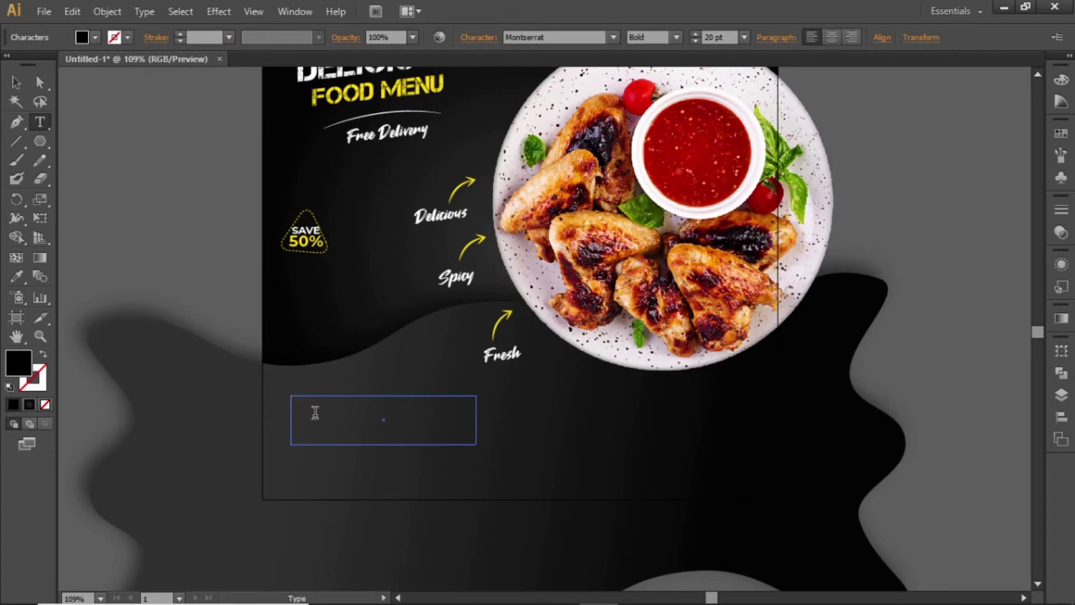
pyautogui.press('Escape')
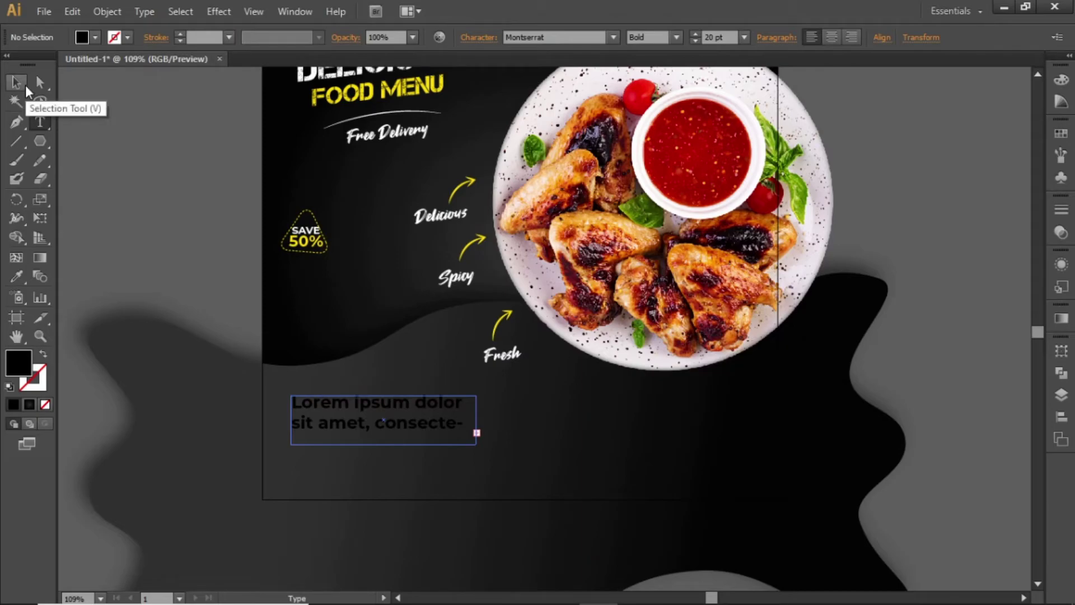
# Make the paragraph white, Montserrat Regular at 10 pt.
pyautogui.click(26, 91)
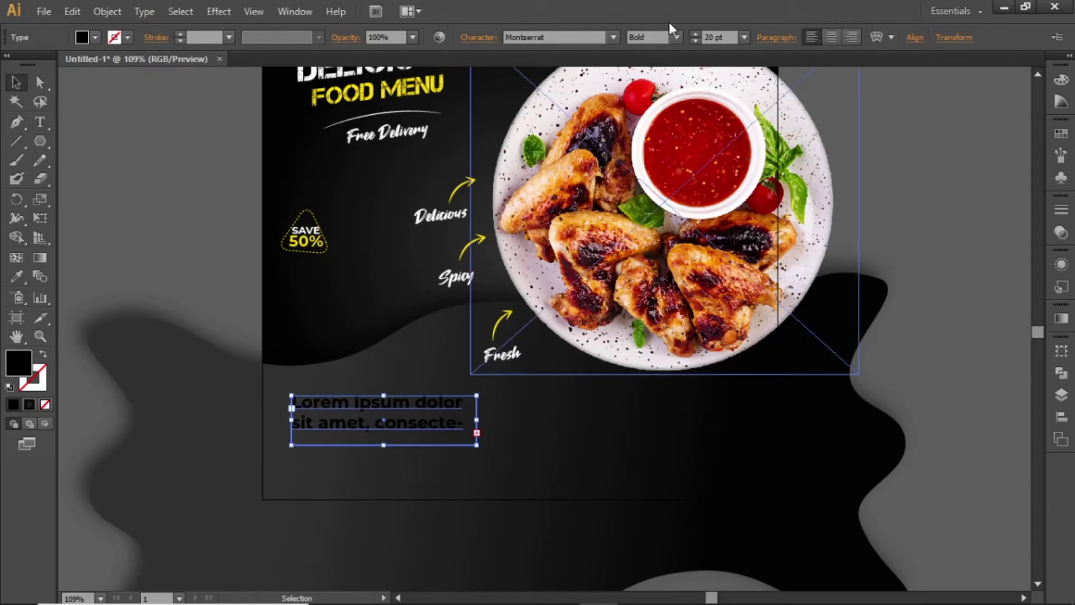
pyautogui.click(675, 37)
pyautogui.click(672, 56)
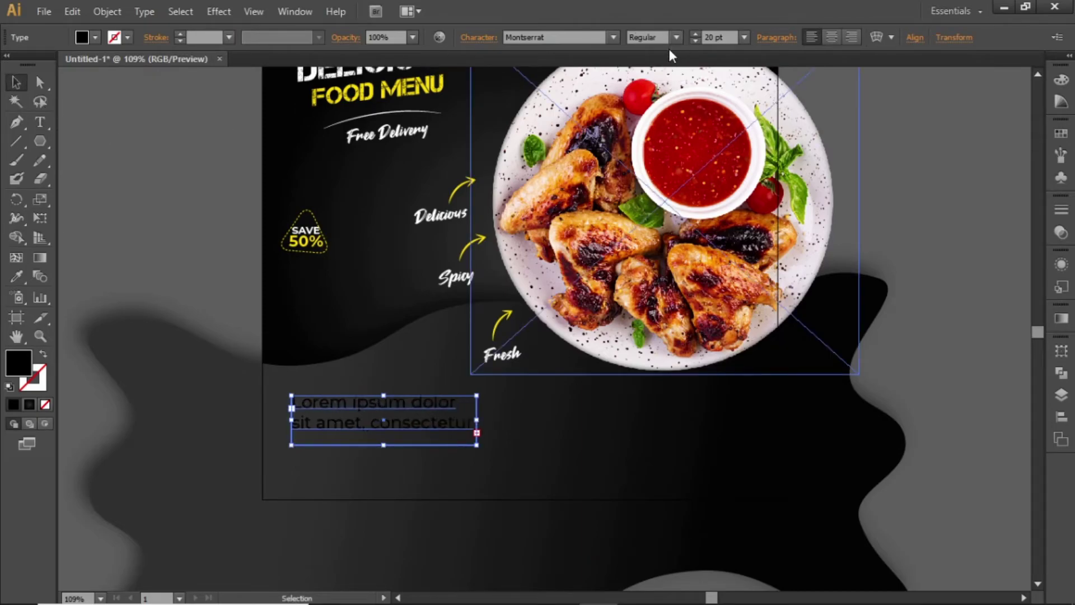
pyautogui.click(1062, 133)
pyautogui.click(888, 141)
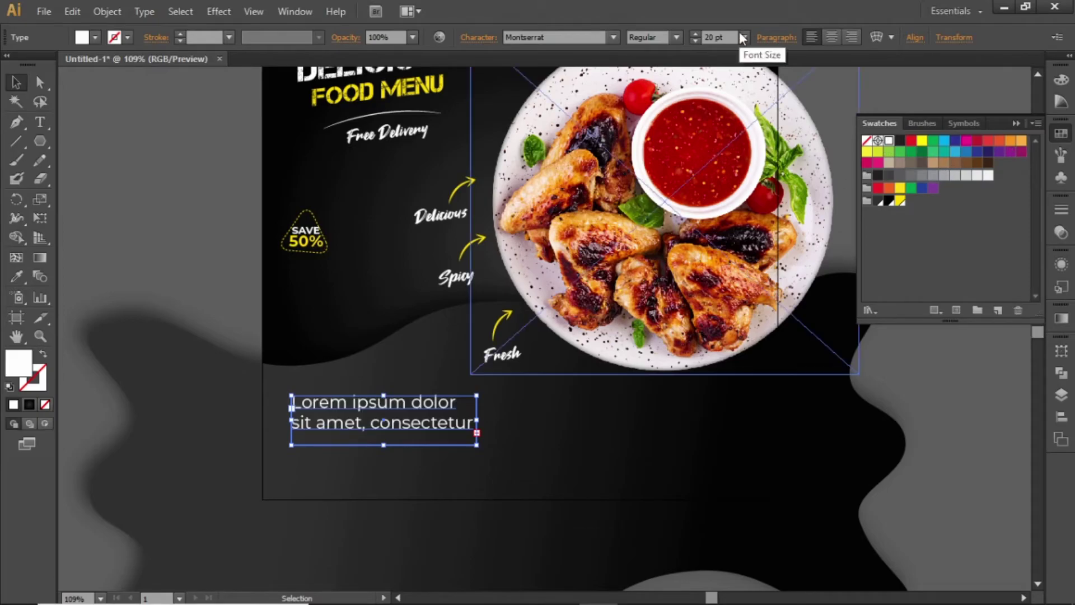
pyautogui.click(727, 36)
pyautogui.write('9')
pyautogui.press('Return')
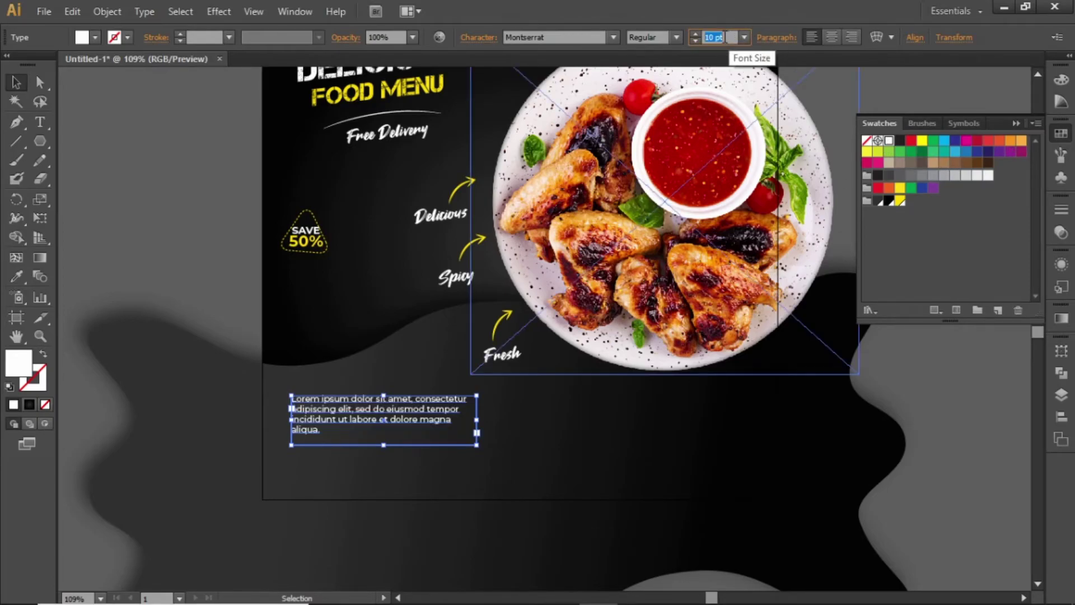
pyautogui.press('Up')
pyautogui.click(726, 37)
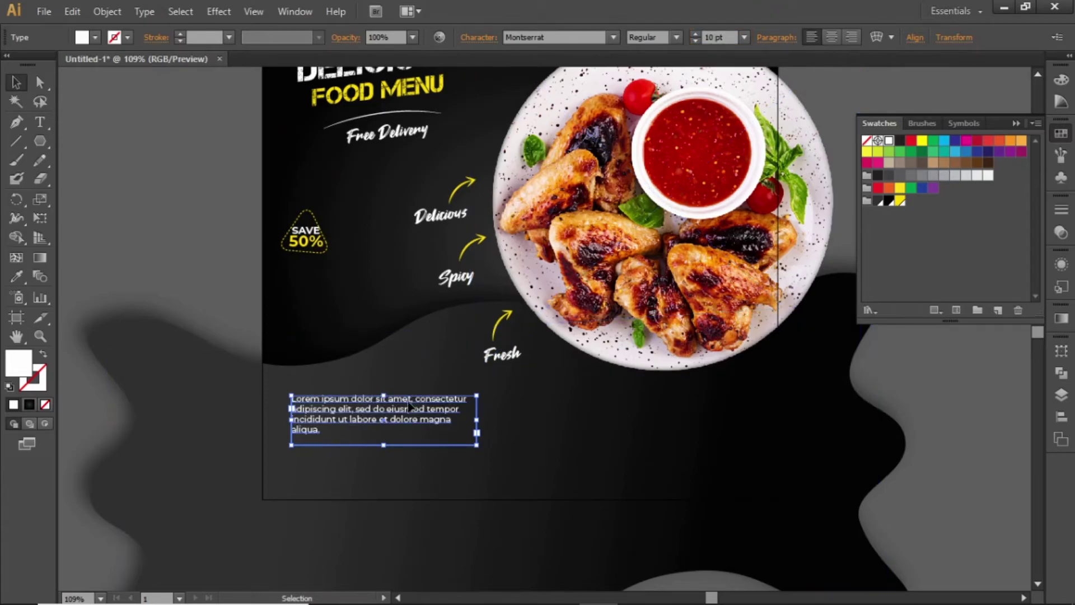
# Set the paragraph's opacity to 80% and nudge it slightly left.
pyautogui.click(413, 38)
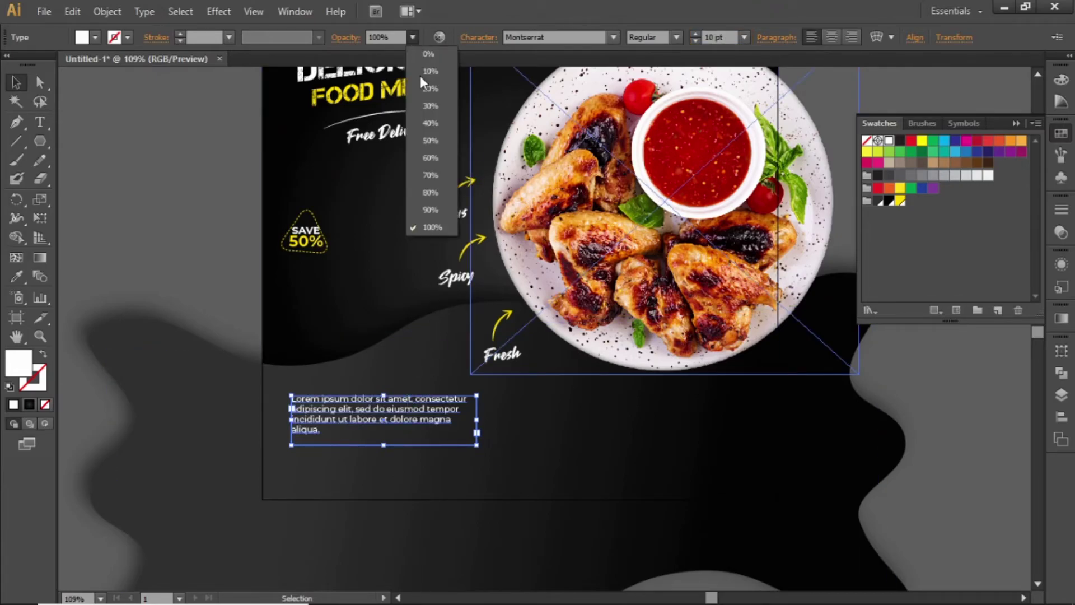
pyautogui.click(435, 191)
pyautogui.click(137, 177)
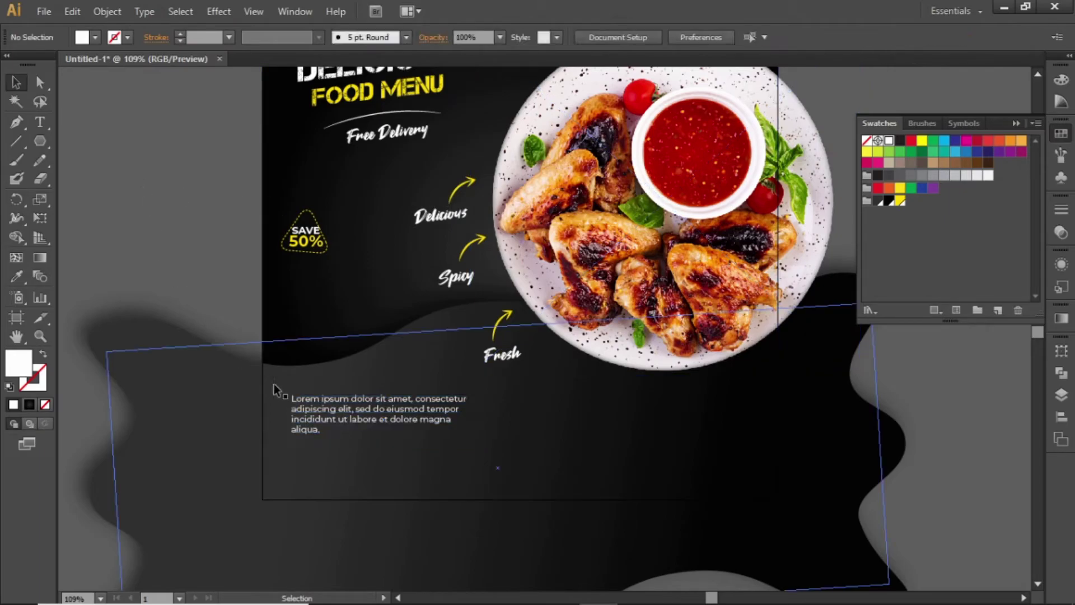
pyautogui.click(305, 402)
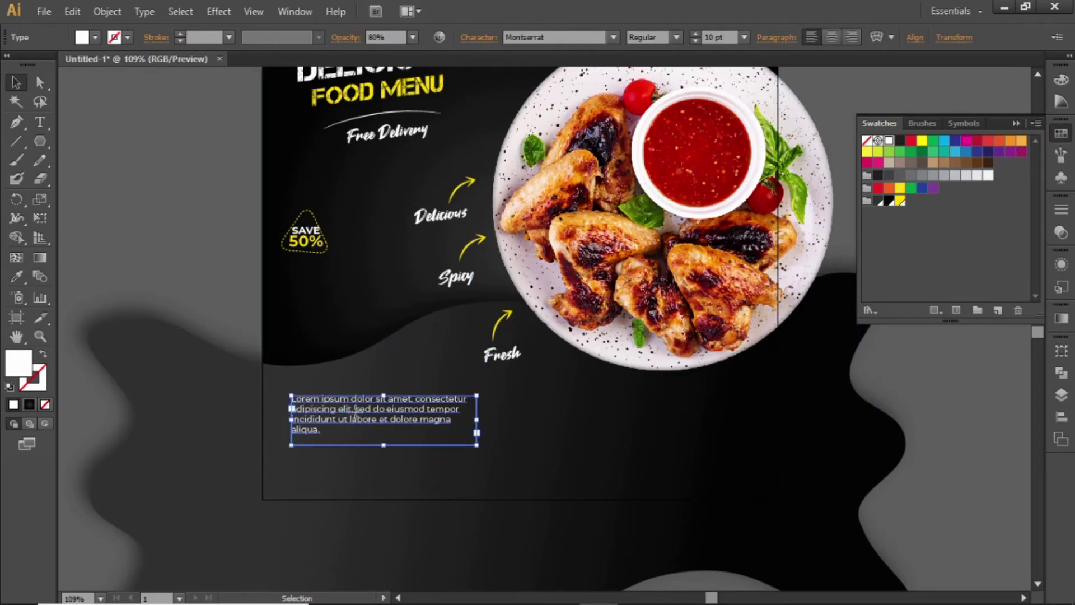
pyautogui.moveTo(355, 414); pyautogui.dragTo(350, 415)
pyautogui.click(190, 248)
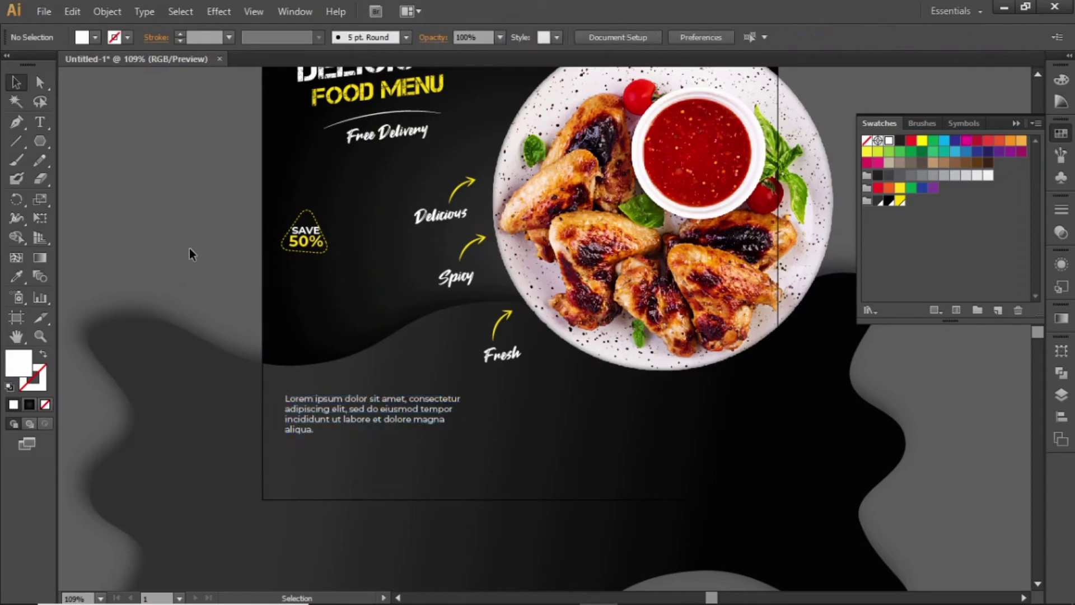
# Duplicate the 50% text below the paragraph and retype it as 'CALL FOR DELIVERY'.
pyautogui.click(306, 241)
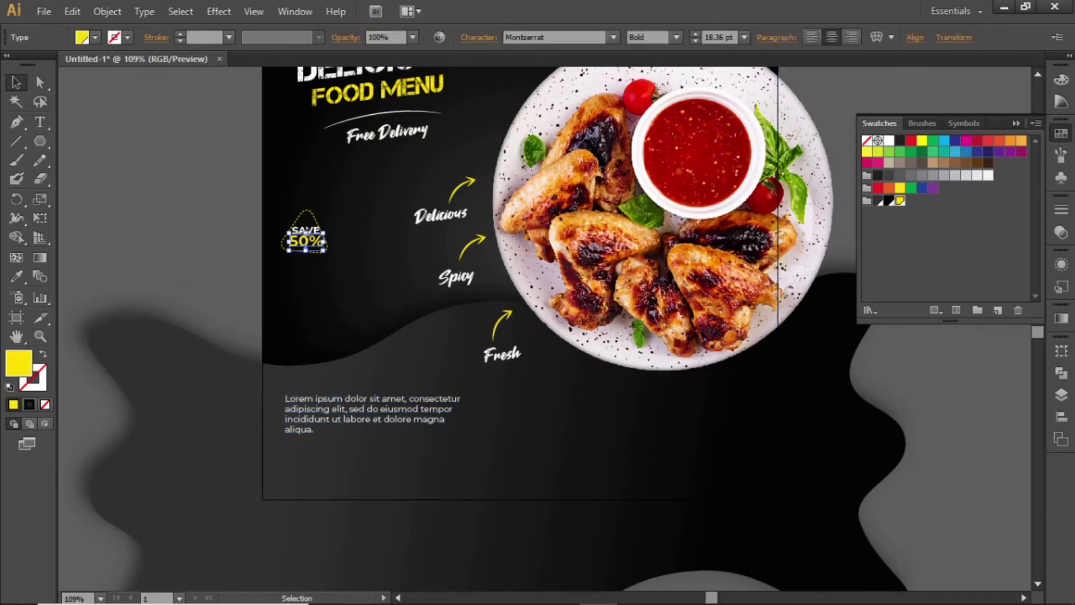
pyautogui.moveTo(317, 243); pyautogui.dragTo(320, 455)
pyautogui.doubleClick(319, 455)
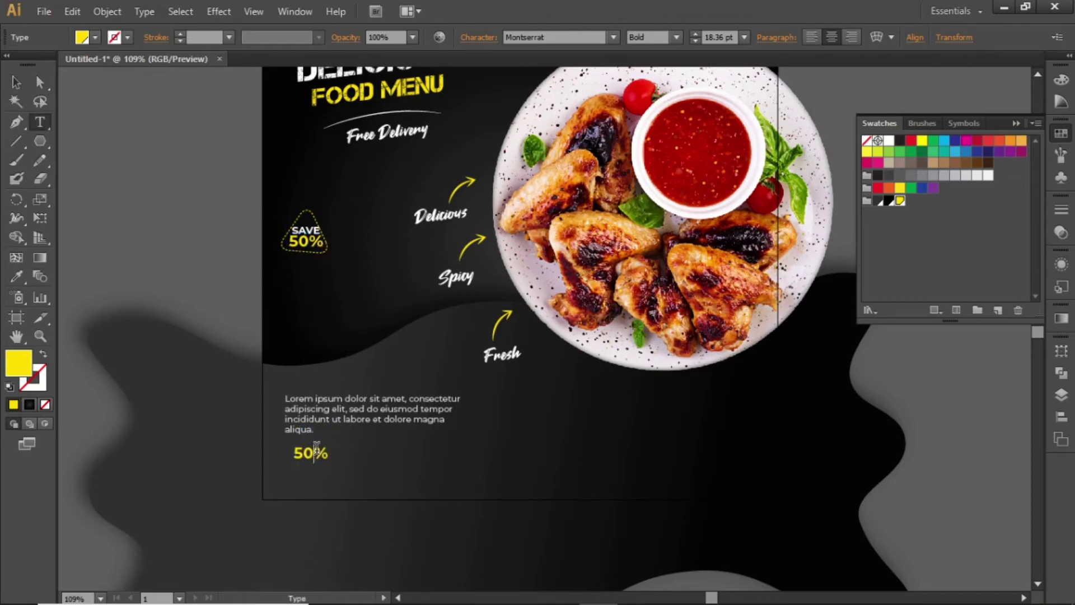
pyautogui.hotkey('ctrl', 'a')
pyautogui.write('CALL FOR DELIVERY')
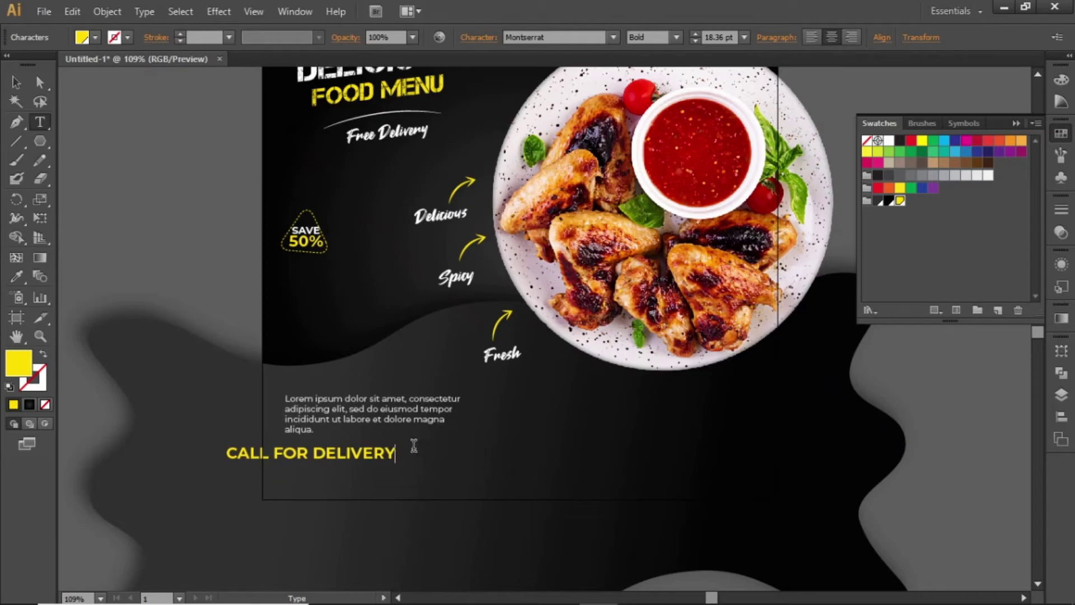
pyautogui.click(16, 82)
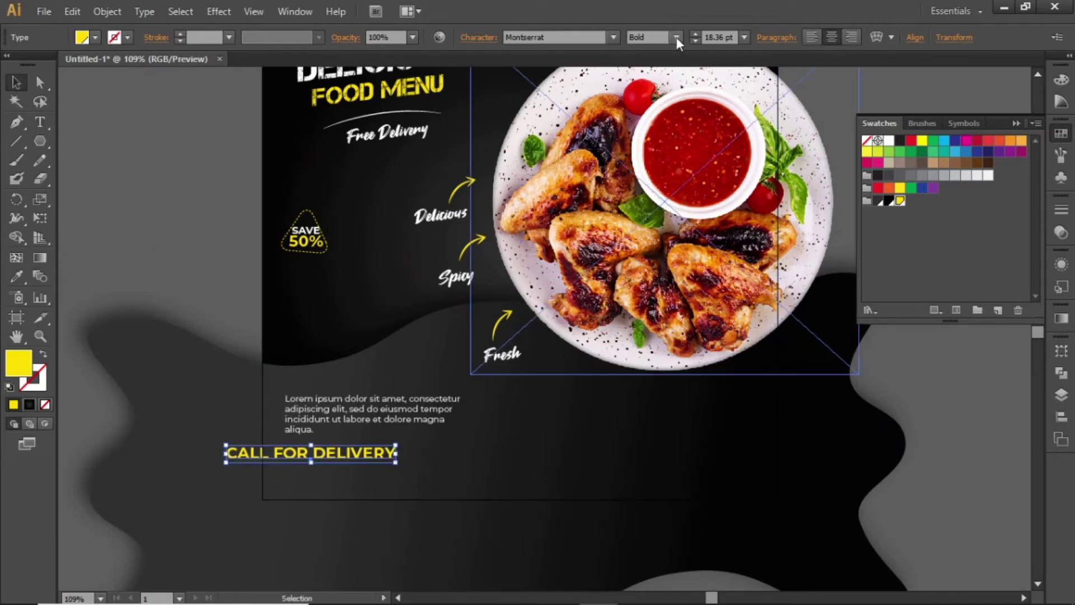
# Set CALL FOR DELIVERY to Regular weight and reduce its font size.
pyautogui.click(677, 37)
pyautogui.click(669, 50)
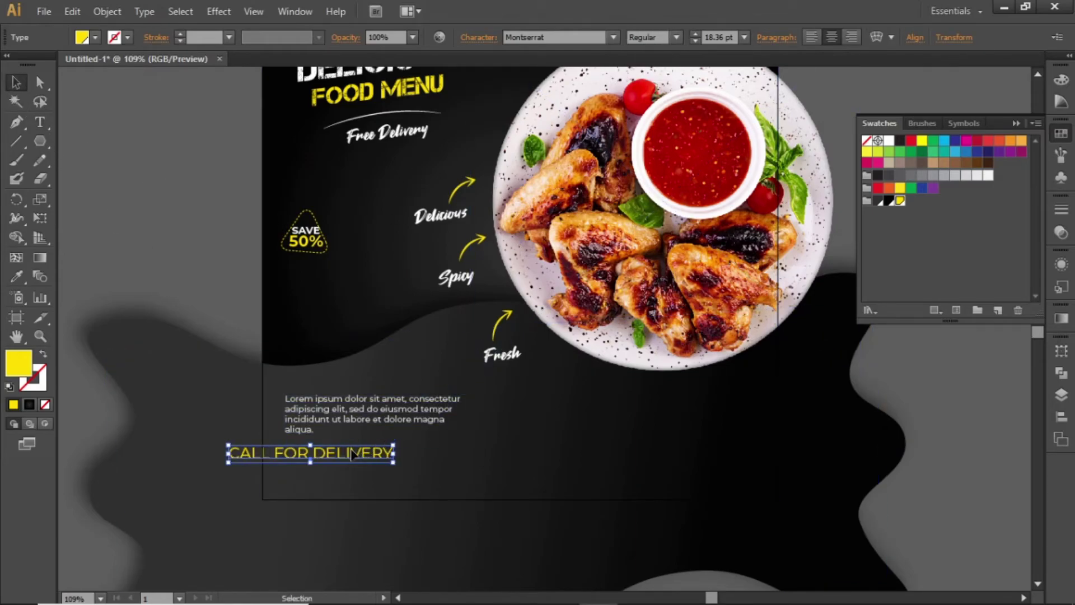
pyautogui.moveTo(352, 455); pyautogui.dragTo(409, 458)
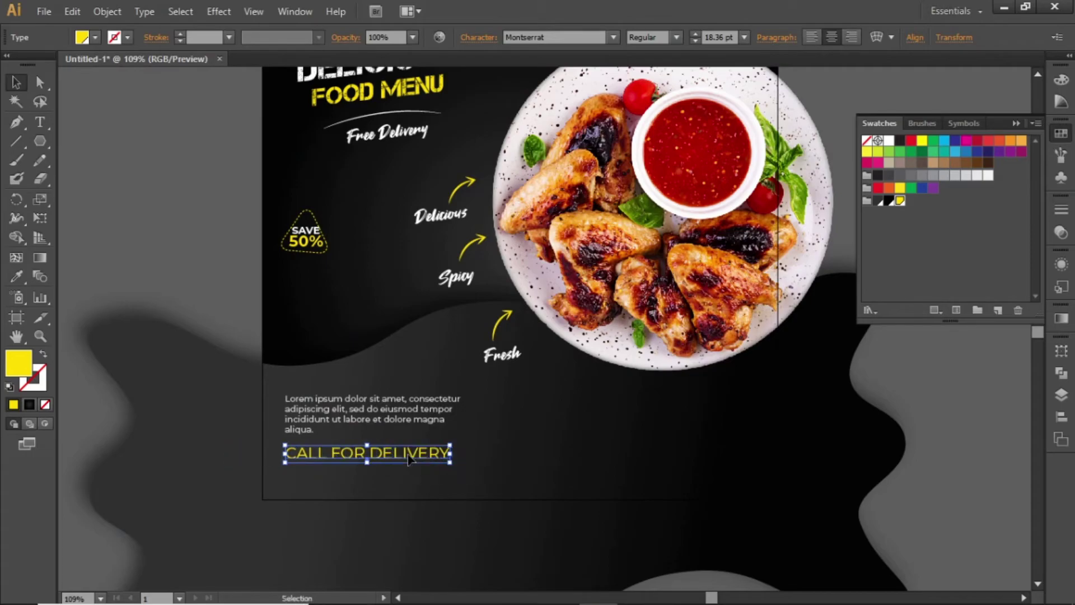
pyautogui.click(733, 38)
pyautogui.write('17')
pyautogui.press('Return')
pyautogui.press('Down')
pyautogui.press('Down')
pyautogui.press('Down')
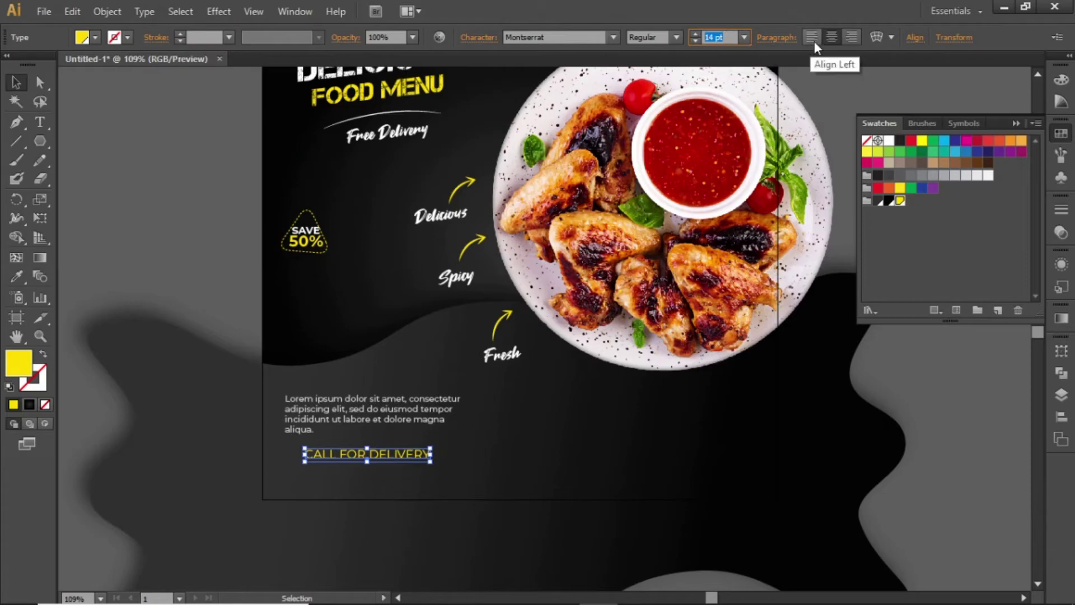
# Left-align CALL FOR DELIVERY with the paragraph's left edge and settle it at 12 pt.
pyautogui.click(812, 38)
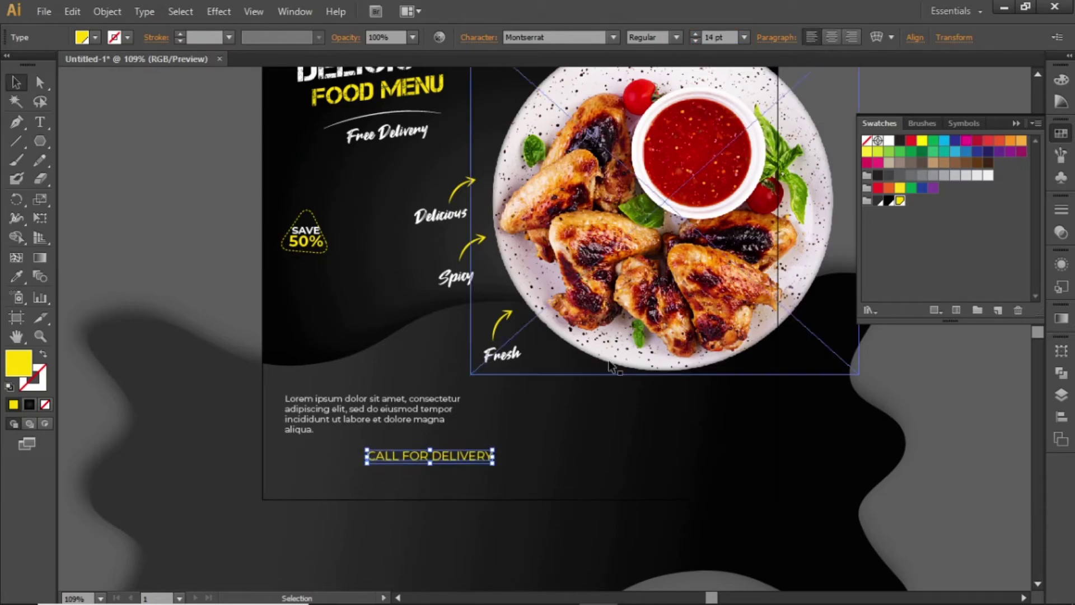
pyautogui.moveTo(429, 456); pyautogui.dragTo(293, 460)
pyautogui.click(735, 37)
pyautogui.press('Down')
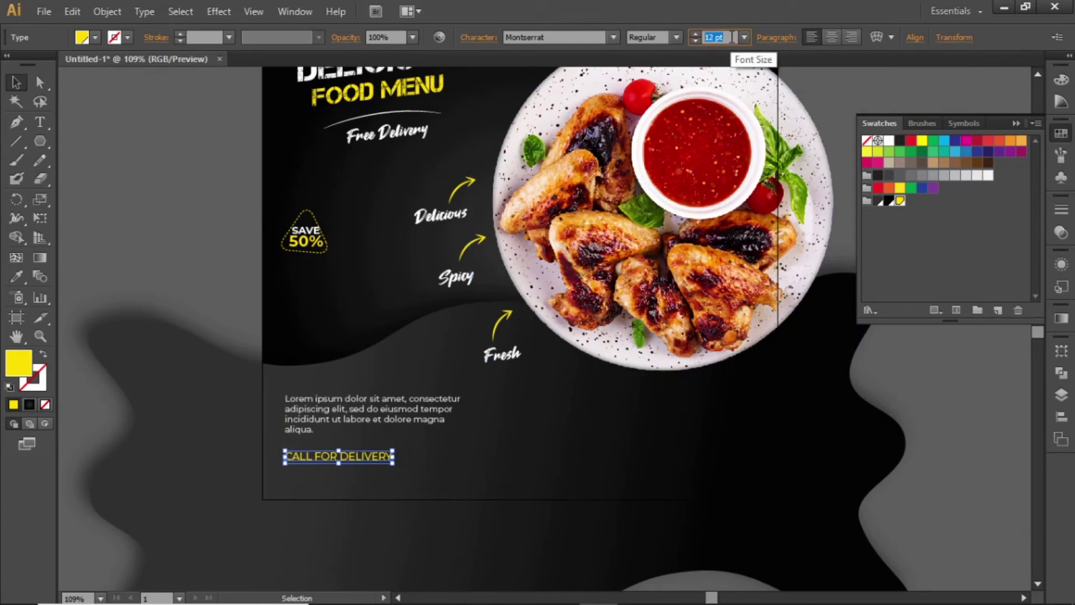
pyautogui.press('Up')
pyautogui.press('Up')
pyautogui.press('Up')
pyautogui.press('Up')
pyautogui.press('Up')
pyautogui.press('Up')
pyautogui.press('Up')
pyautogui.press('Up')
pyautogui.press('Up')
pyautogui.press('Up')
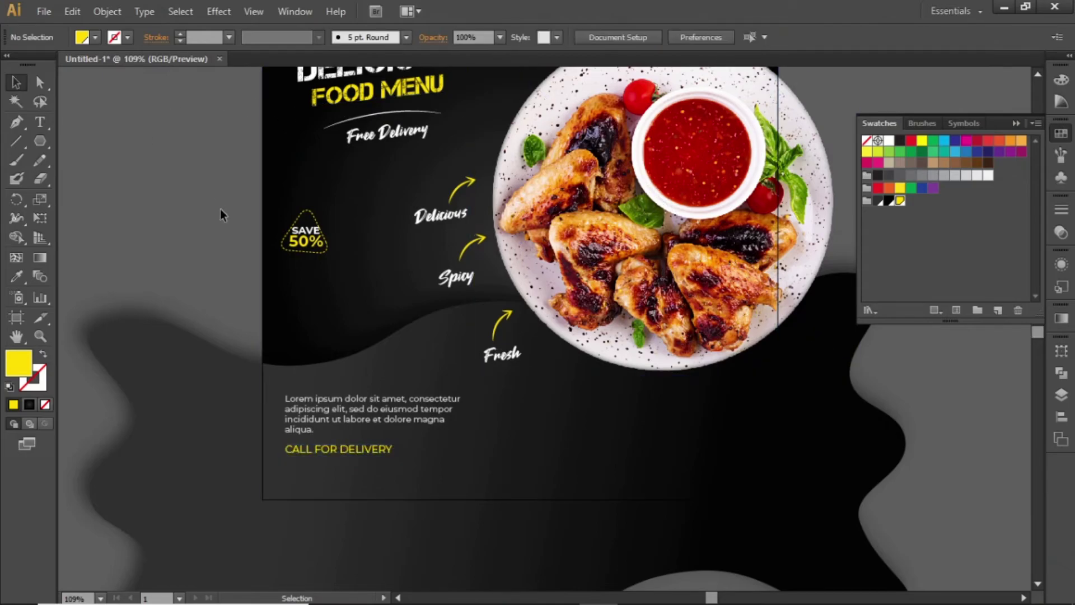
# Duplicate CALL FOR DELIVERY just below itself and replace the text with a sample phone number.
pyautogui.keyDown('shift'); pyautogui.click(339, 434); pyautogui.keyUp('shift')
pyautogui.click(344, 455)
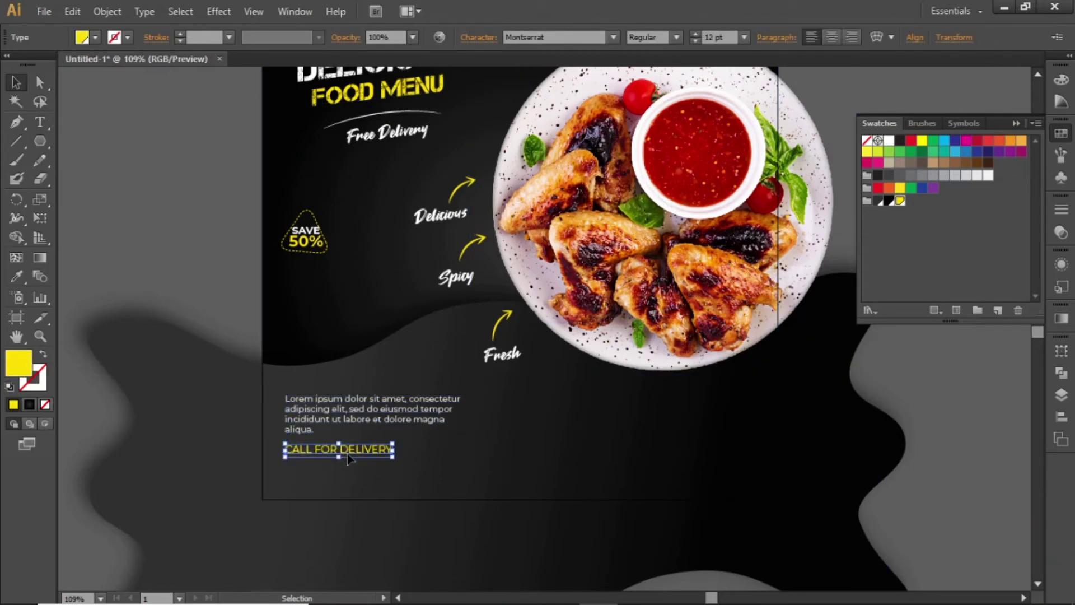
pyautogui.moveTo(347, 454); pyautogui.dragTo(349, 475)
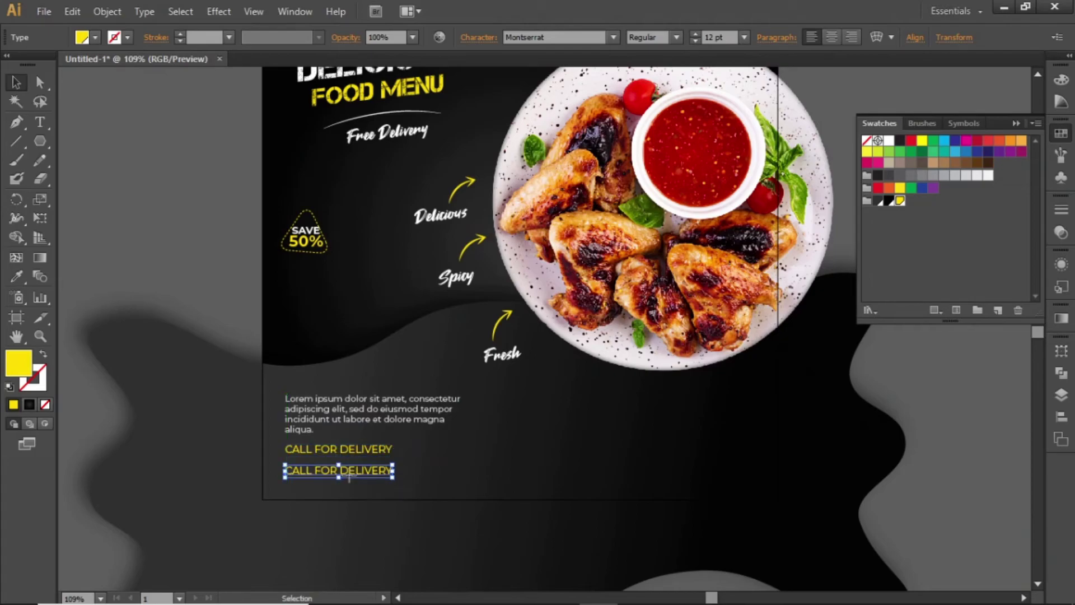
pyautogui.doubleClick(348, 474)
pyautogui.hotkey('ctrl', 'a')
pyautogui.write('123')
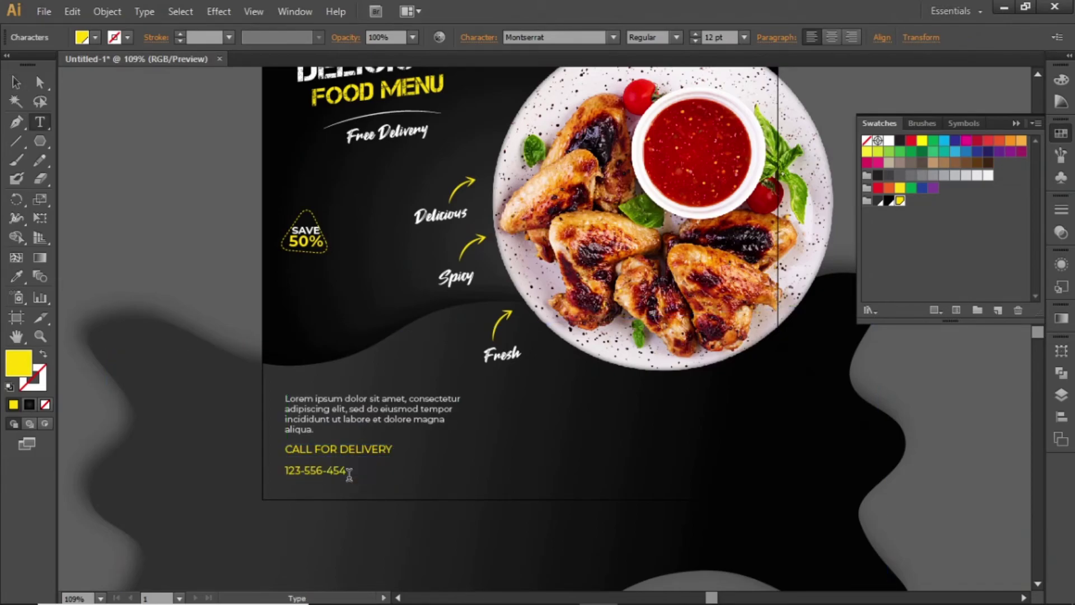
pyautogui.click(16, 83)
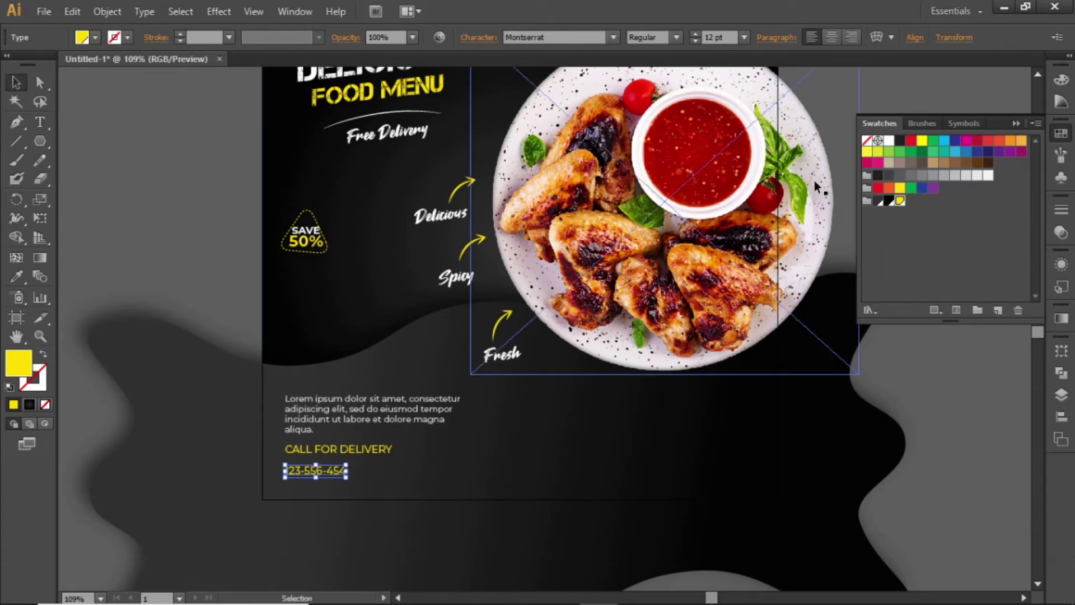
# Make the phone number white and enlarge it to about 20 pt.
pyautogui.click(889, 140)
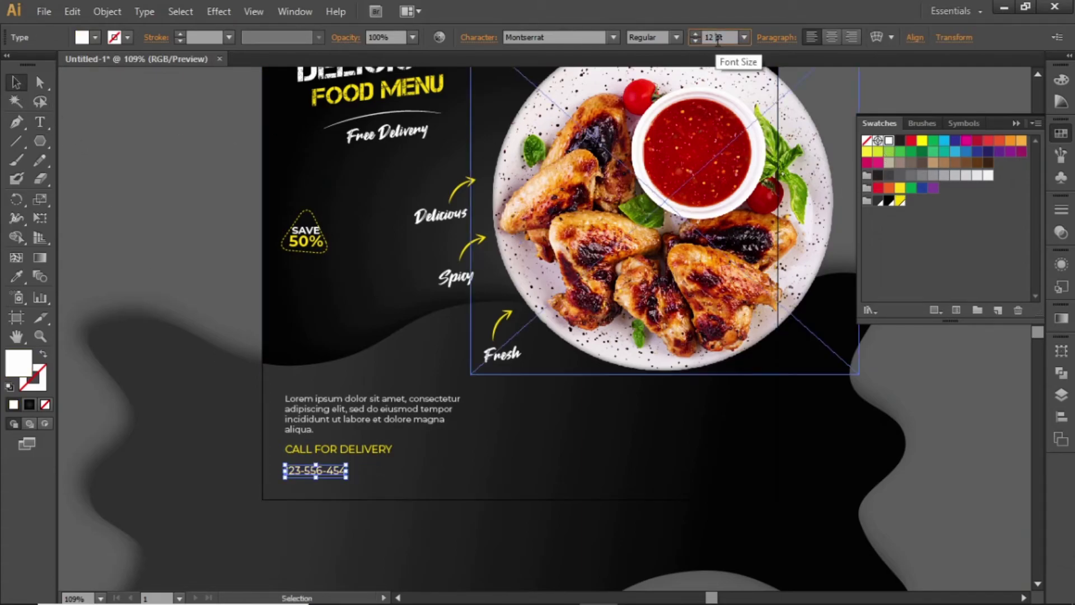
pyautogui.click(711, 37)
pyautogui.write('20')
pyautogui.press('Return')
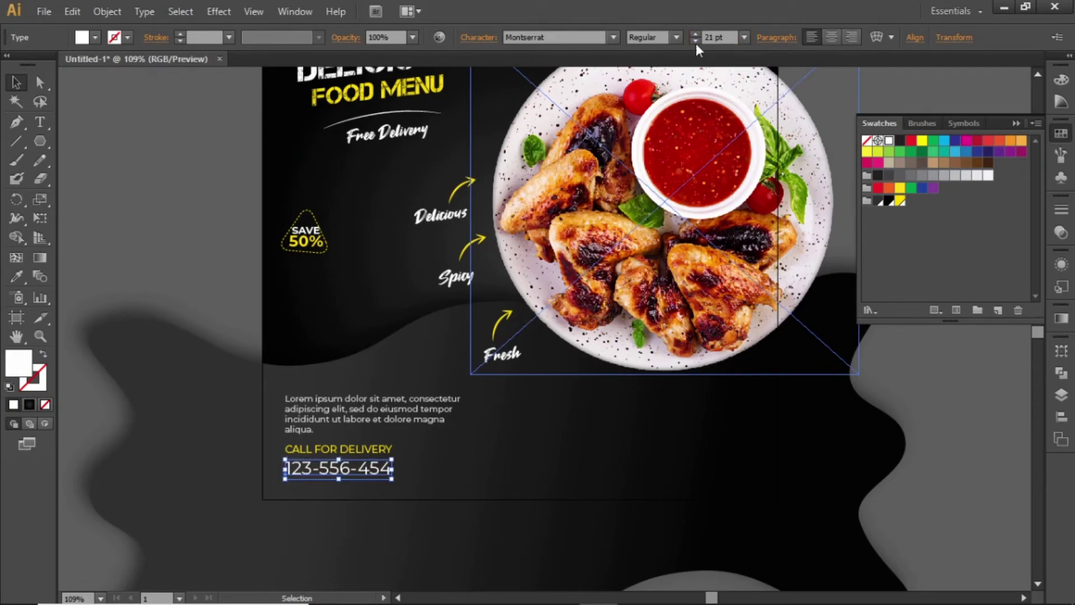
pyautogui.click(236, 116)
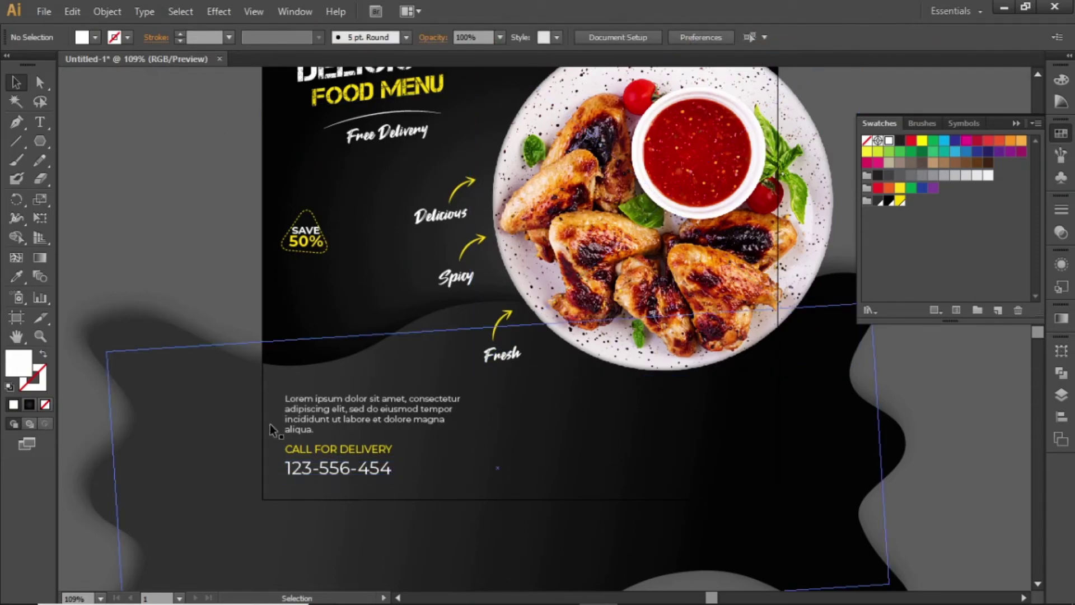
# Draw a wide white rectangle right of the contact lines and position it.
pyautogui.click(40, 141)
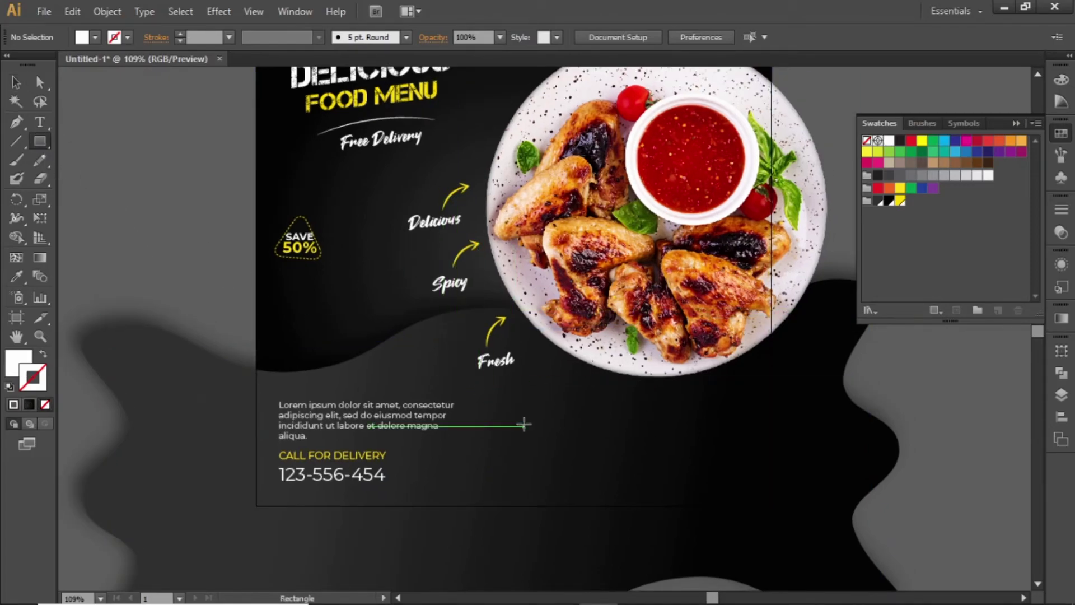
pyautogui.moveTo(523, 424); pyautogui.dragTo(603, 448)
pyautogui.click(17, 82)
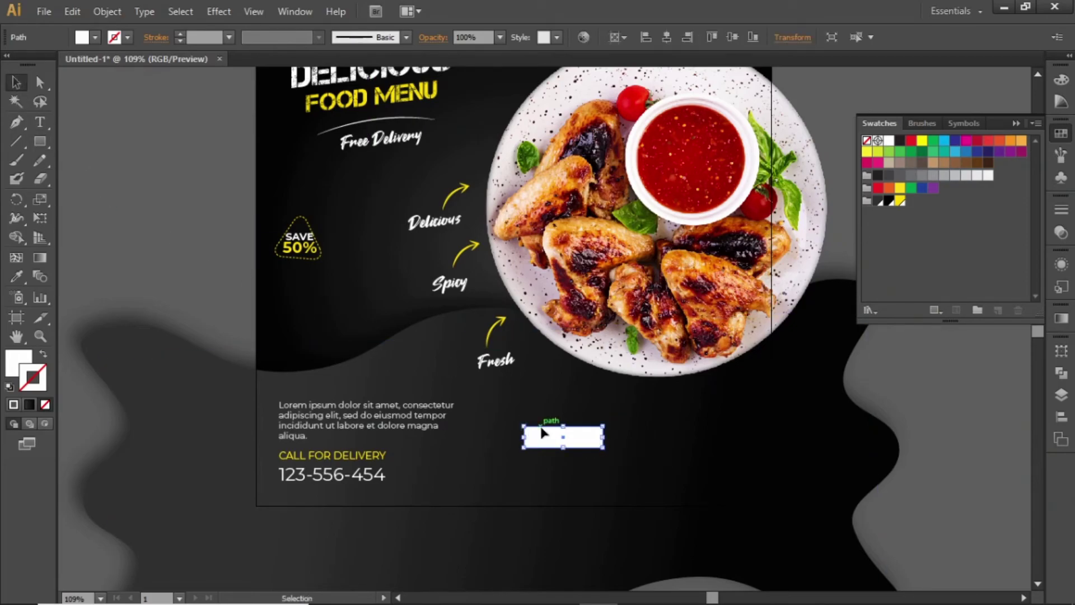
pyautogui.press('z')
pyautogui.moveTo(437, 393); pyautogui.dragTo(667, 489)
pyautogui.press('v')
pyautogui.moveTo(583, 335); pyautogui.dragTo(612, 381)
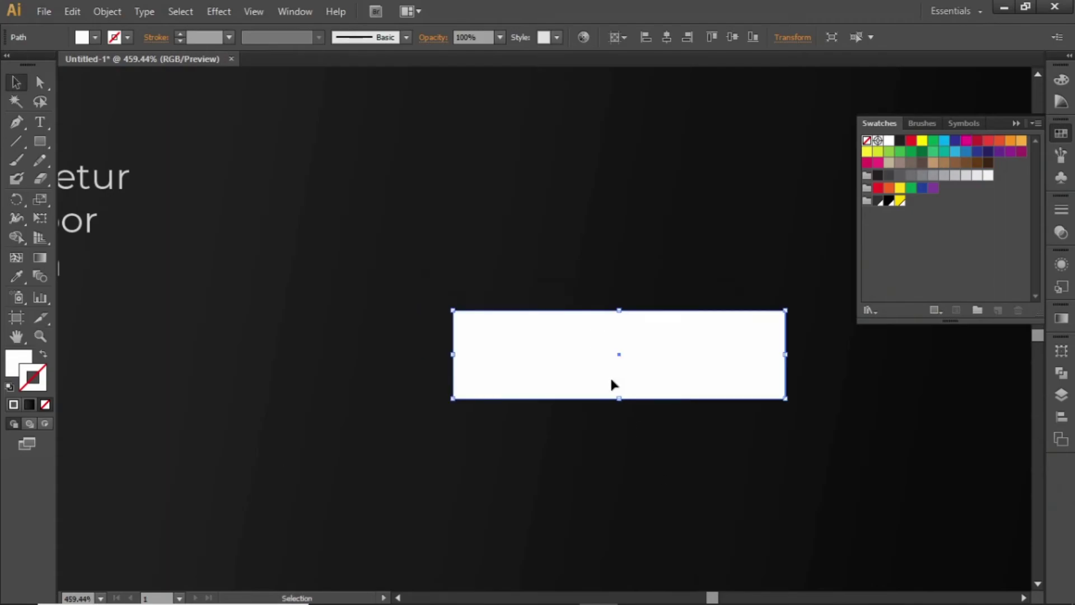
# Apply Round Corners with a 13 px radius to turn the rectangle into a pill.
pyautogui.click(218, 11)
pyautogui.moveTo(326, 193)
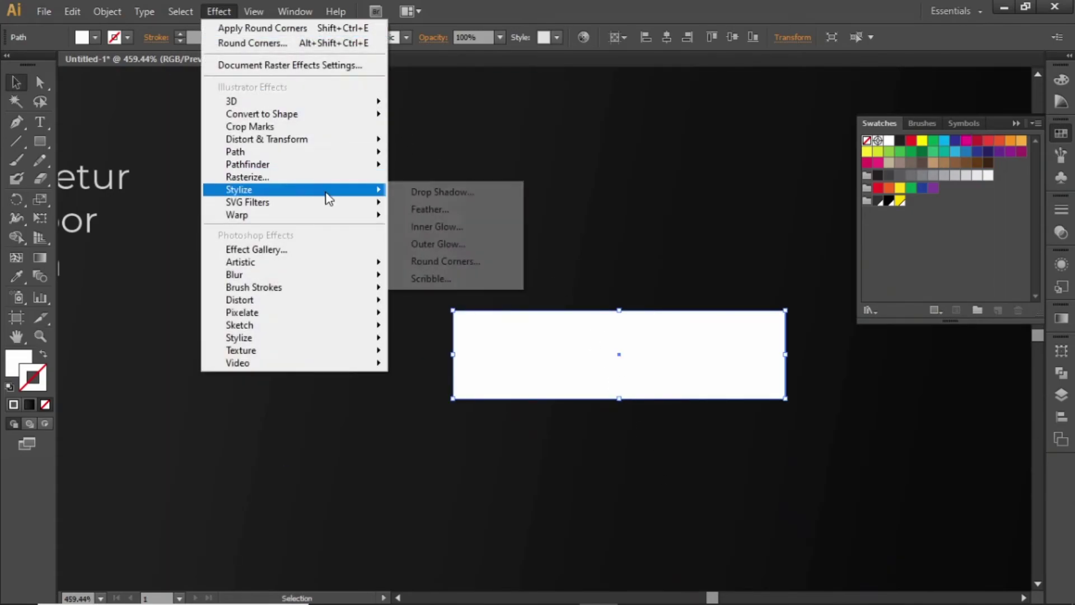
pyautogui.click(425, 261)
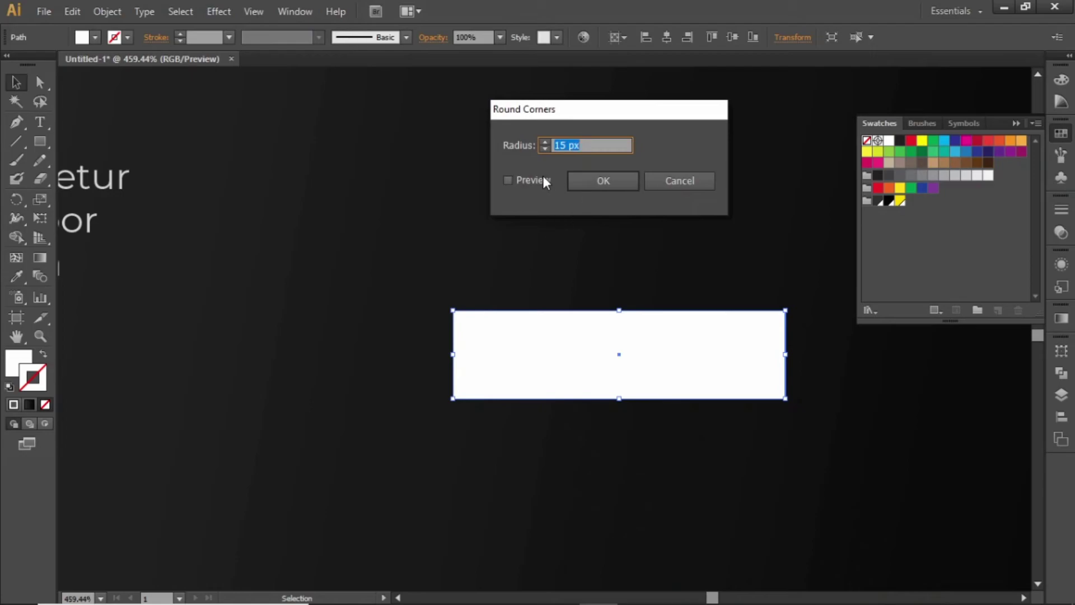
pyautogui.click(543, 179)
pyautogui.click(588, 146)
pyautogui.press('Down')
pyautogui.press('Down')
pyautogui.press('Down')
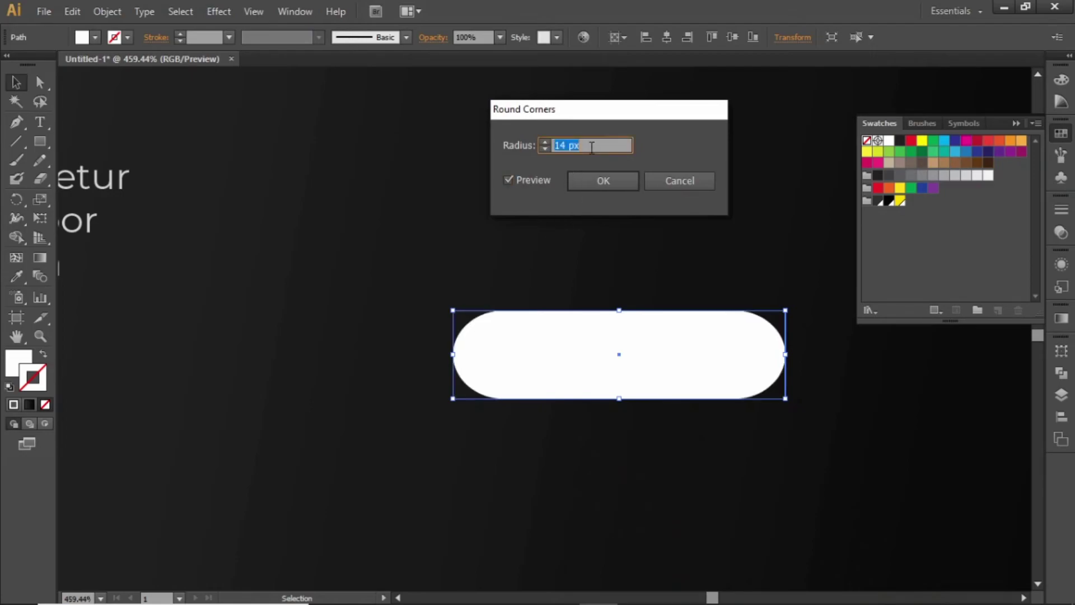
pyautogui.press('Up')
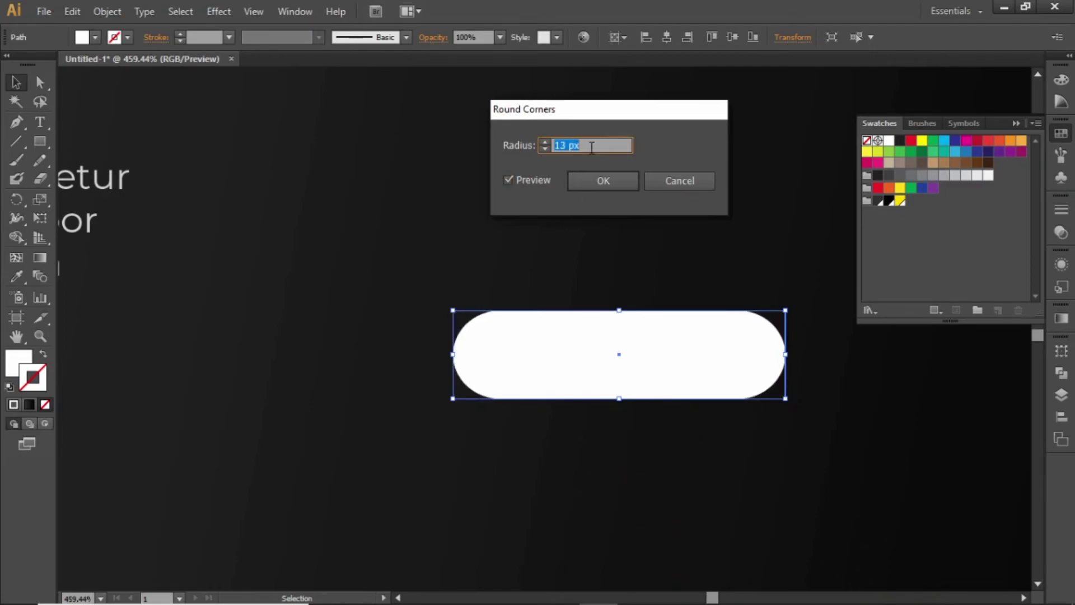
pyautogui.click(586, 181)
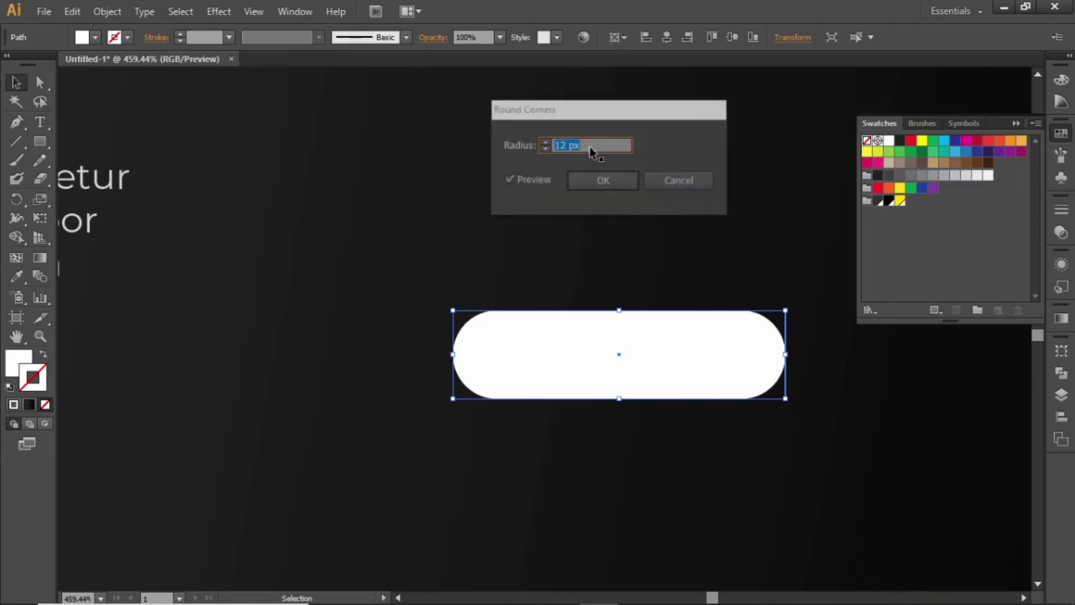
pyautogui.click(413, 274)
pyautogui.scroll(-2, 328, 282)
pyautogui.scroll(-1, 331, 283)
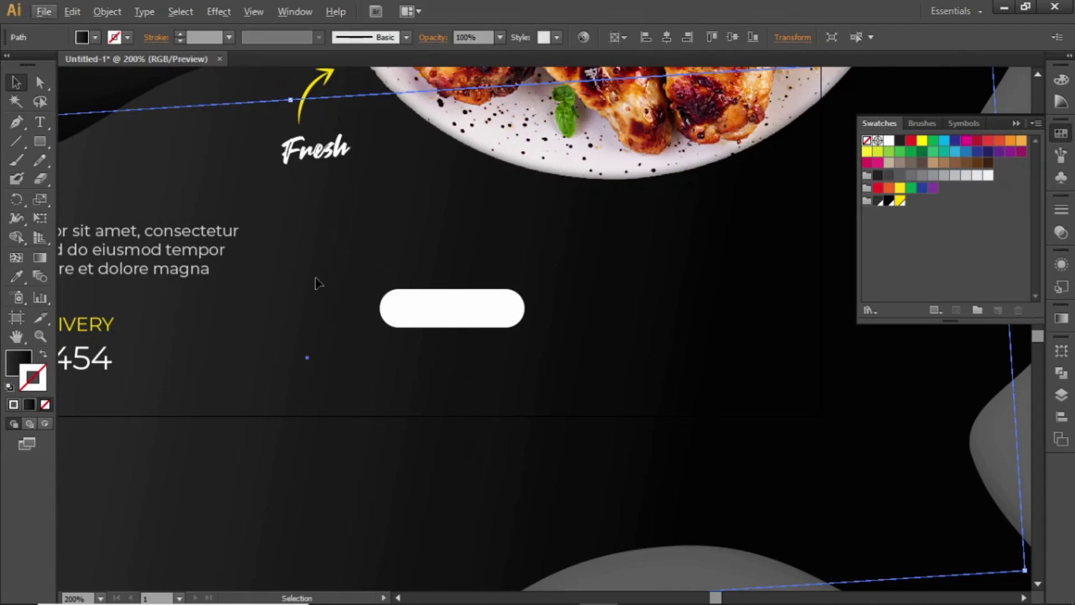
pyautogui.moveTo(314, 280); pyautogui.dragTo(489, 338)
# Duplicate CALL FOR DELIVERY to the right and retype it as 'ORDER NOW'.
pyautogui.click(331, 403)
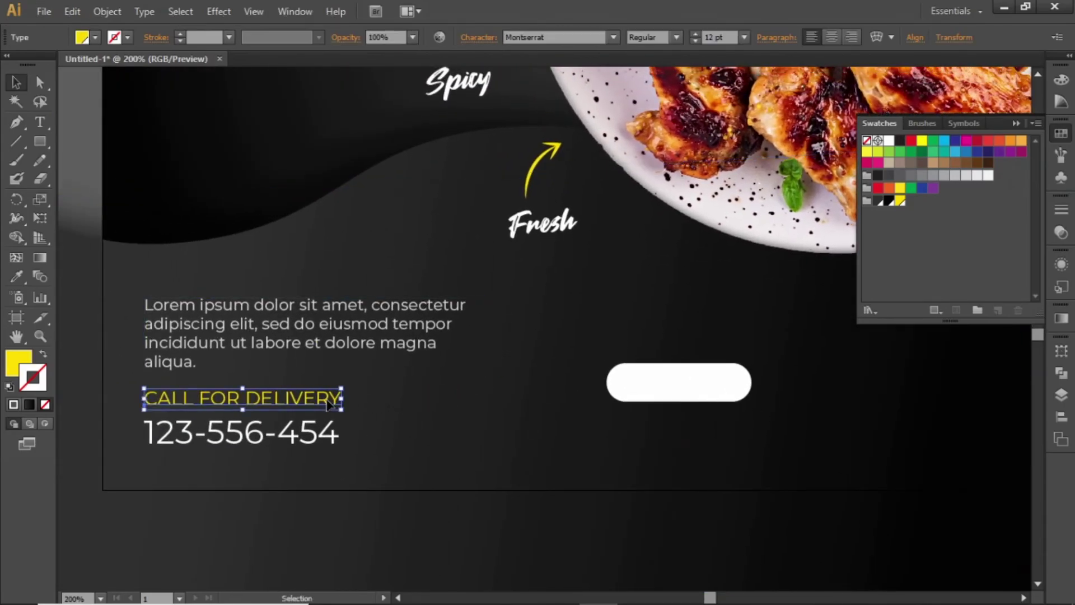
pyautogui.moveTo(317, 402); pyautogui.dragTo(560, 402)
pyautogui.doubleClick(514, 402)
pyautogui.hotkey('ctrl', 'a')
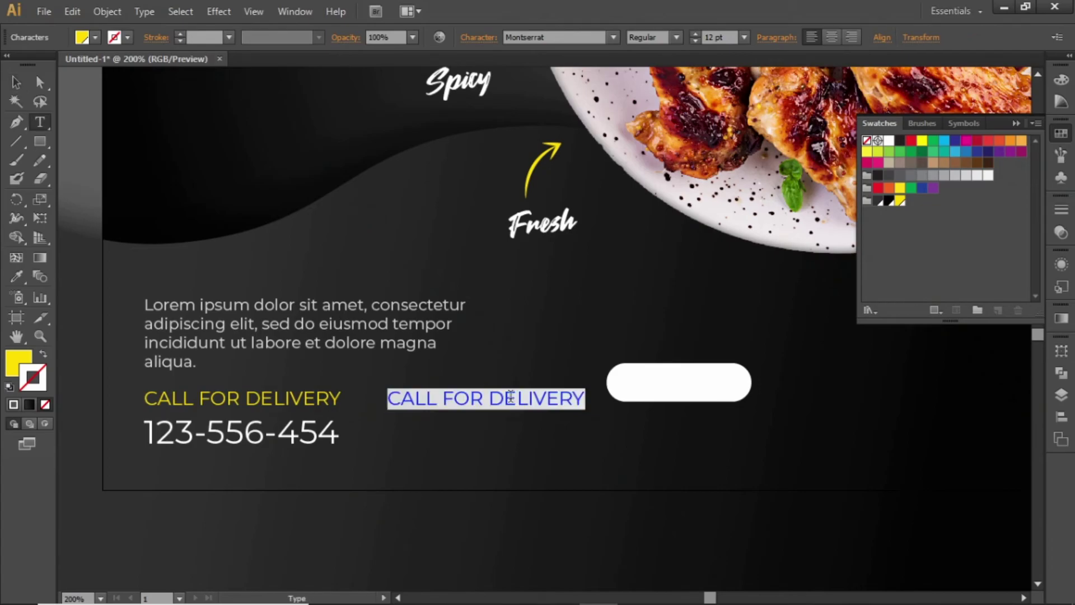
pyautogui.write('ORDER NOW')
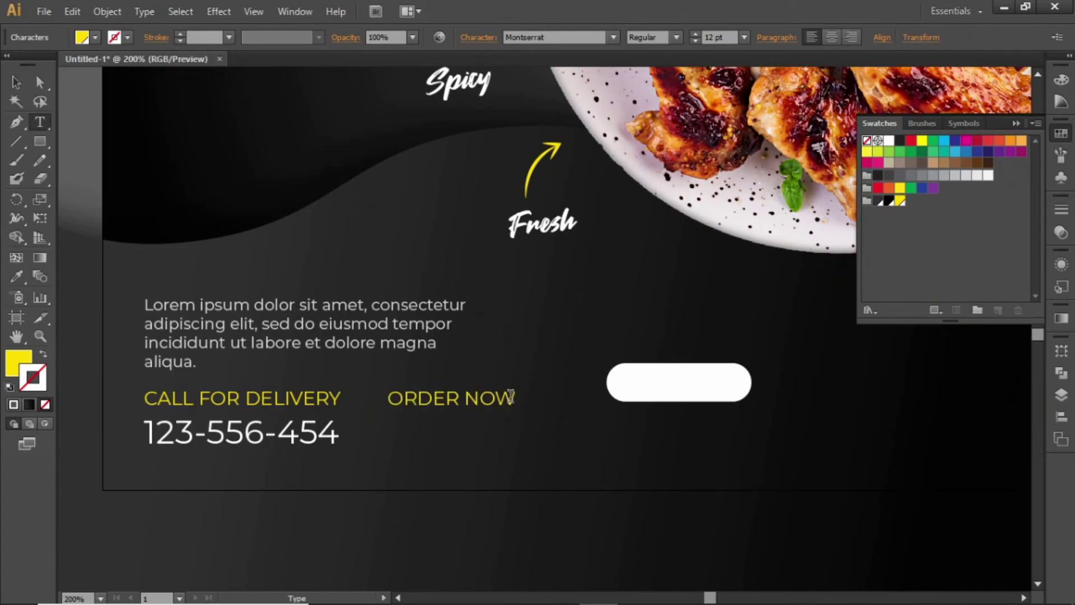
pyautogui.click(16, 82)
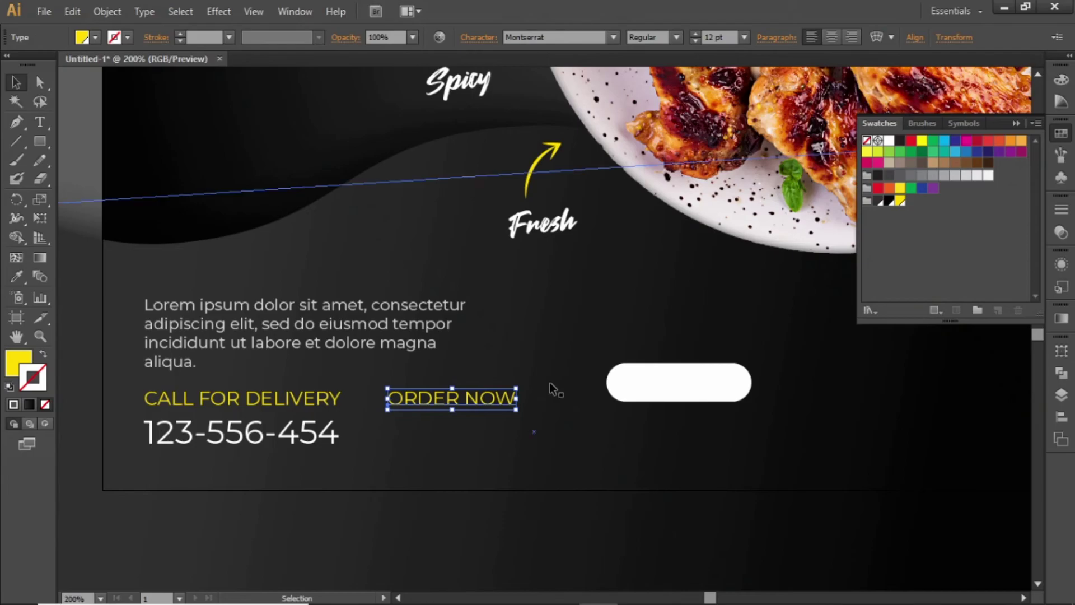
# Bring ORDER NOW to the front and make it Bold and dark grey.
pyautogui.rightClick(493, 400)
pyautogui.moveTo(572, 547)
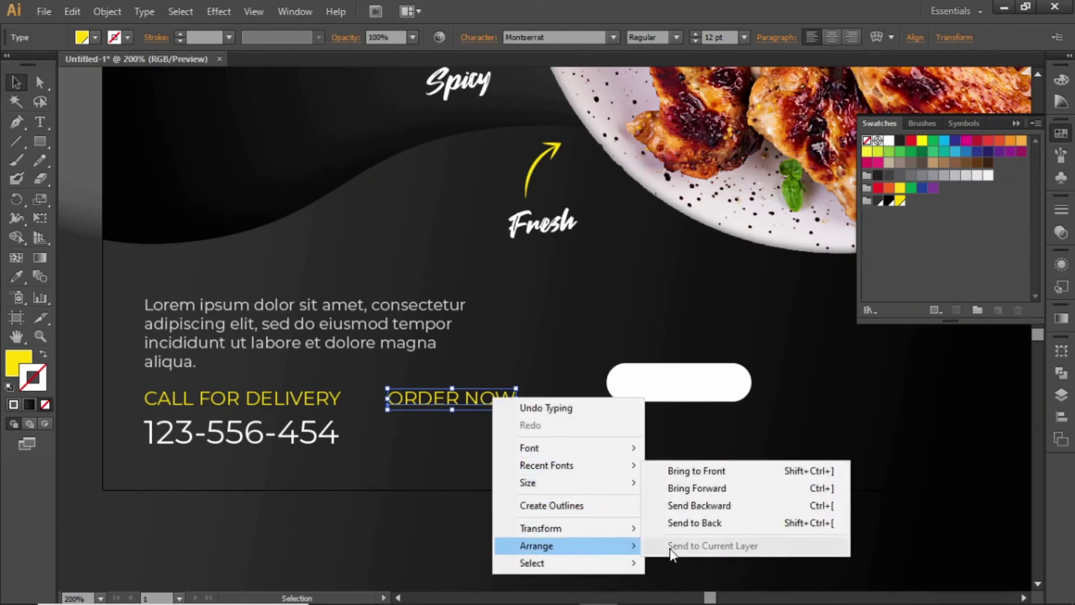
pyautogui.click(702, 473)
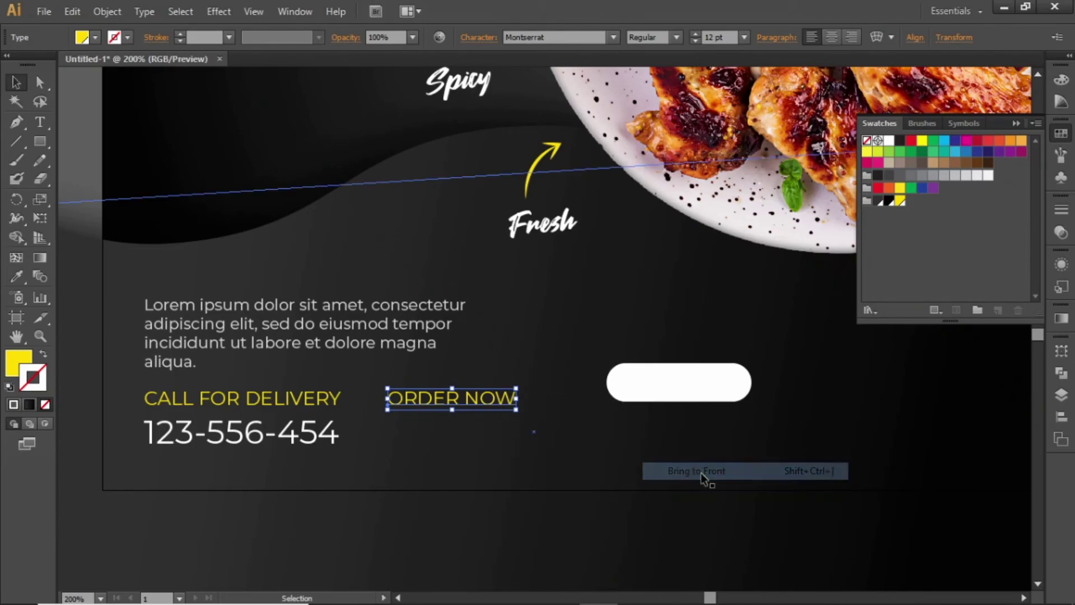
pyautogui.click(672, 39)
pyautogui.click(664, 67)
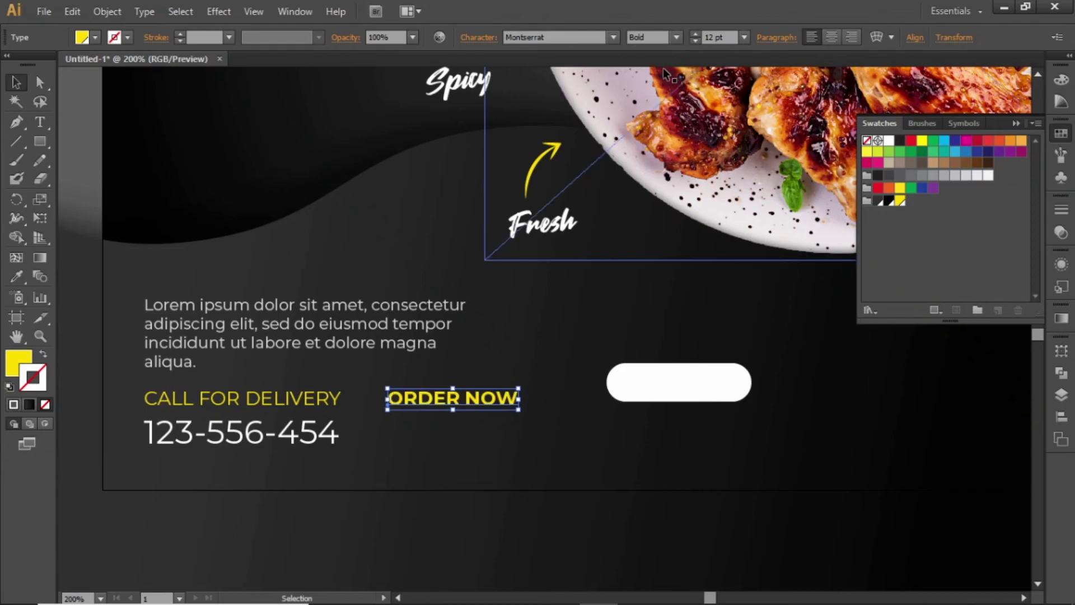
pyautogui.click(900, 175)
# Place ORDER NOW on the white pill at 9 pt and centre it.
pyautogui.moveTo(507, 400); pyautogui.dragTo(746, 383)
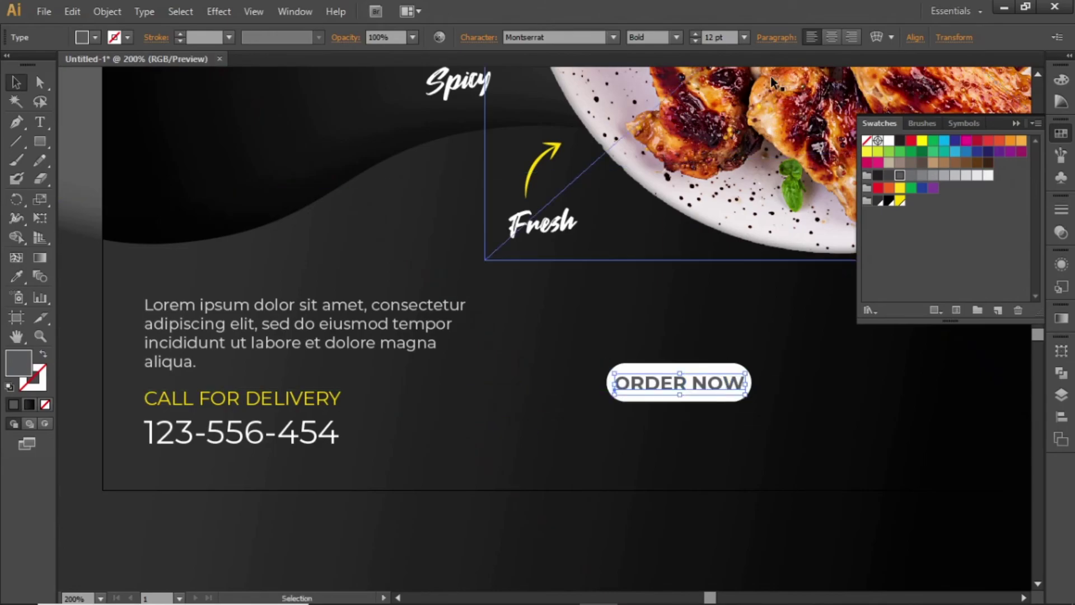
pyautogui.click(721, 38)
pyautogui.press('Down')
pyautogui.press('Down')
pyautogui.press('Down')
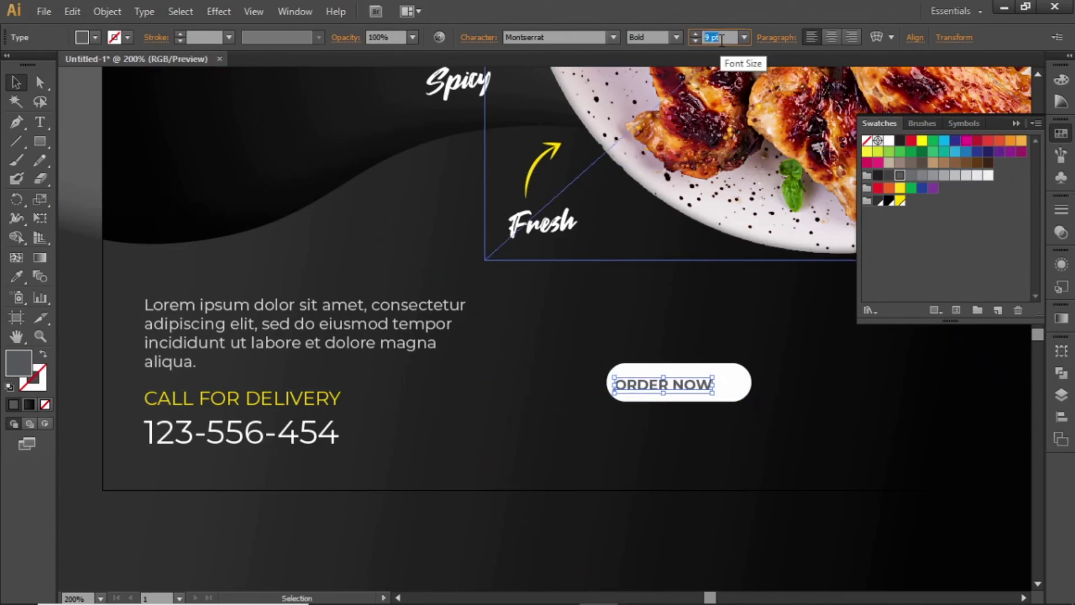
pyautogui.press('Return')
pyautogui.press('Right')
pyautogui.press('Right')
pyautogui.press('Right')
pyautogui.press('Right')
pyautogui.press('Right')
pyautogui.press('Right')
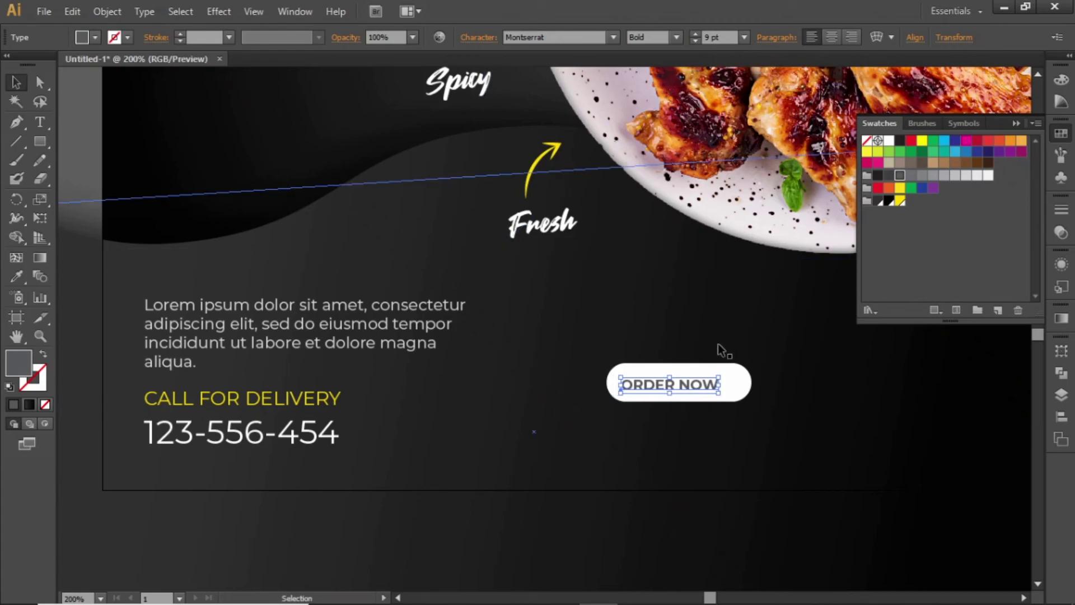
# Center the ORDER NOW label horizontally and vertically on the white pill.
pyautogui.keyDown('shift'); pyautogui.click(731, 384); pyautogui.keyUp('shift')
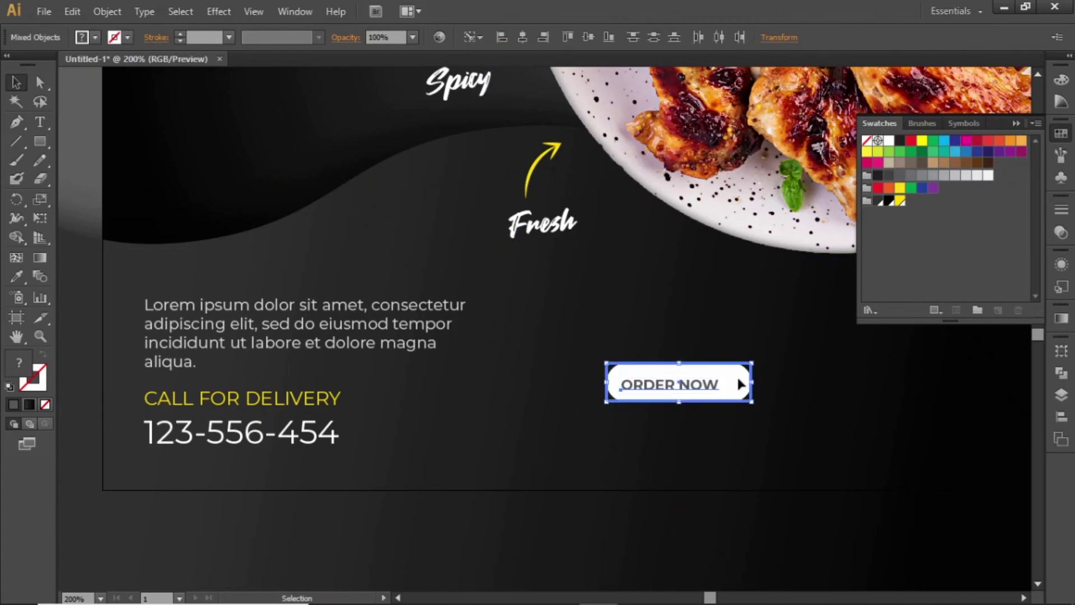
pyautogui.click(523, 37)
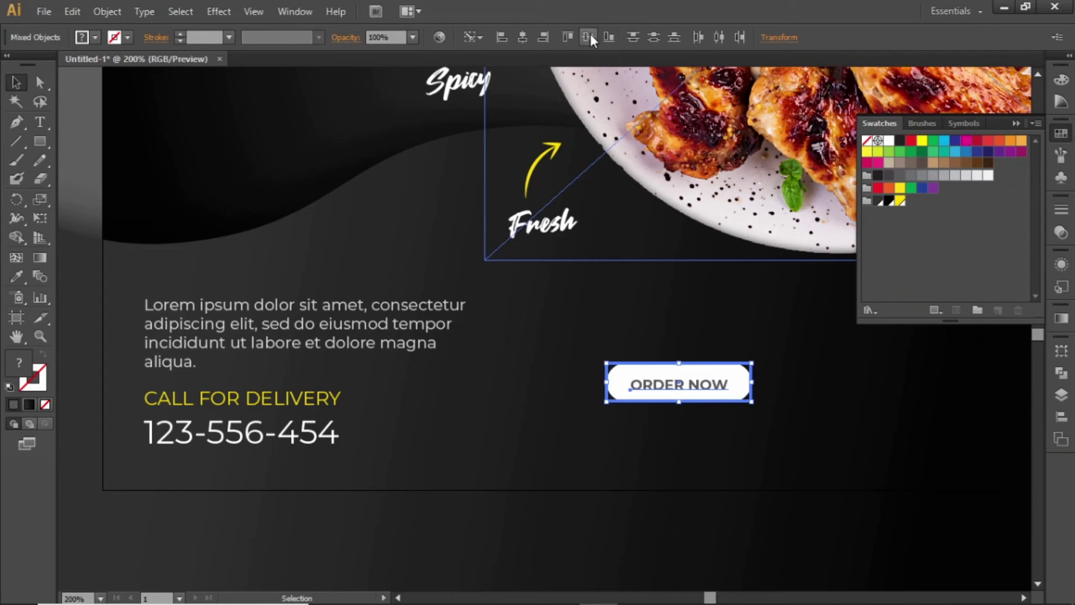
pyautogui.click(588, 37)
pyautogui.click(641, 173)
# Move the ORDER NOW label and pill together further right toward the lower corner.
pyautogui.click(695, 383)
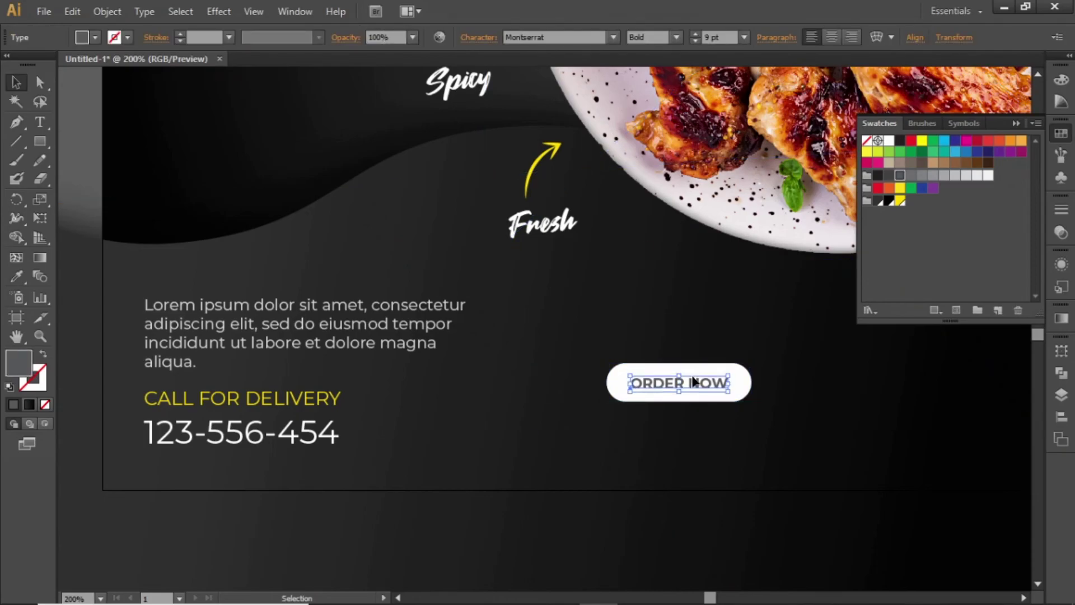
pyautogui.keyDown('shift'); pyautogui.click(742, 386); pyautogui.keyUp('shift')
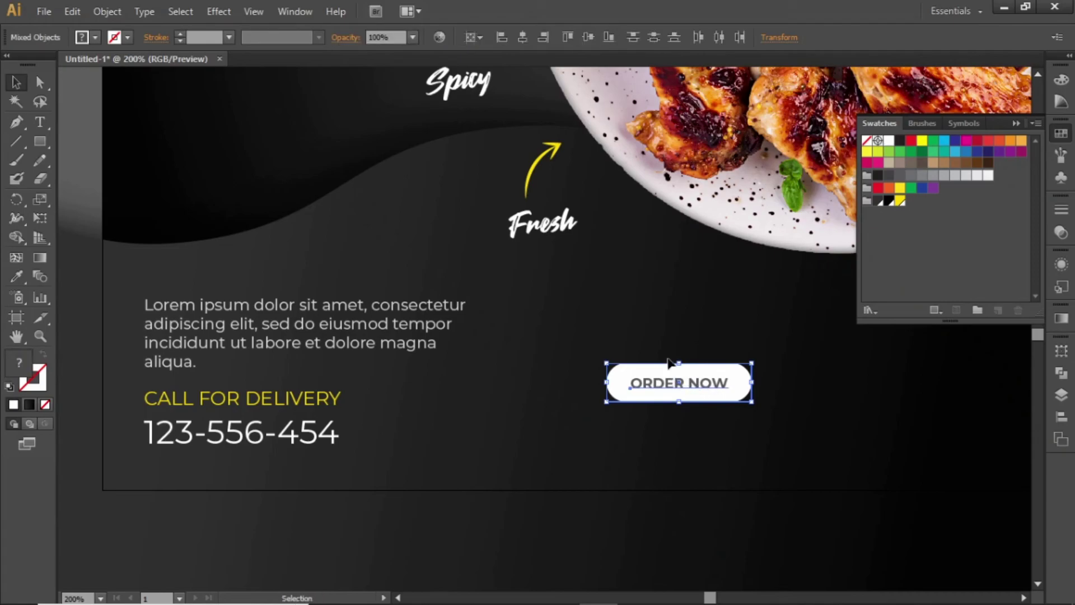
pyautogui.moveTo(669, 363); pyautogui.dragTo(757, 438)
pyautogui.click(703, 346)
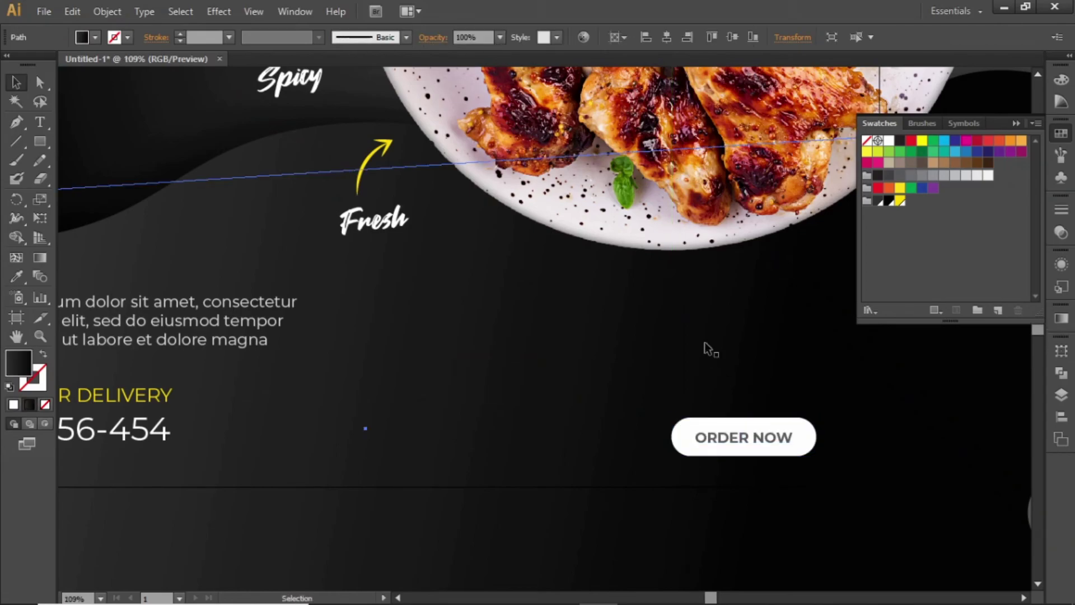
pyautogui.hotkey('ctrl', '0')
# Nudge the button up level with the phone number, collapse Swatches, and view at 100%.
pyautogui.click(947, 411)
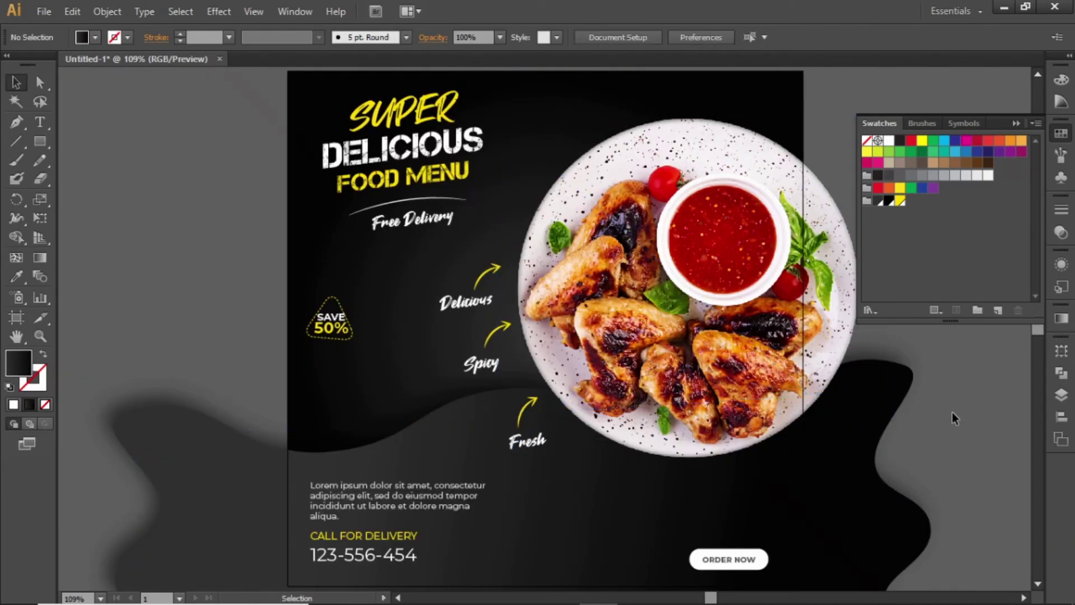
pyautogui.click(756, 562)
pyautogui.keyDown('shift'); pyautogui.click(766, 559); pyautogui.keyUp('shift')
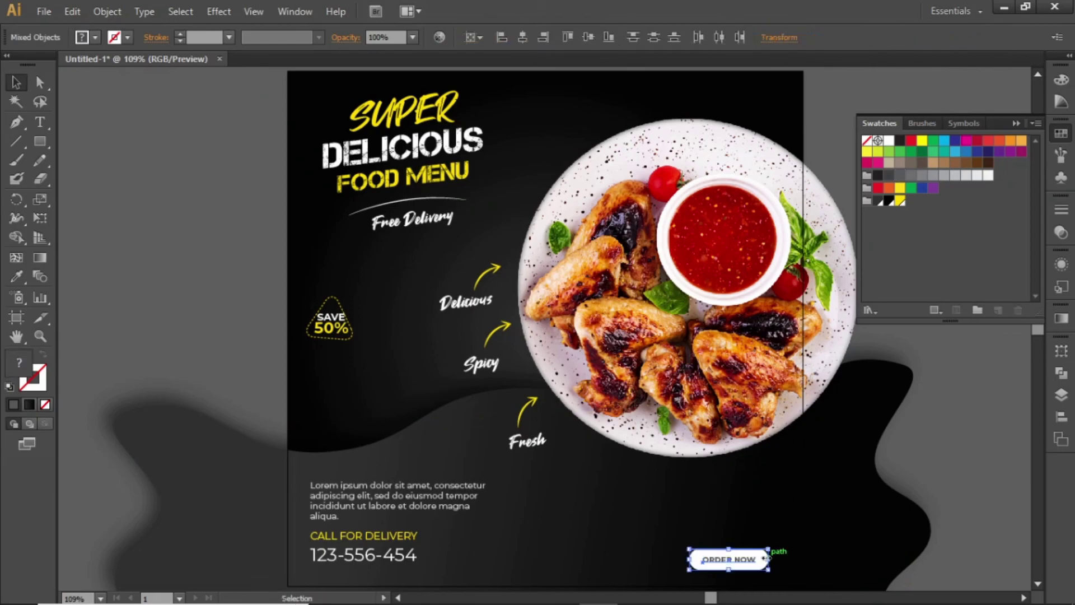
pyautogui.moveTo(766, 558); pyautogui.dragTo(770, 547)
pyautogui.click(933, 456)
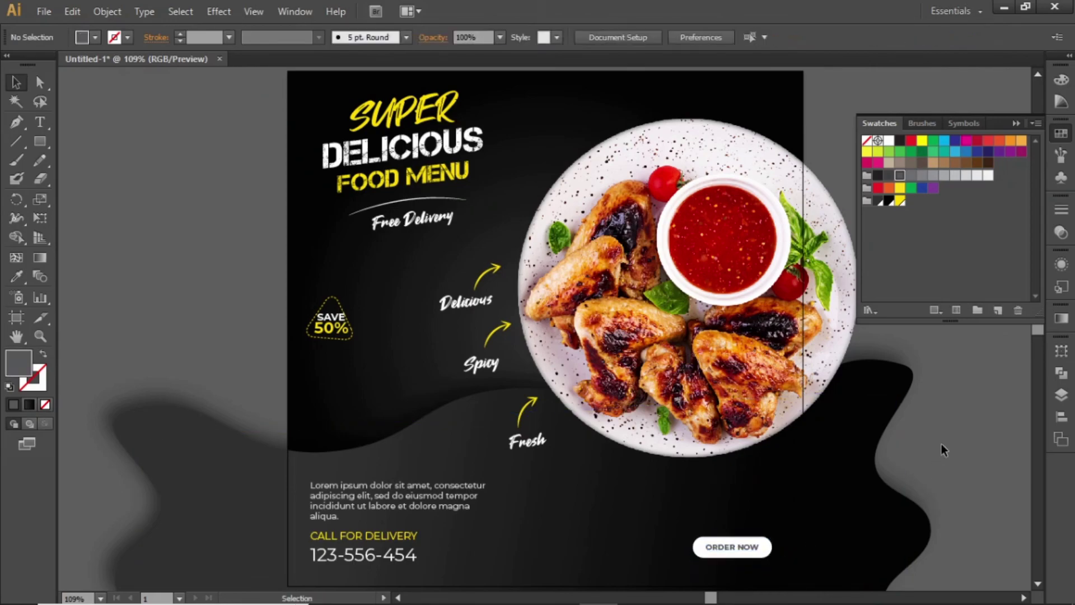
pyautogui.click(1014, 124)
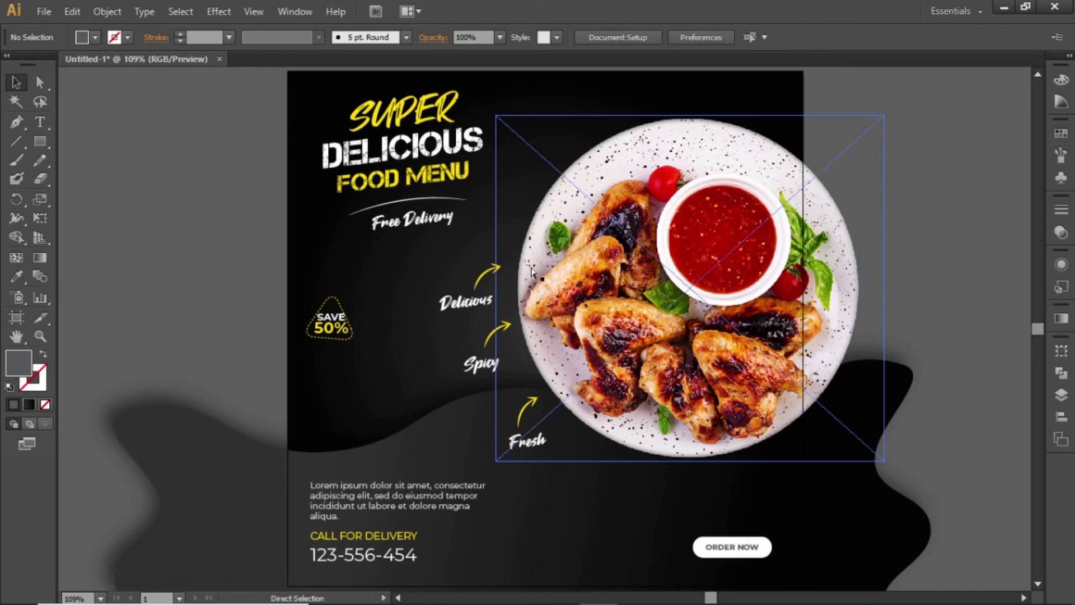
pyautogui.hotkey('ctrl', '1')
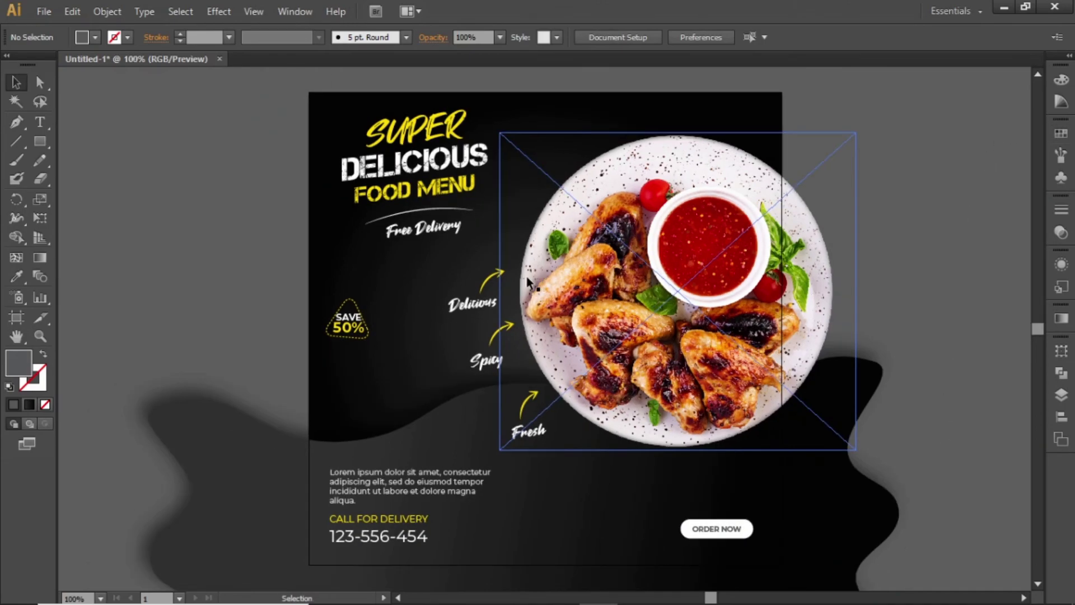
# Draw a rectangle exactly covering the whole artboard.
pyautogui.click(41, 142)
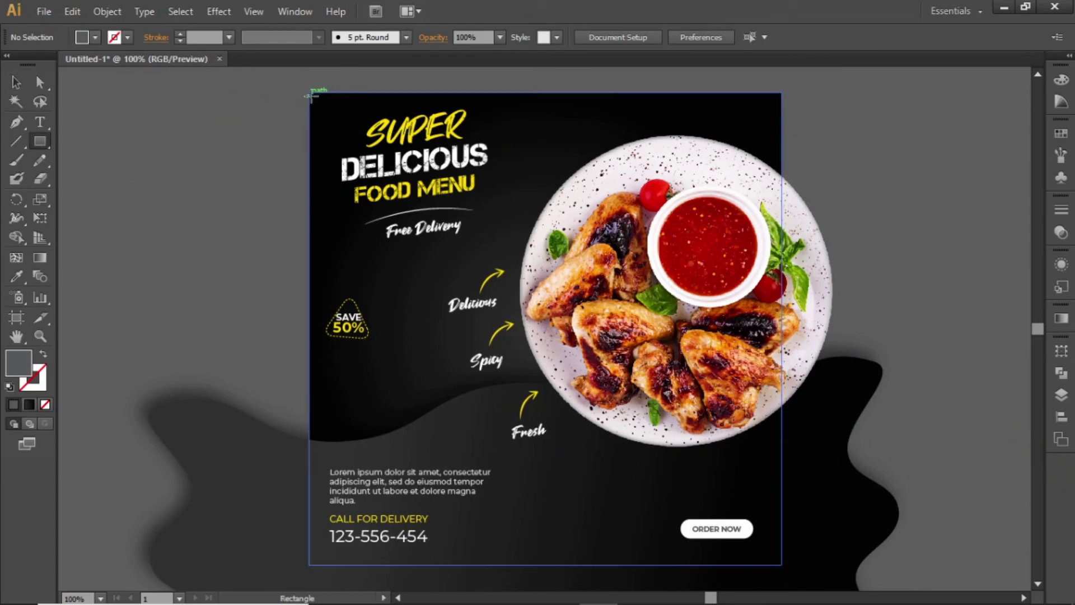
pyautogui.moveTo(309, 93); pyautogui.dragTo(786, 565)
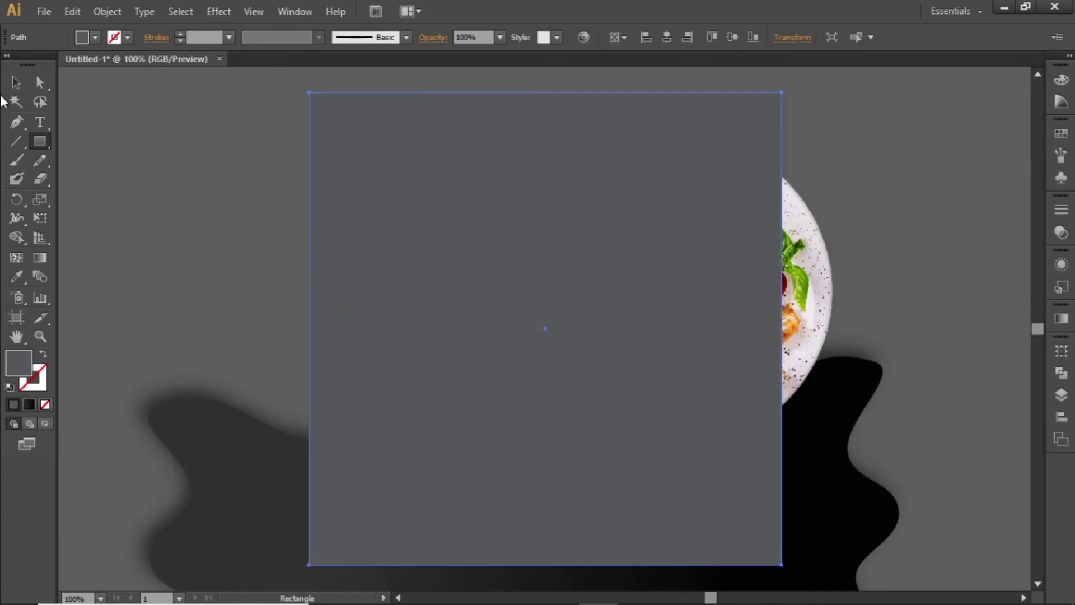
pyautogui.click(20, 80)
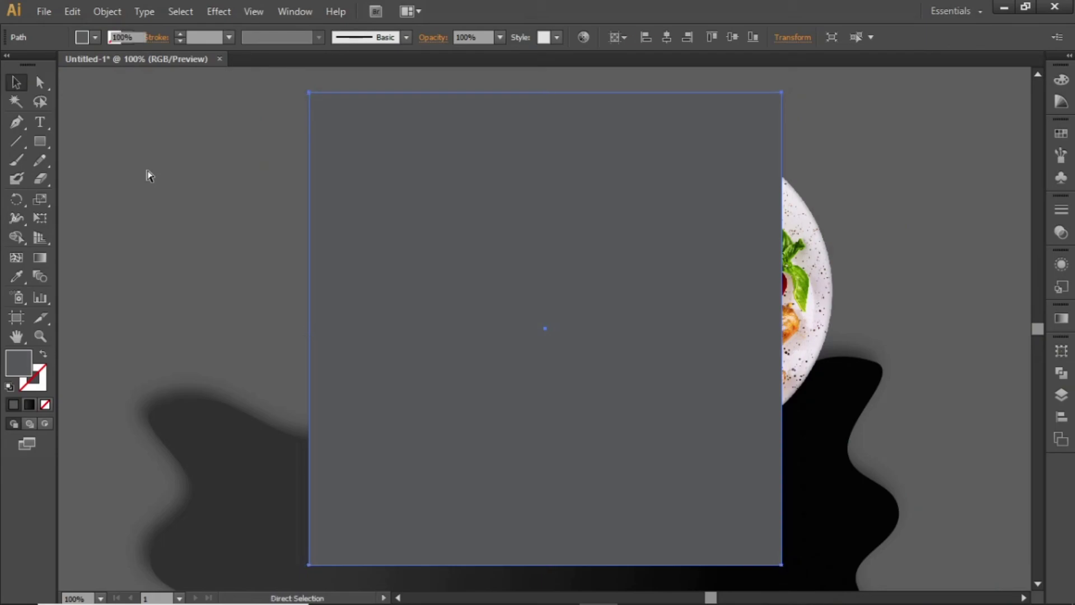
# Select all the artwork and make a clipping mask from the artboard rectangle.
pyautogui.hotkey('ctrl', 'a')
pyautogui.click(107, 11)
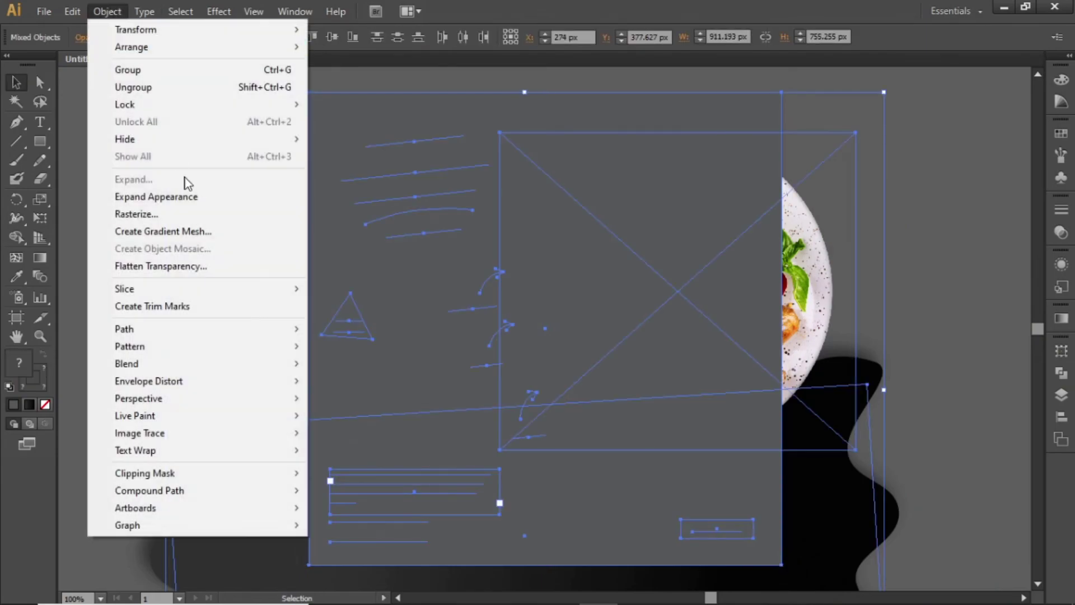
pyautogui.moveTo(284, 475)
pyautogui.click(335, 475)
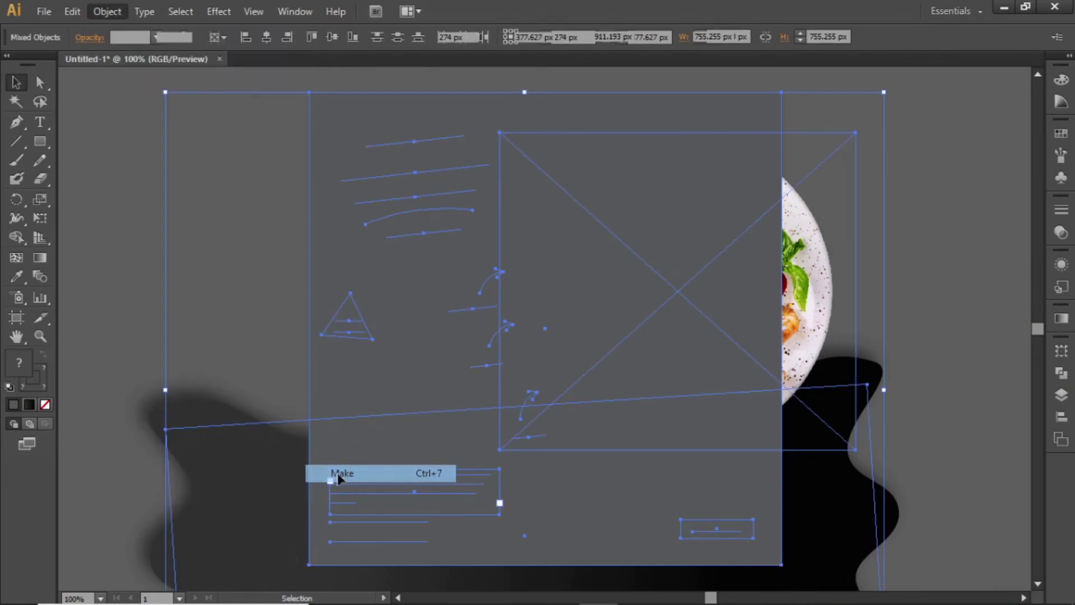
pyautogui.click(842, 247)
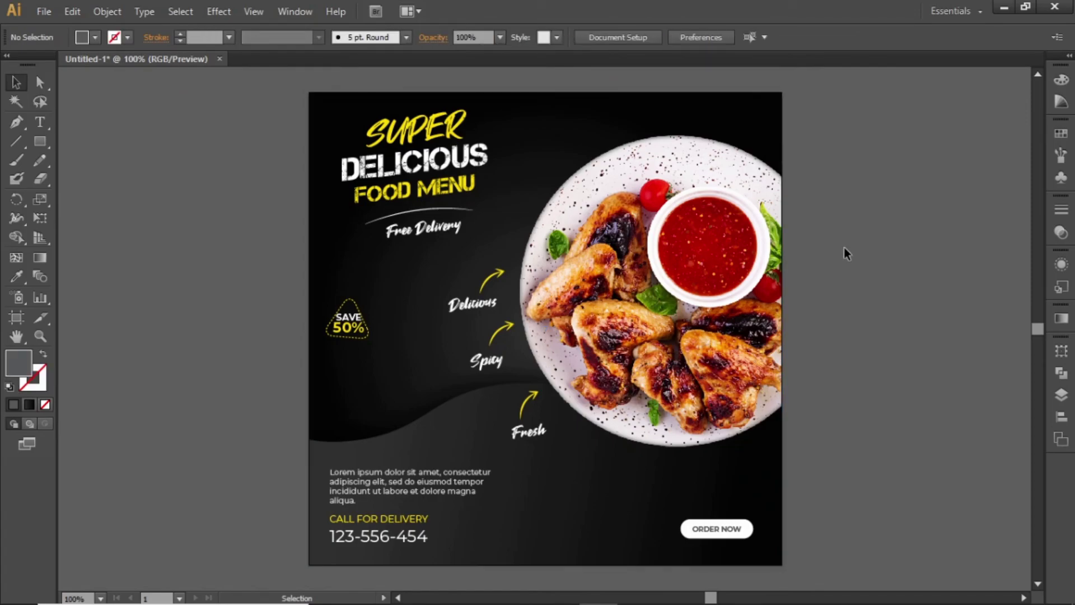